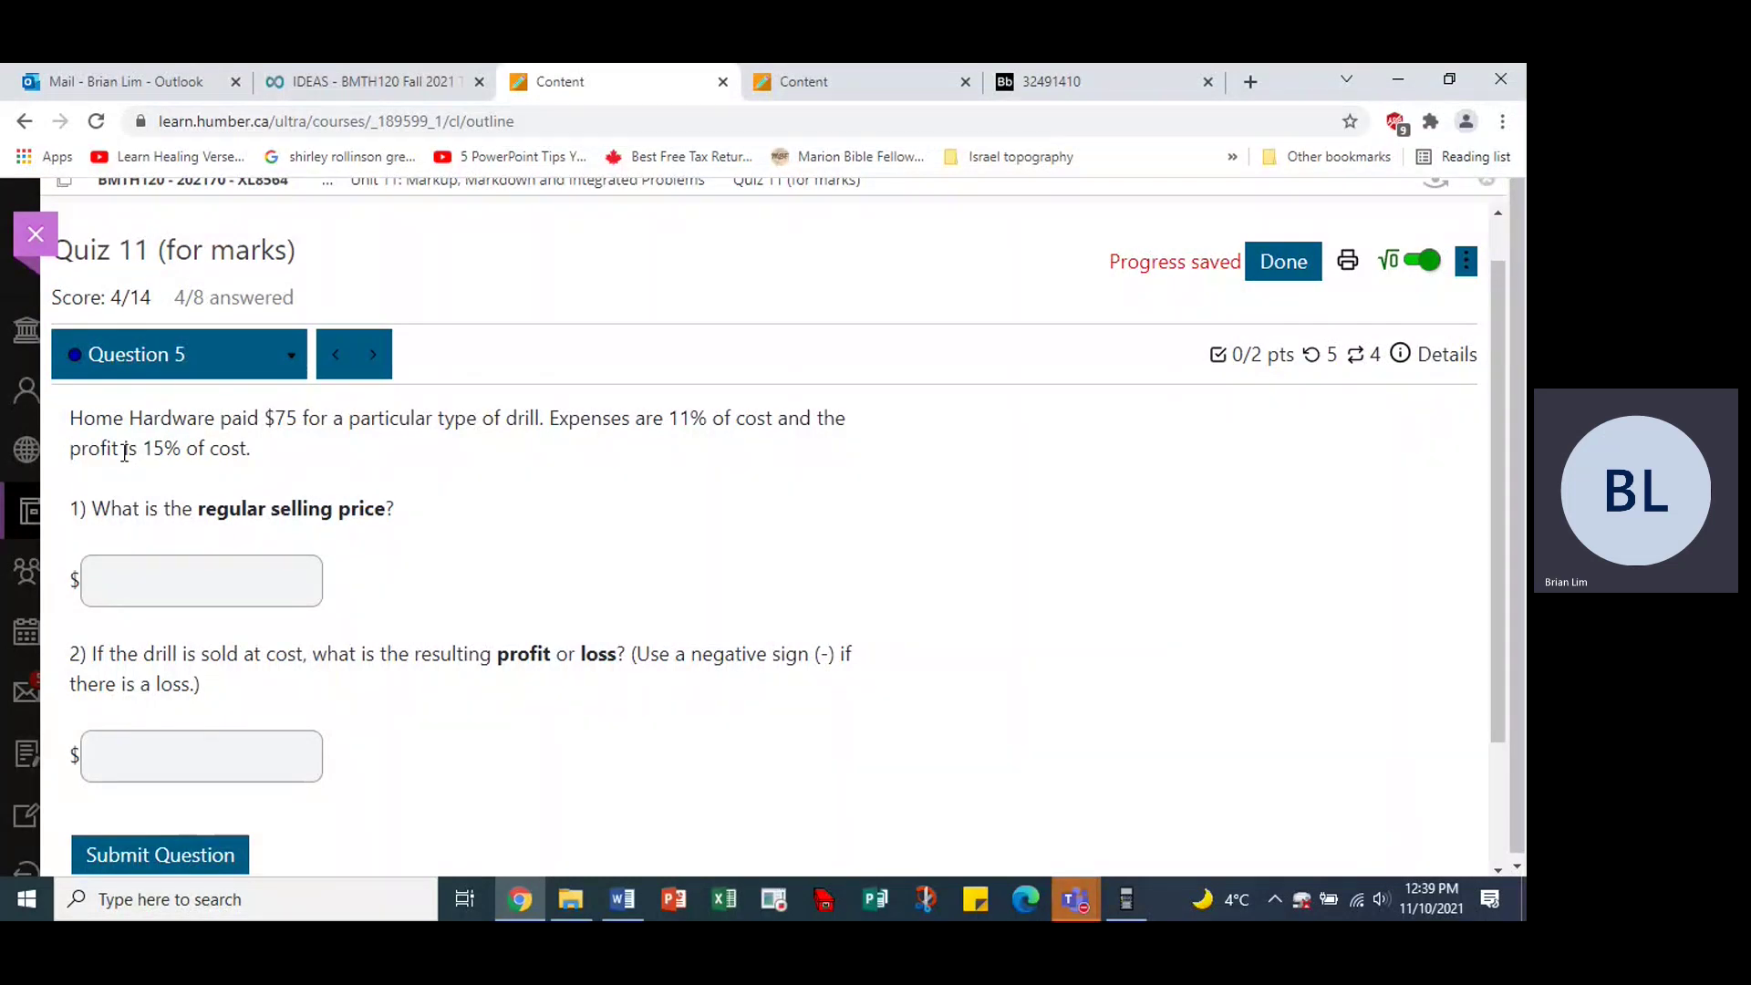
Select Question 5's $75 drill problem through '1) What is the regular selling price?'.
left_click_drag(74, 417, 715, 452)
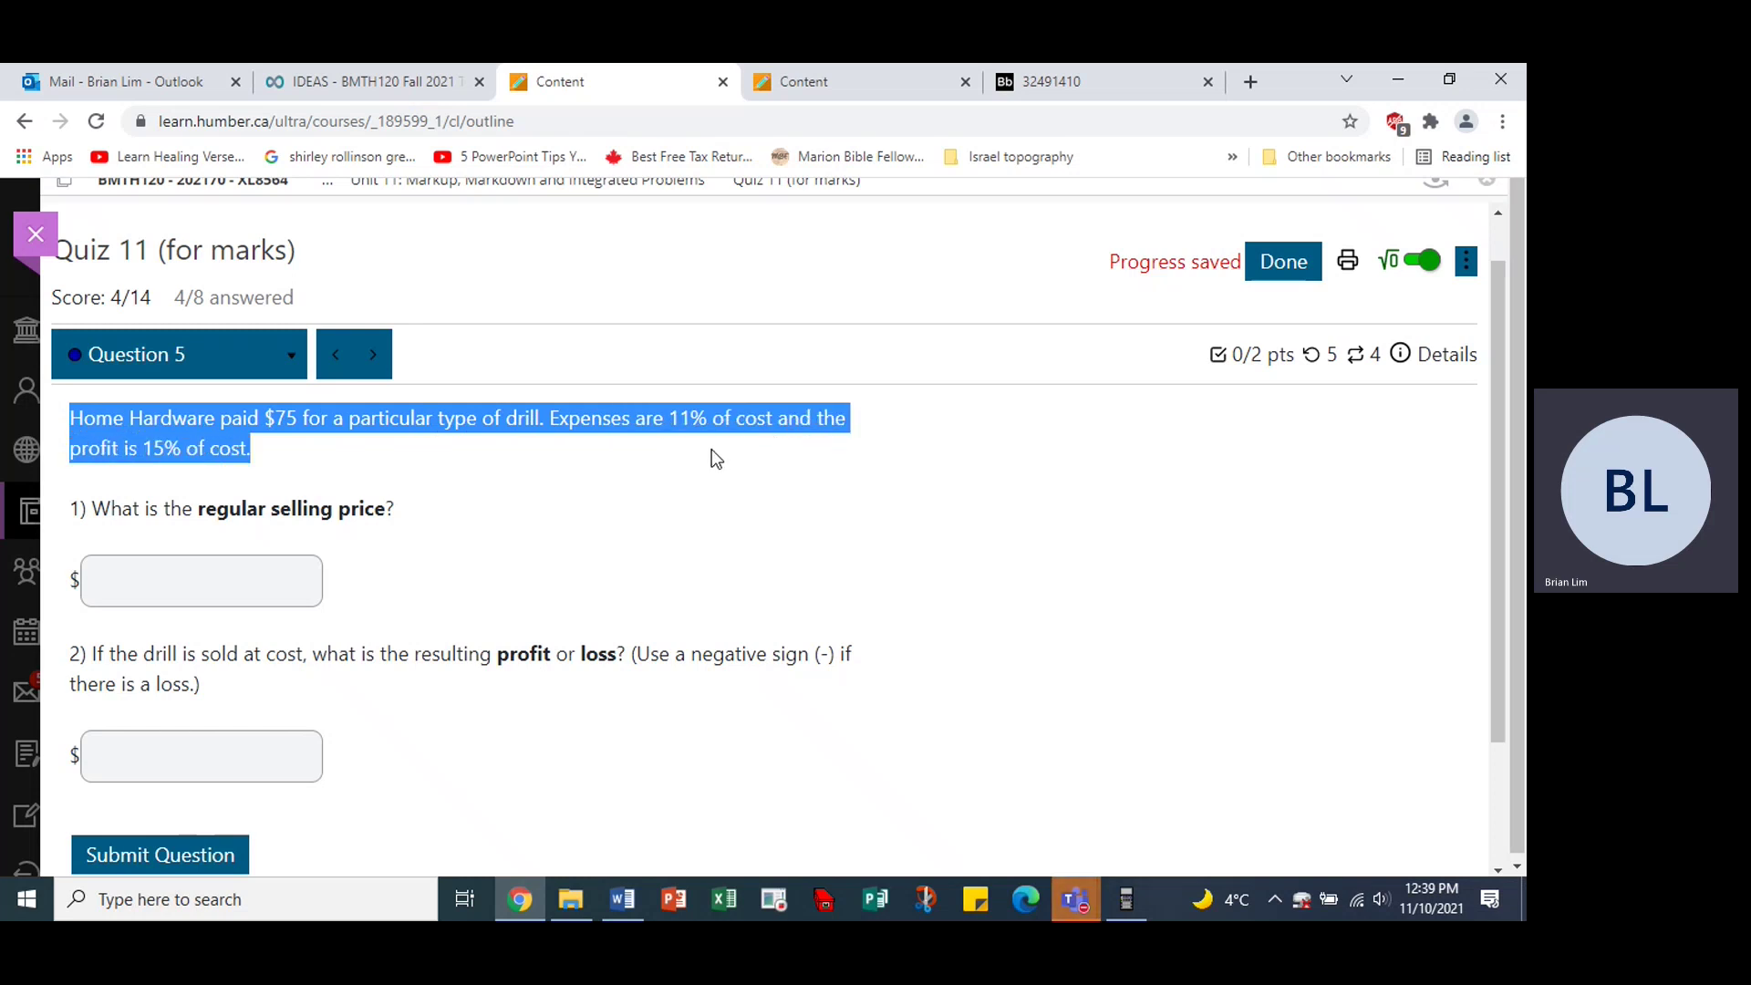
left_click_drag(712, 451, 651, 549)
key("ctrl+c")
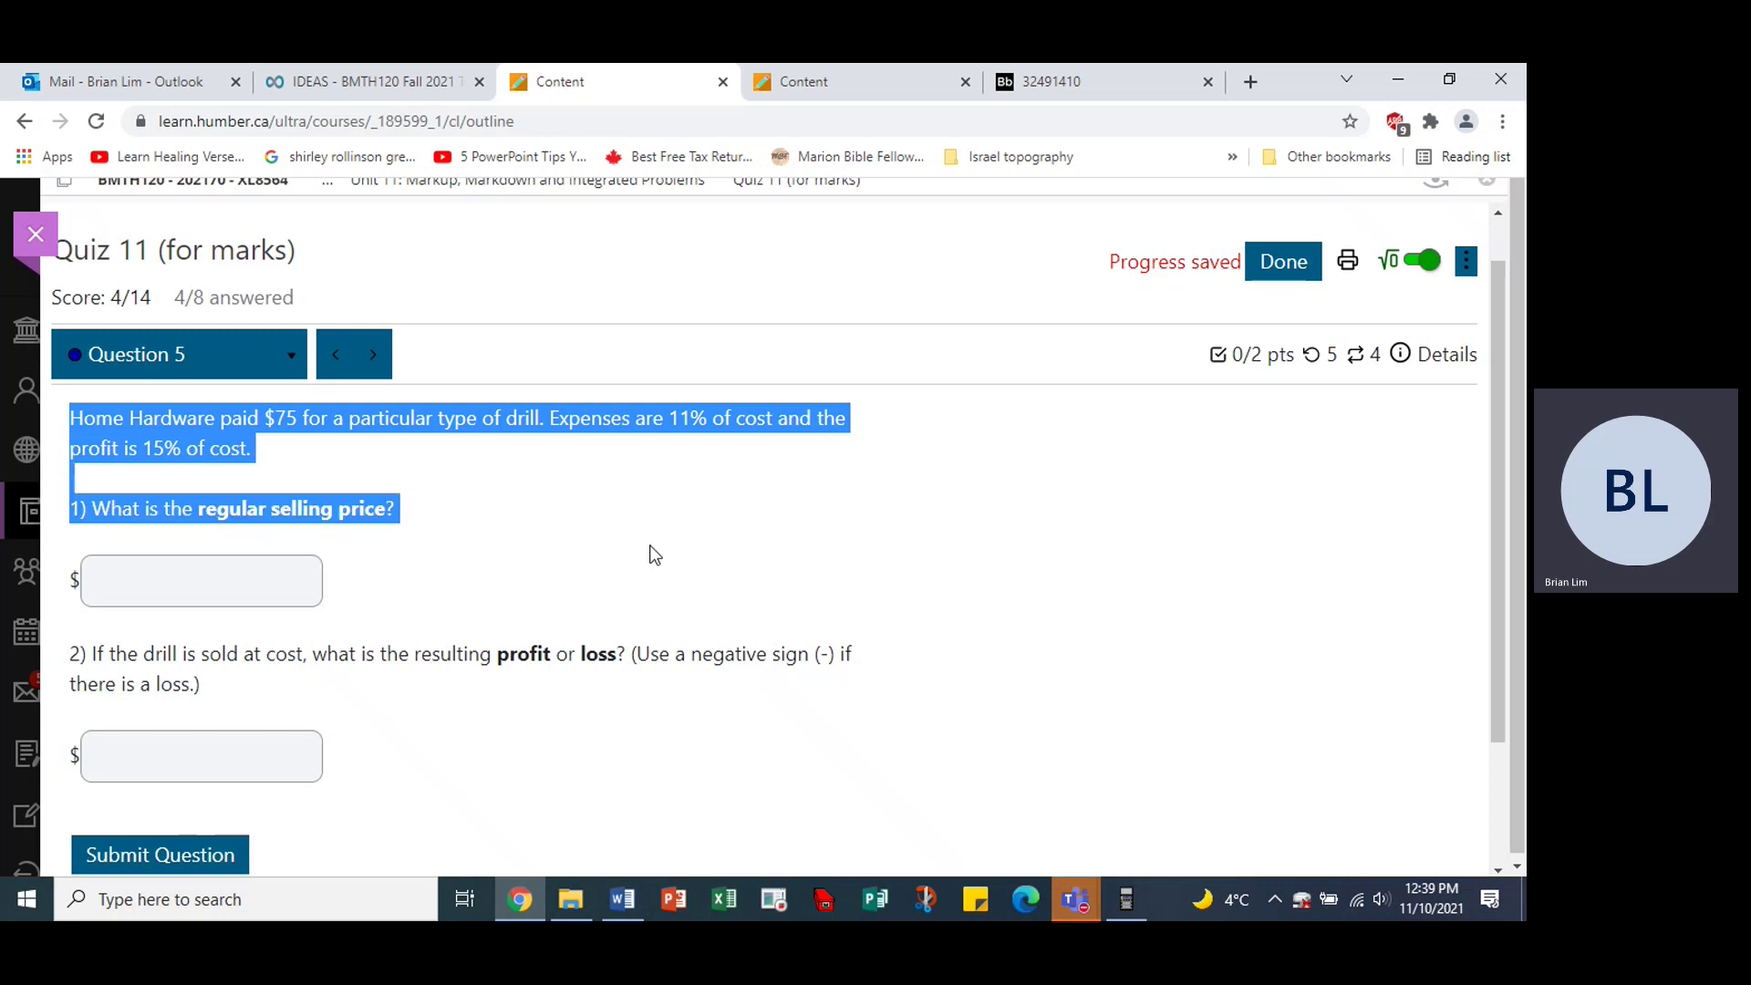
Paste the drill problem under the question 5 heading in Word and remove the blank line.
left_click(638, 901)
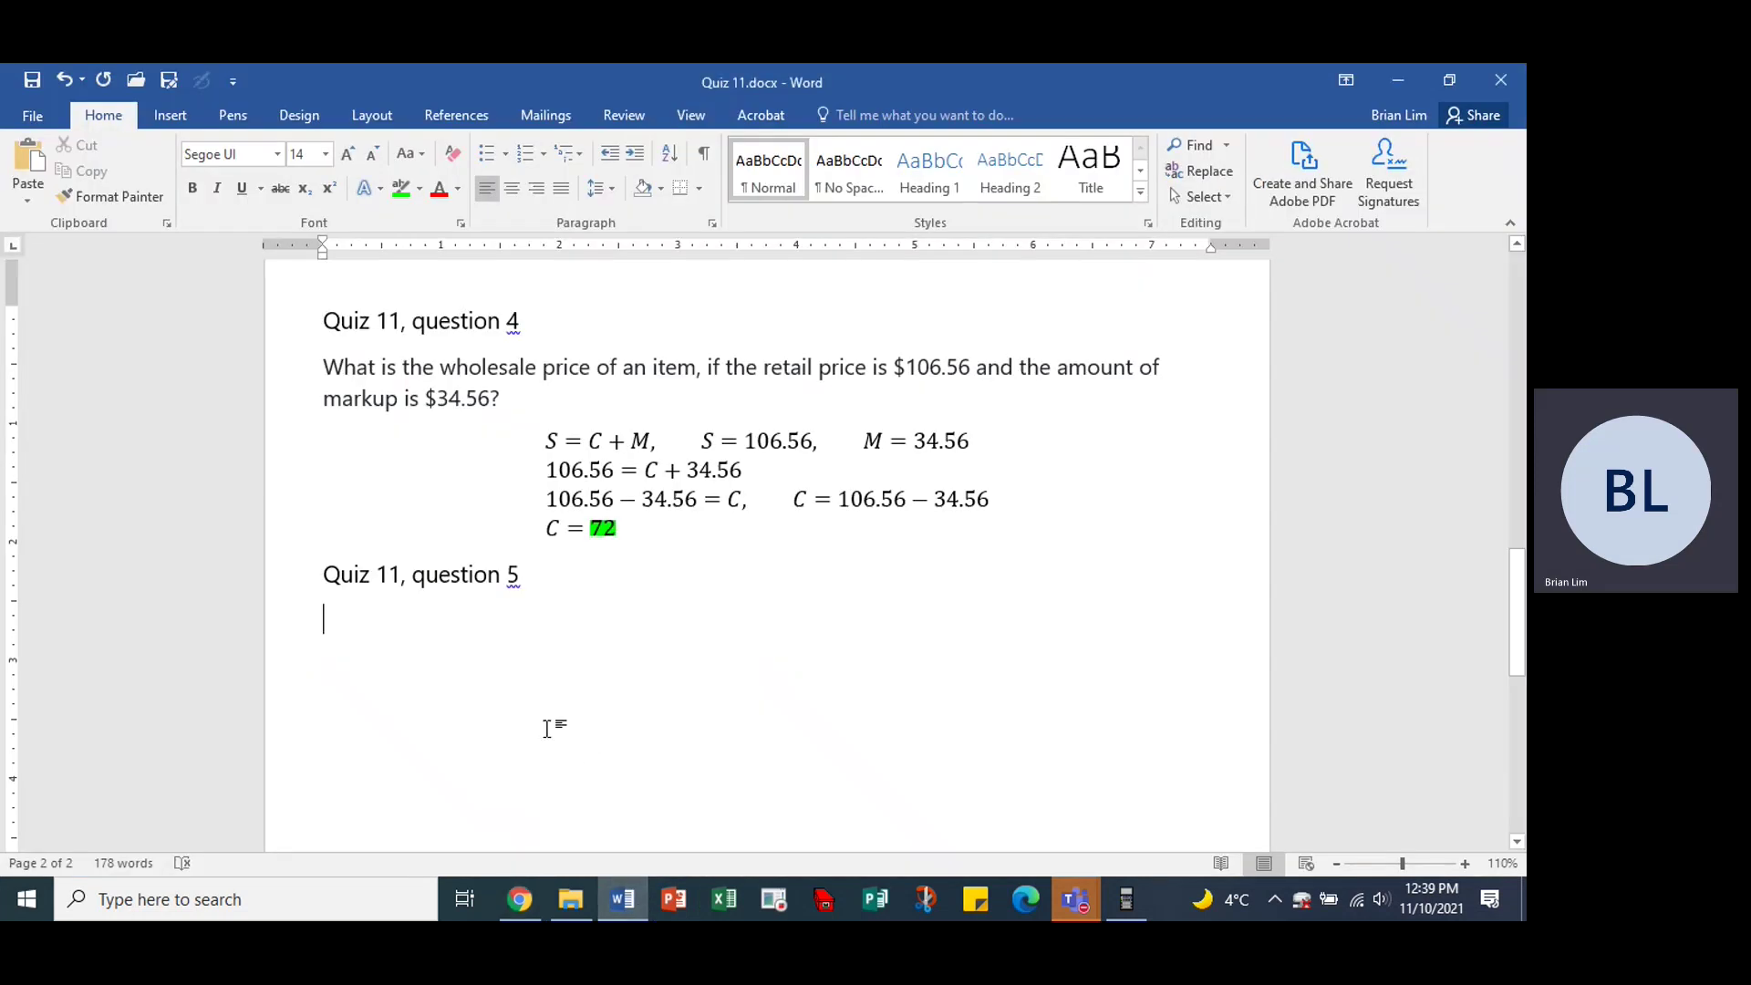
left_click(769, 677)
key("ctrl+v")
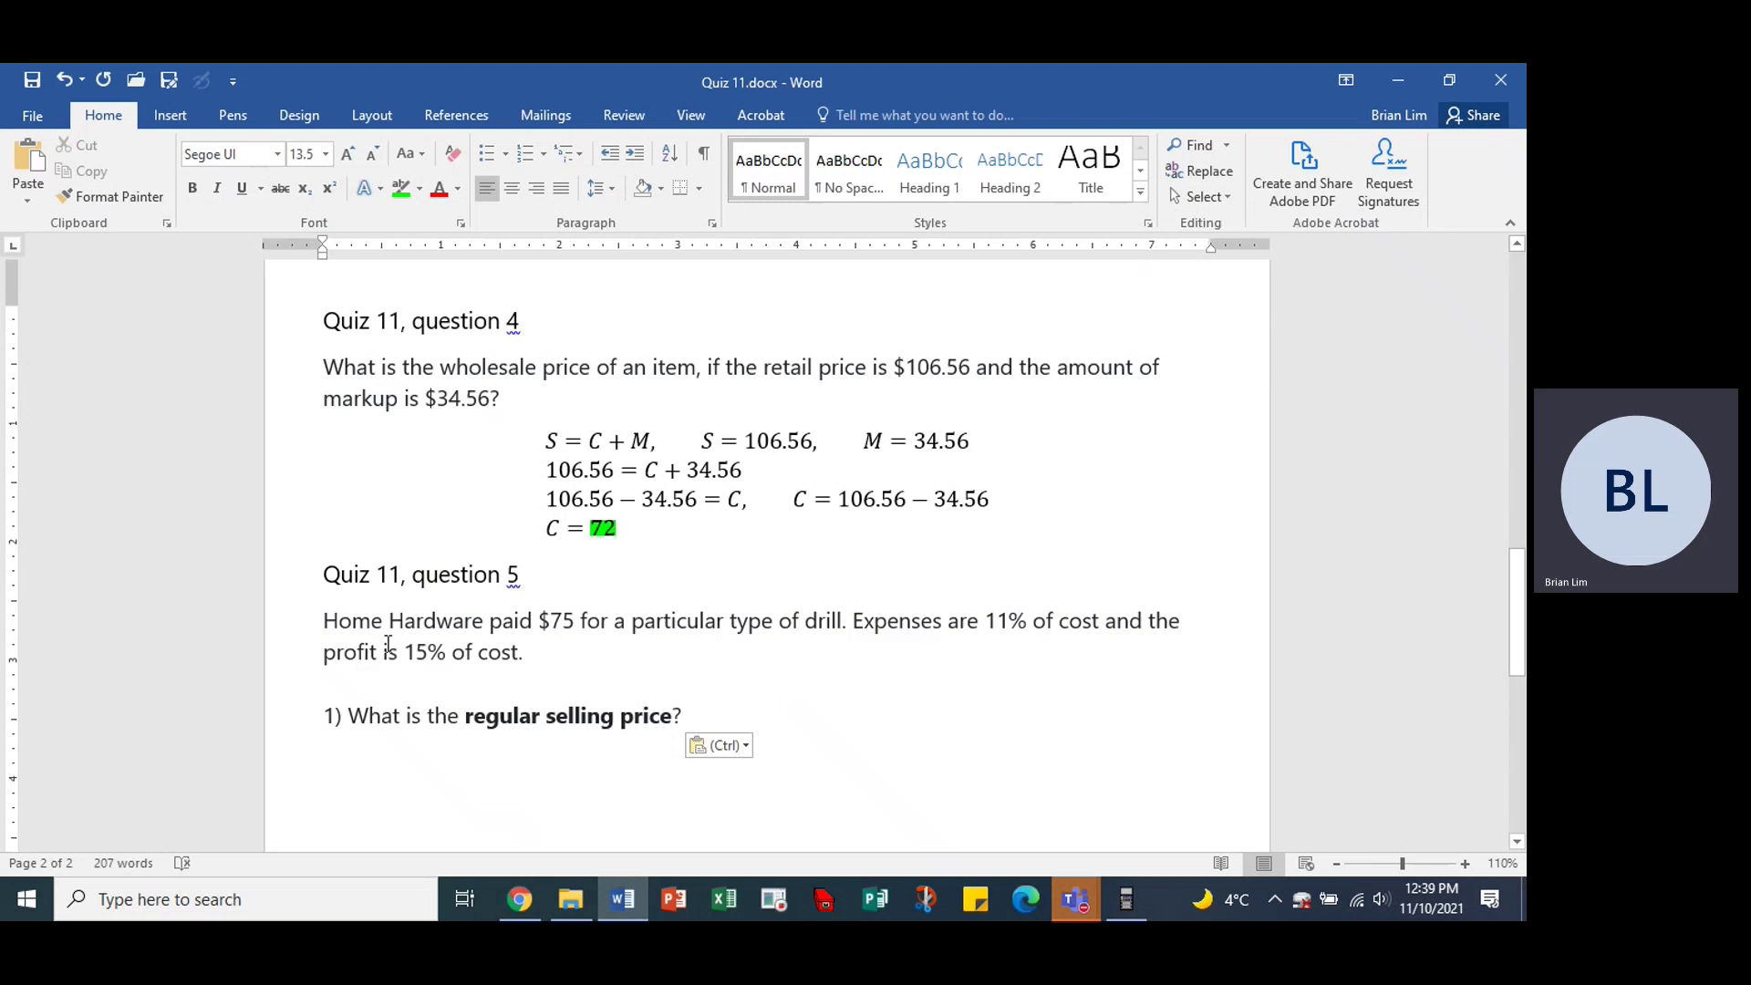
left_click(337, 695)
key("Delete")
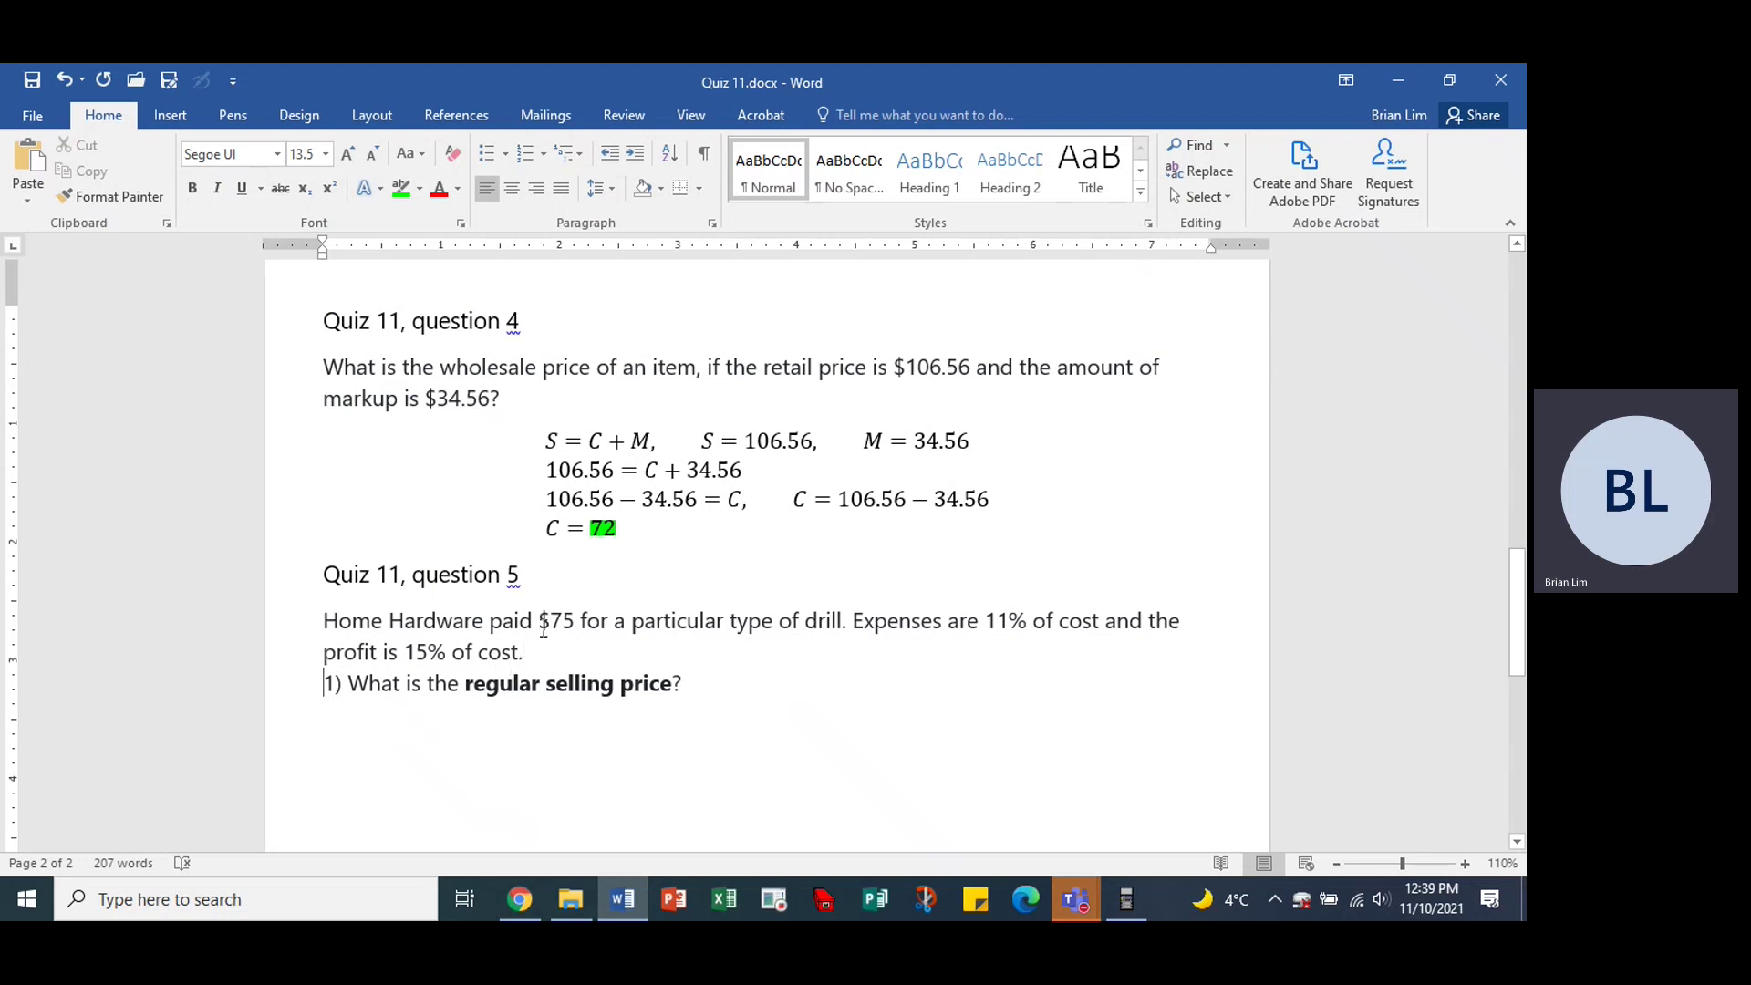
Mark the $75 cost and the 11% expenses and 15% profit, then add a new line.
left_click_drag(538, 620, 611, 620)
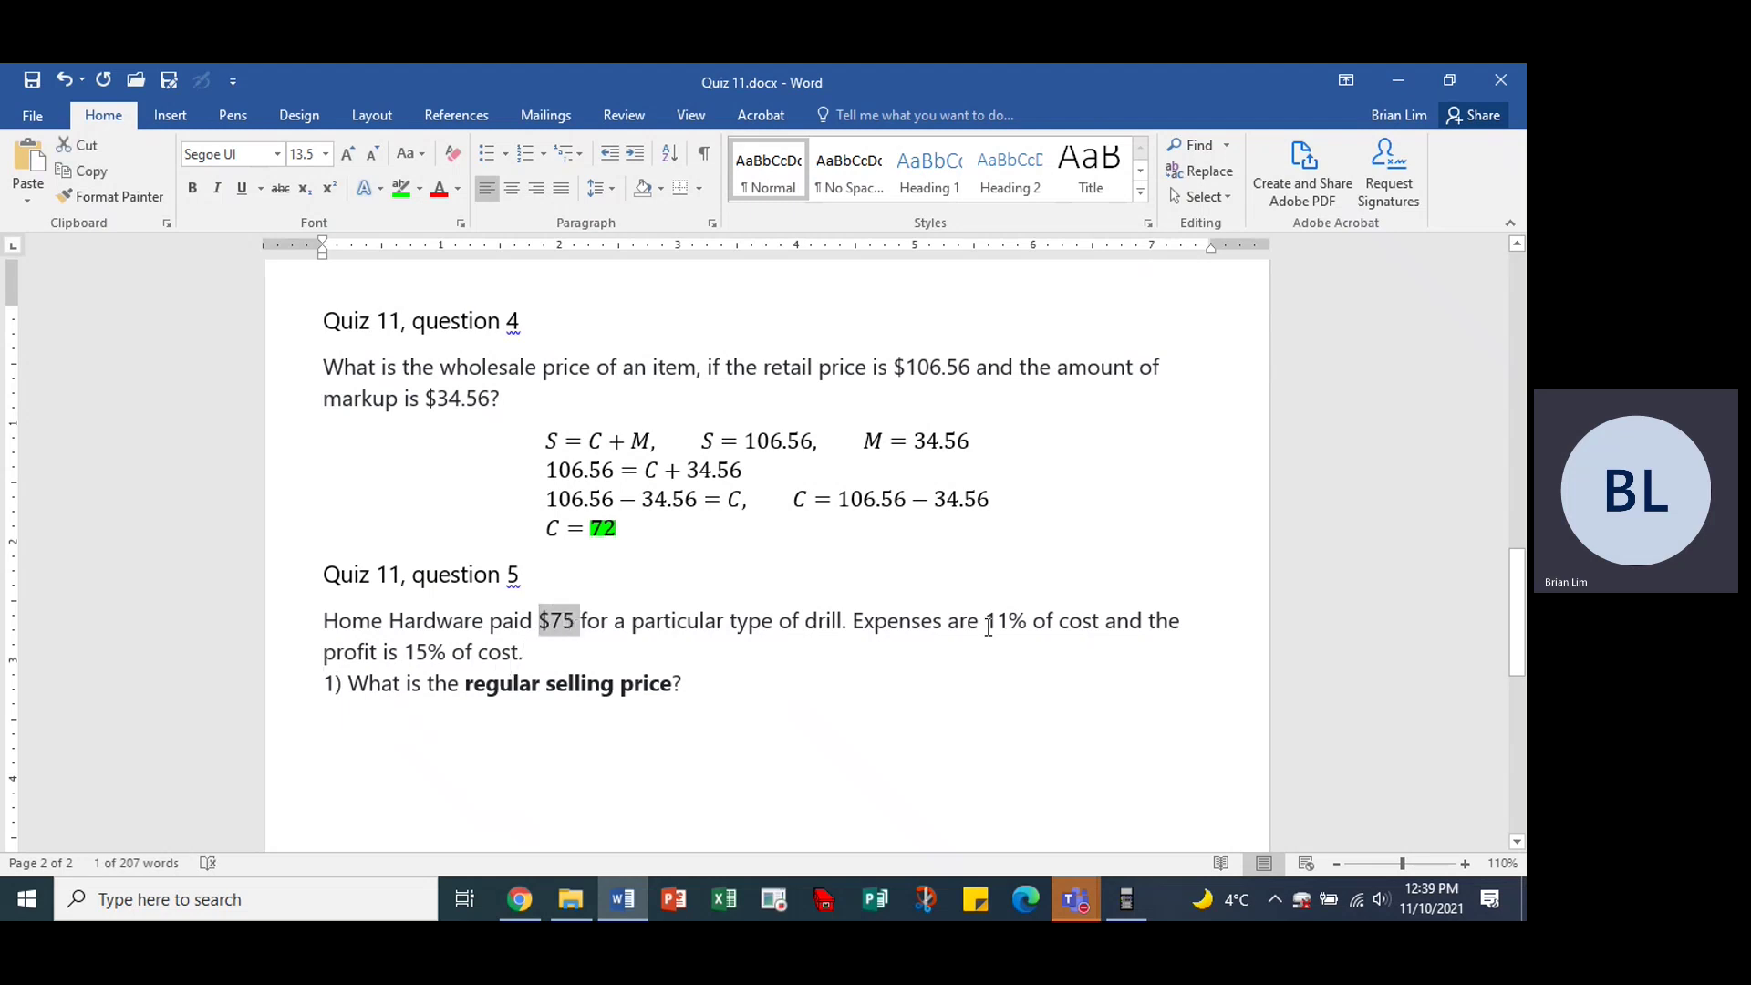
left_click_drag(855, 621, 1106, 644)
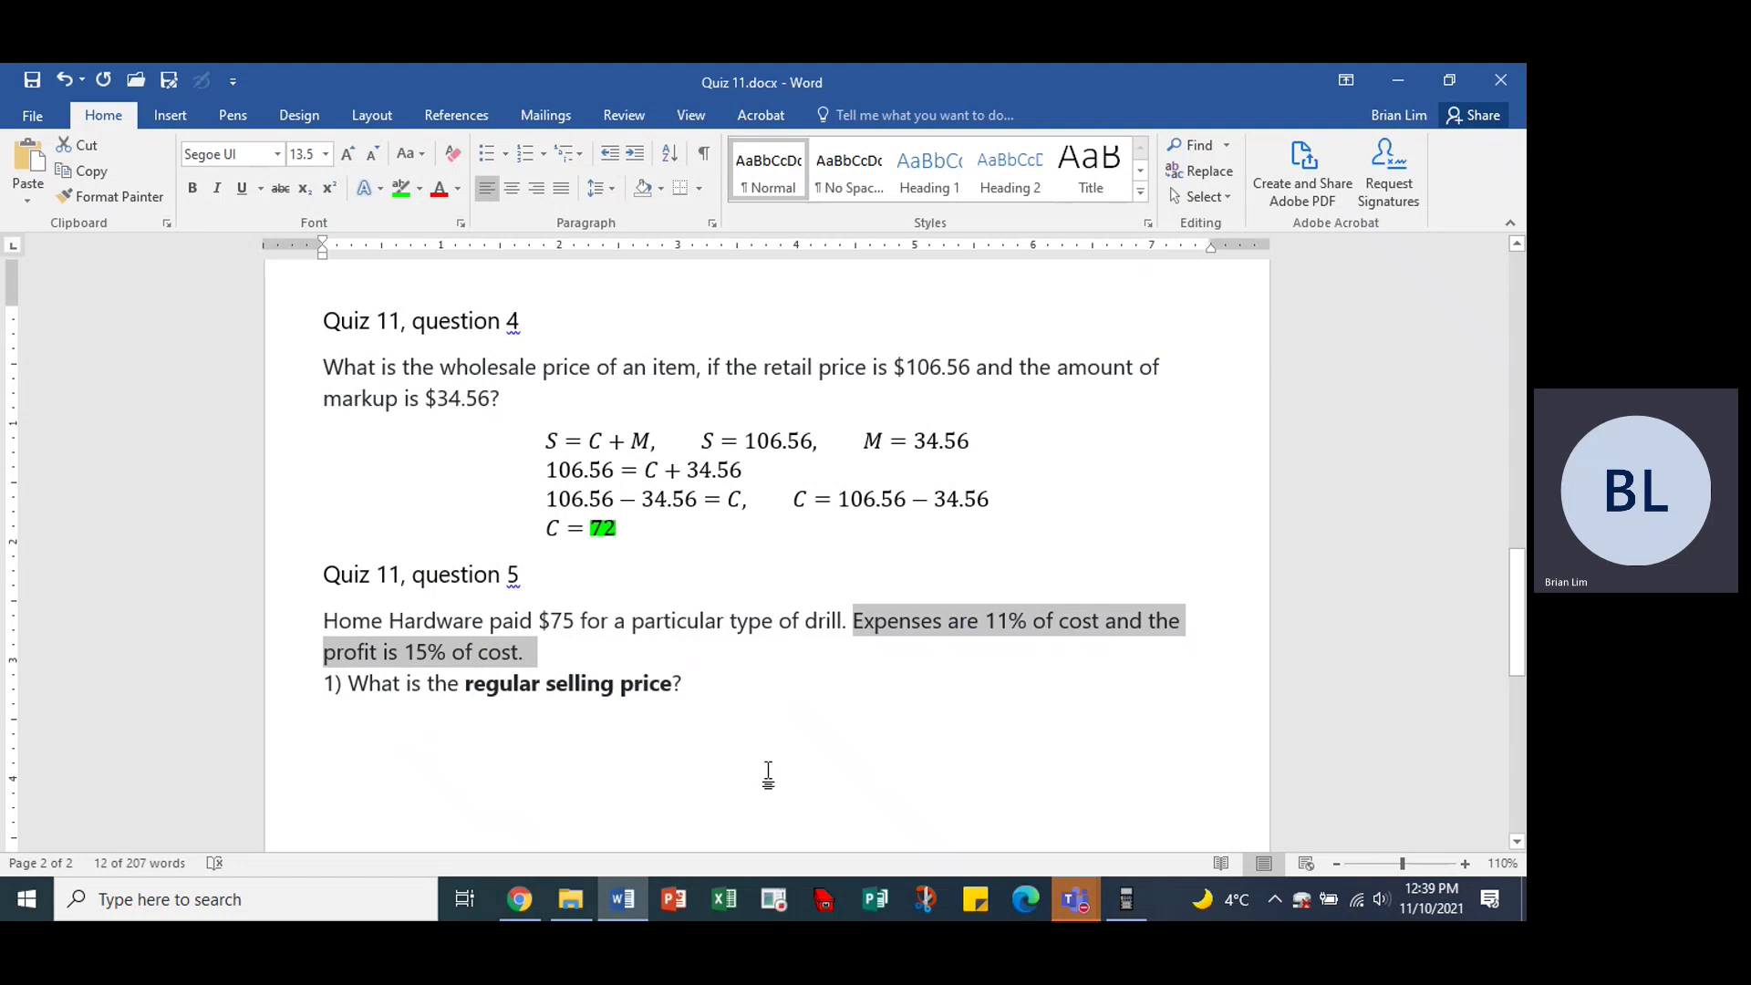
left_click(376, 772)
left_click(732, 693)
key("Return")
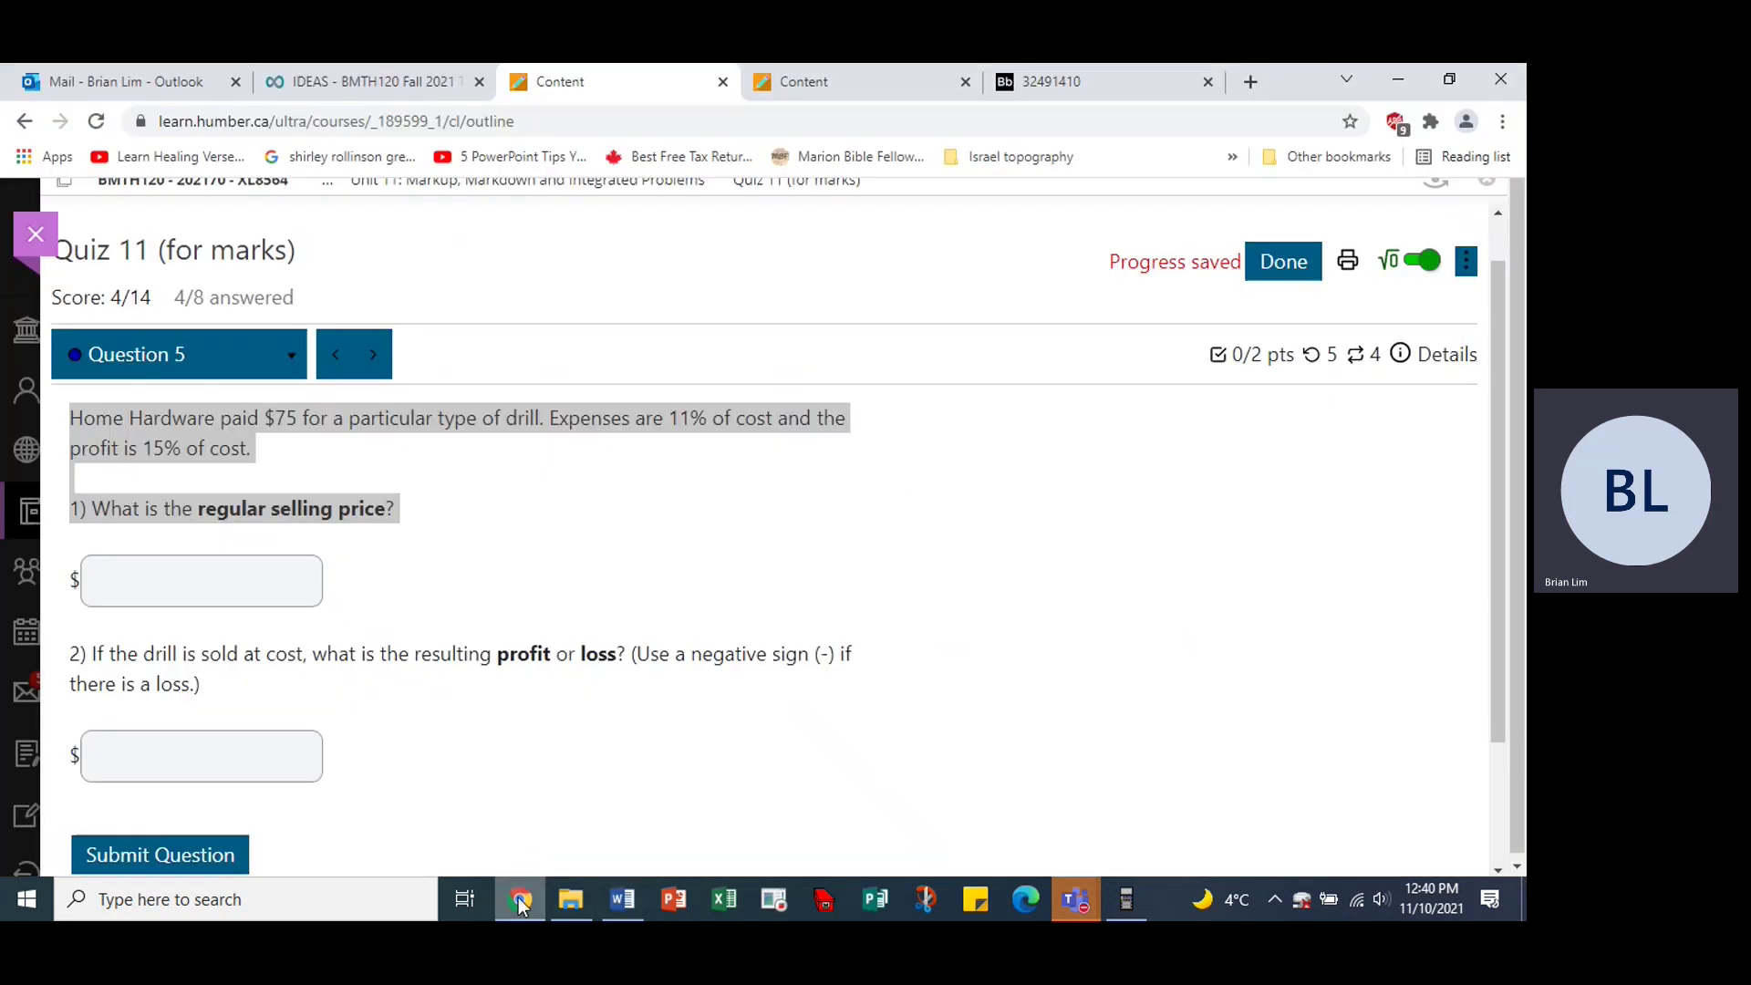
Go back to the quiz page and bring up the markup formulas notes.
left_click(520, 899)
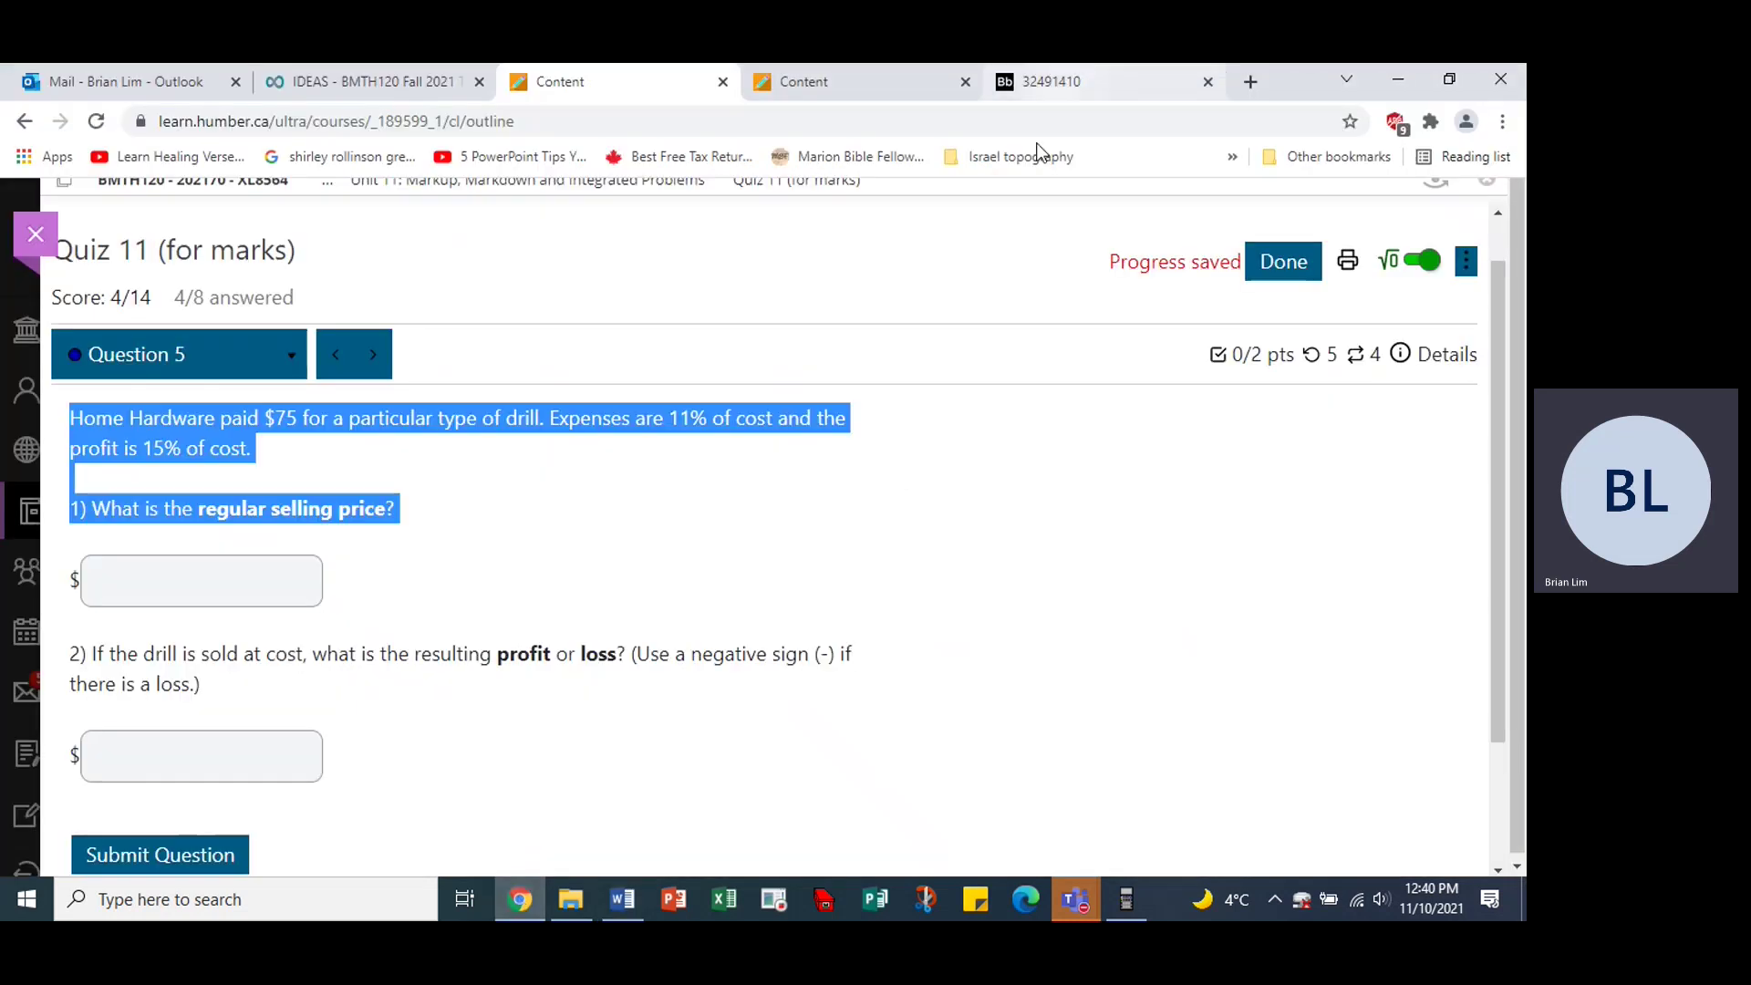
left_click(990, 466)
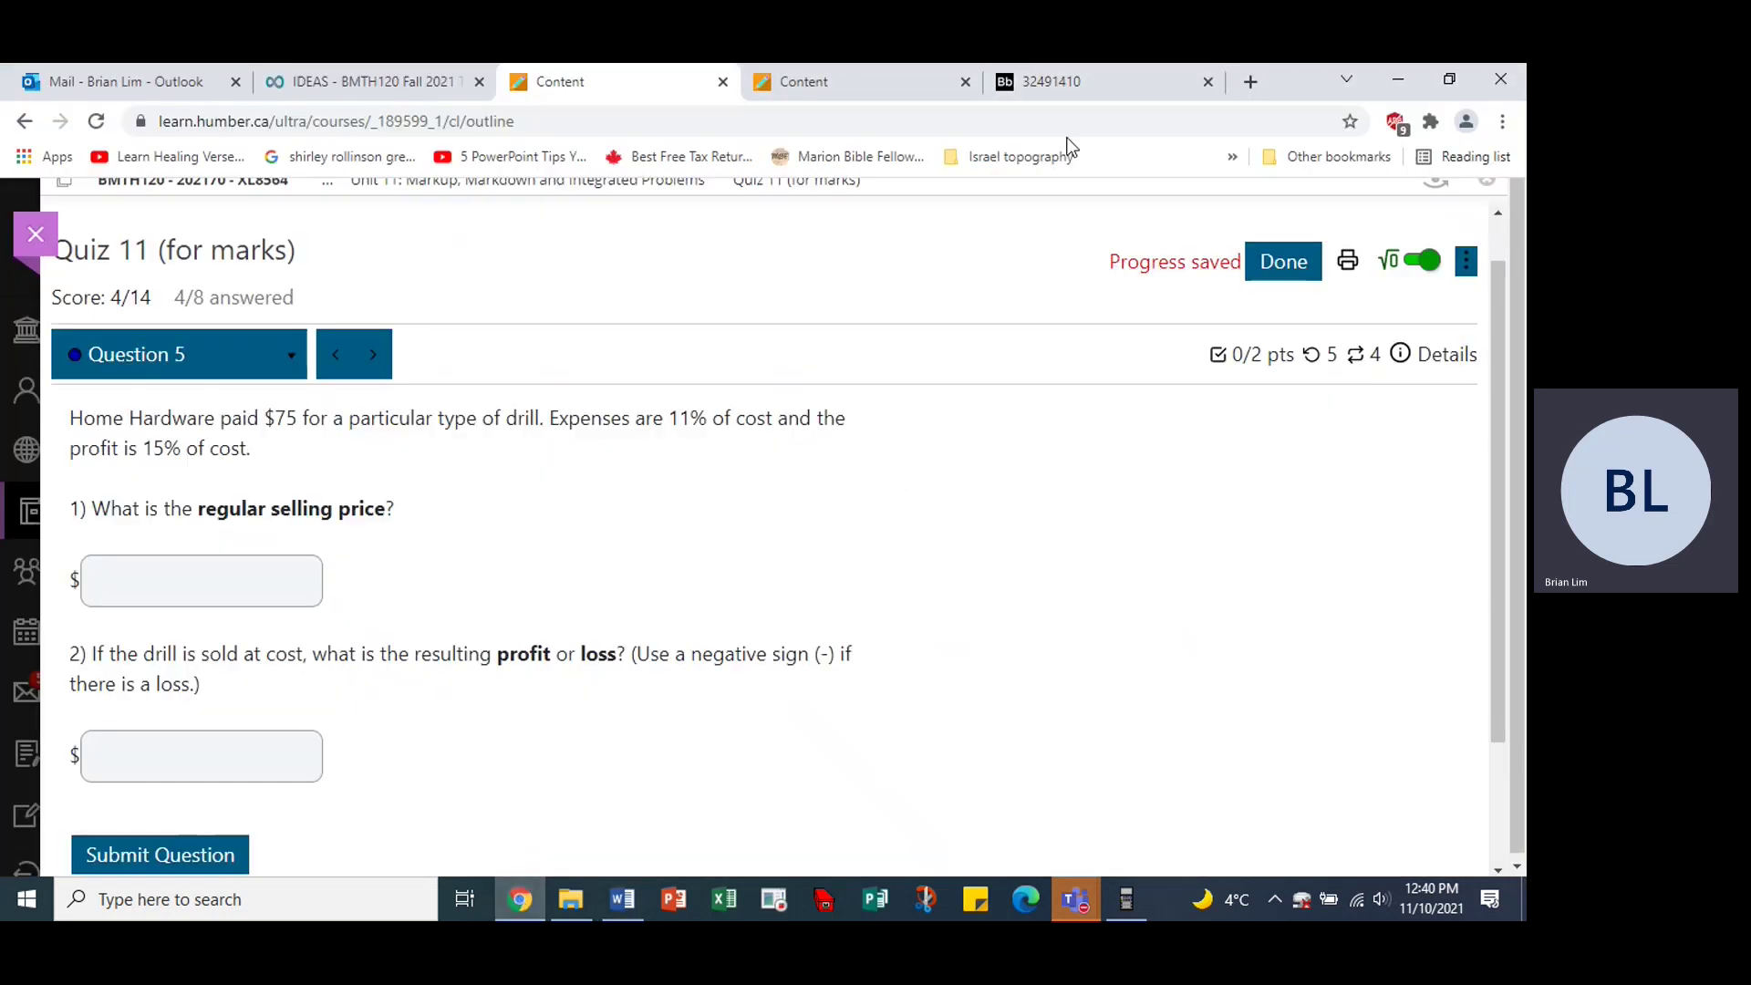
left_click(1100, 84)
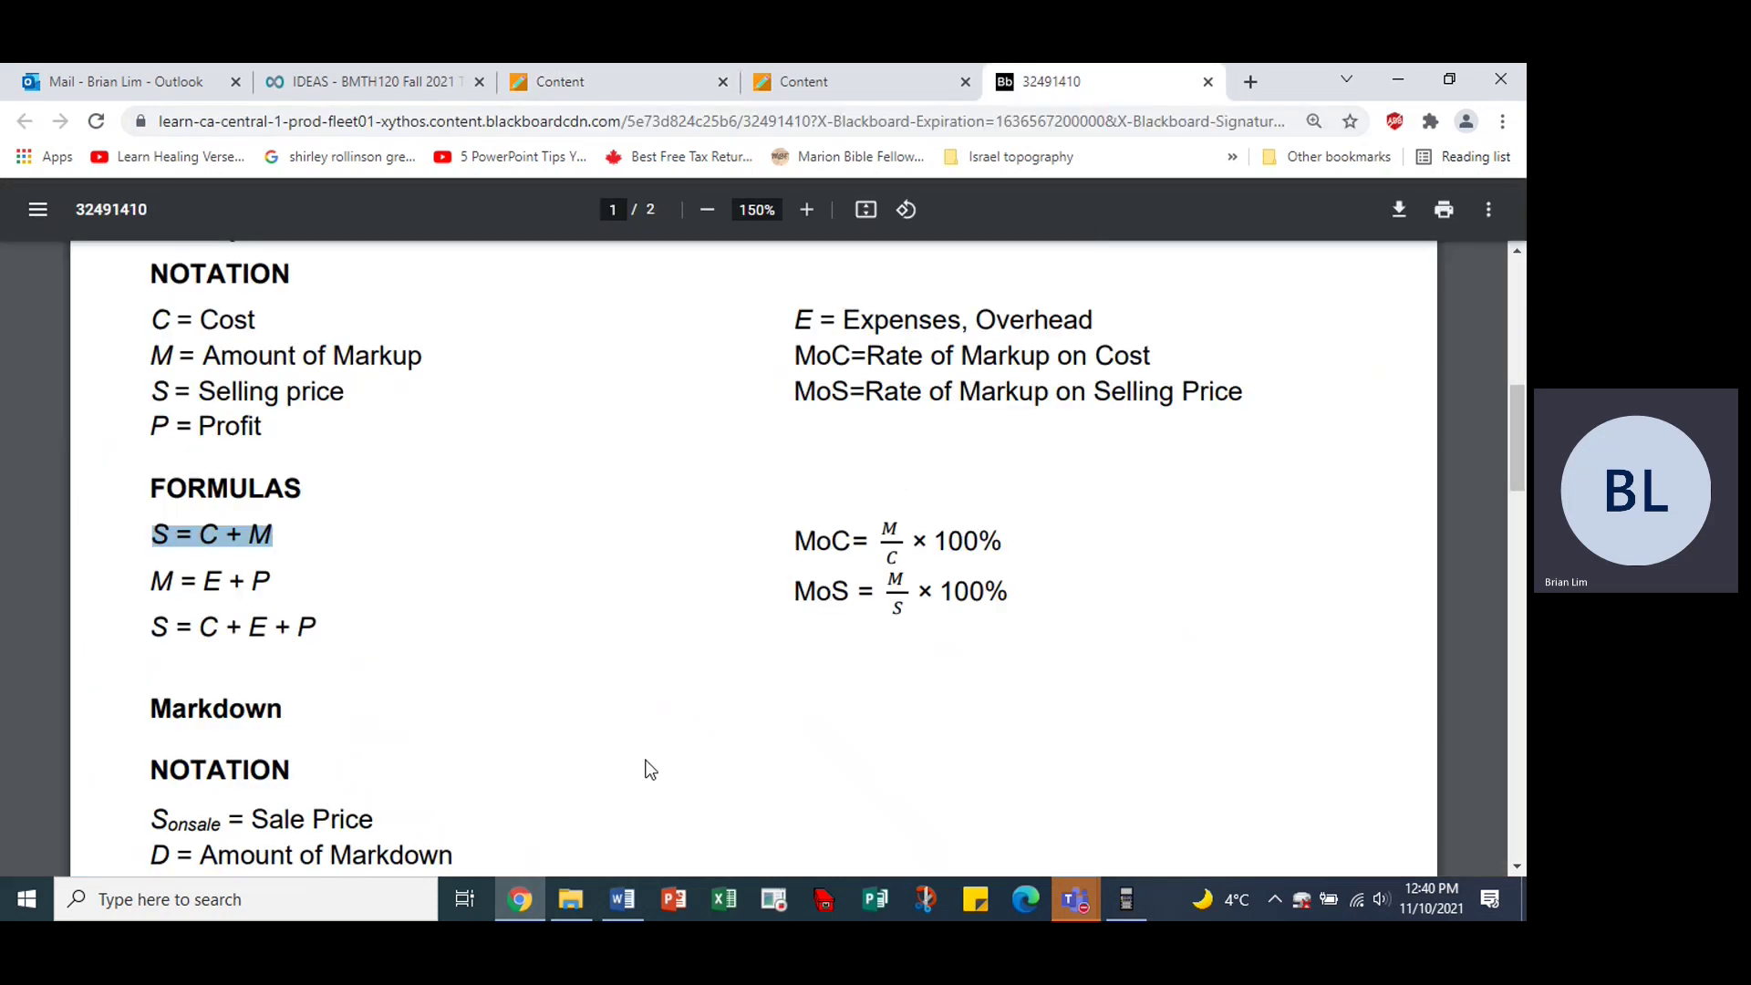
Highlight the S = C + E + P formula in the markup notes, then return to Word.
mouse_move(1520, 475)
left_mouse_down()
mouse_move(1522, 505)
mouse_move(1522, 483)
left_mouse_up()
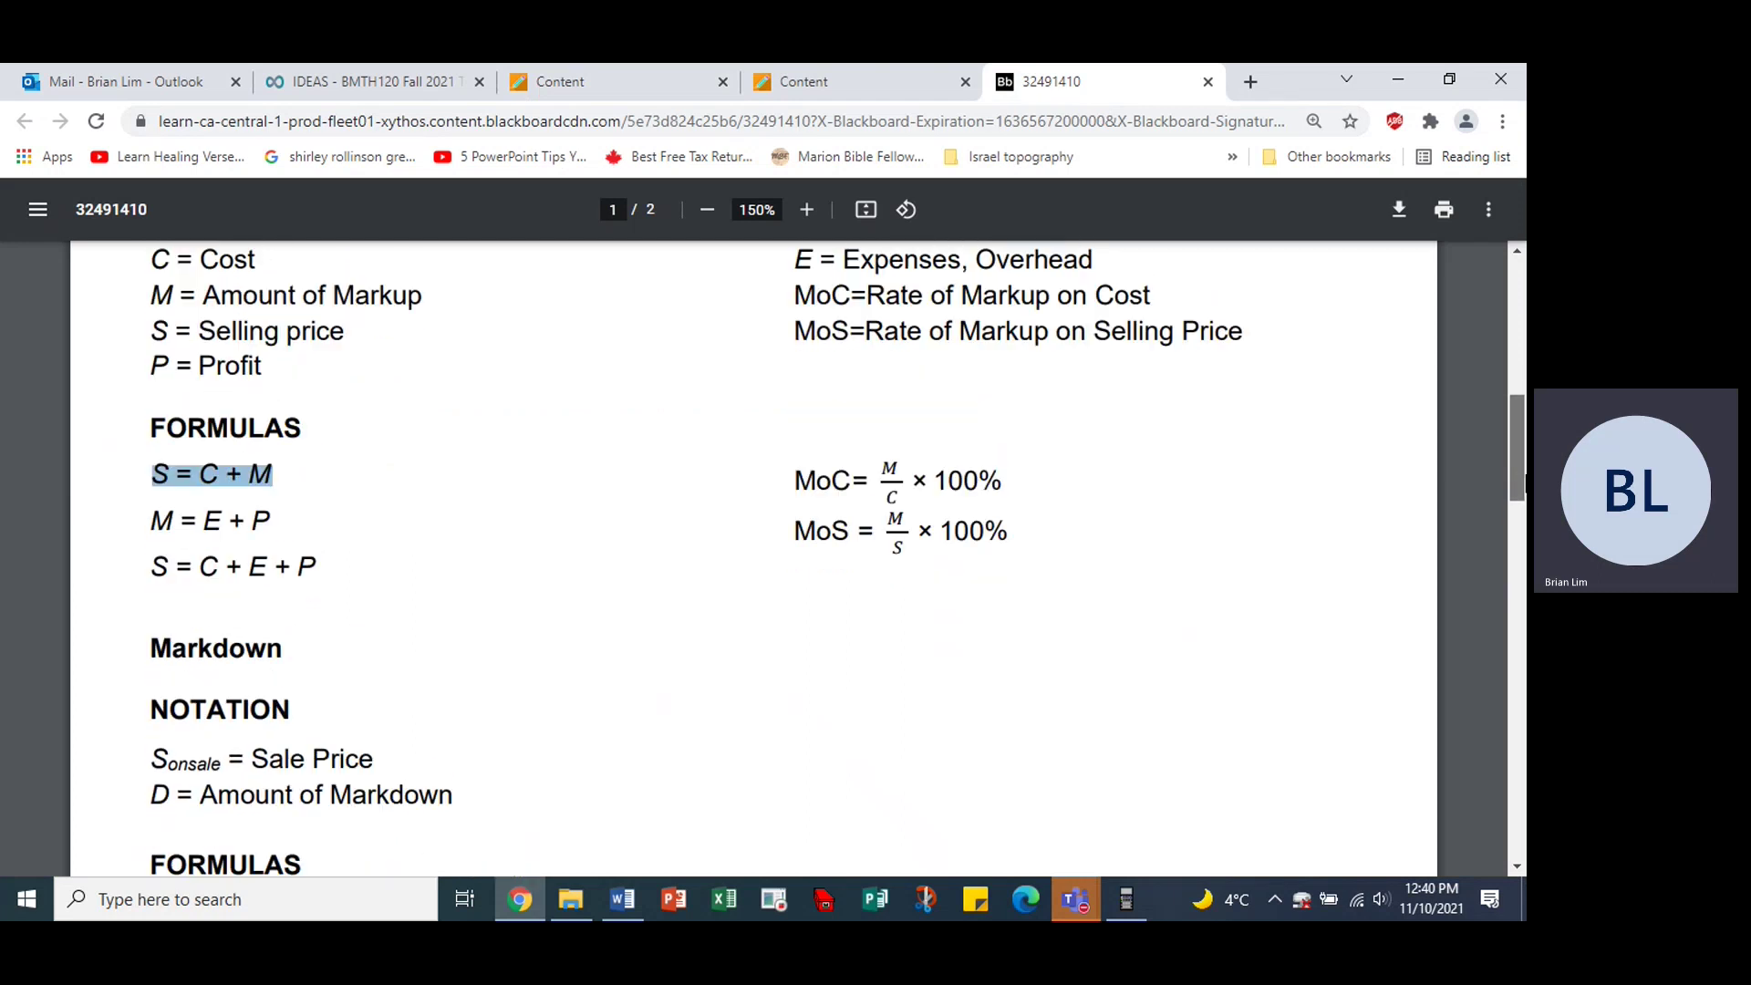
left_click_drag(151, 566, 324, 567)
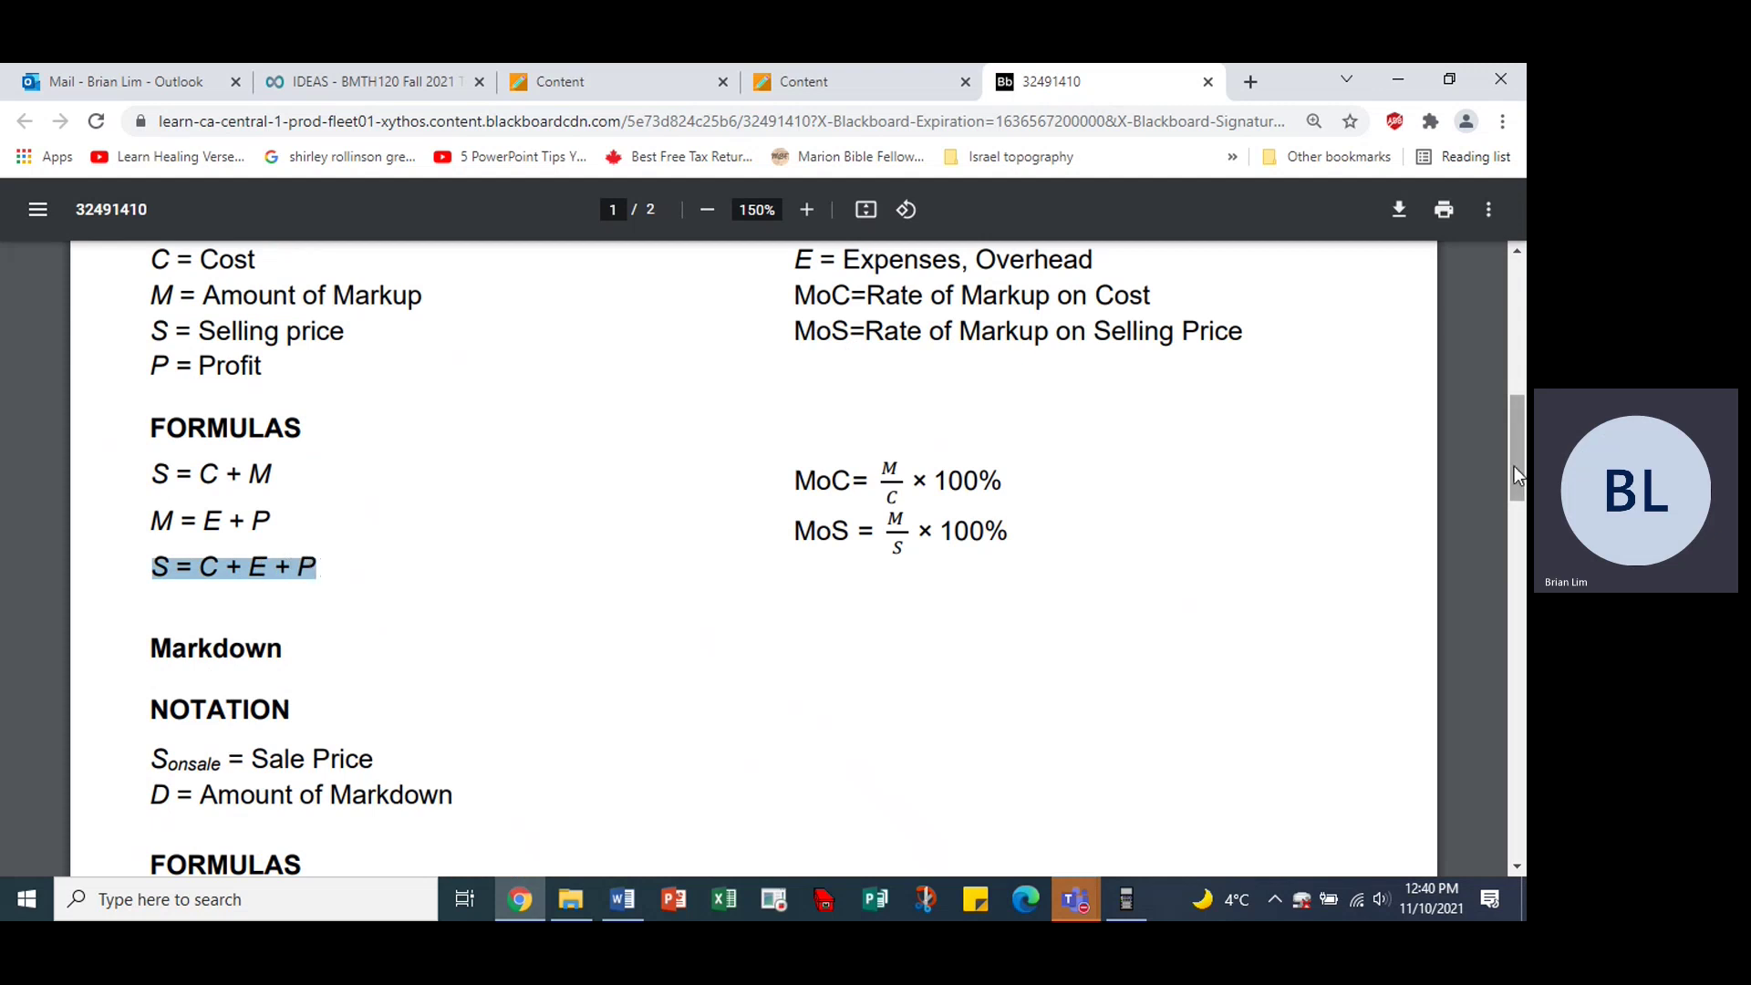
mouse_move(1519, 471)
left_mouse_down()
mouse_move(1521, 500)
mouse_move(1521, 469)
left_mouse_up()
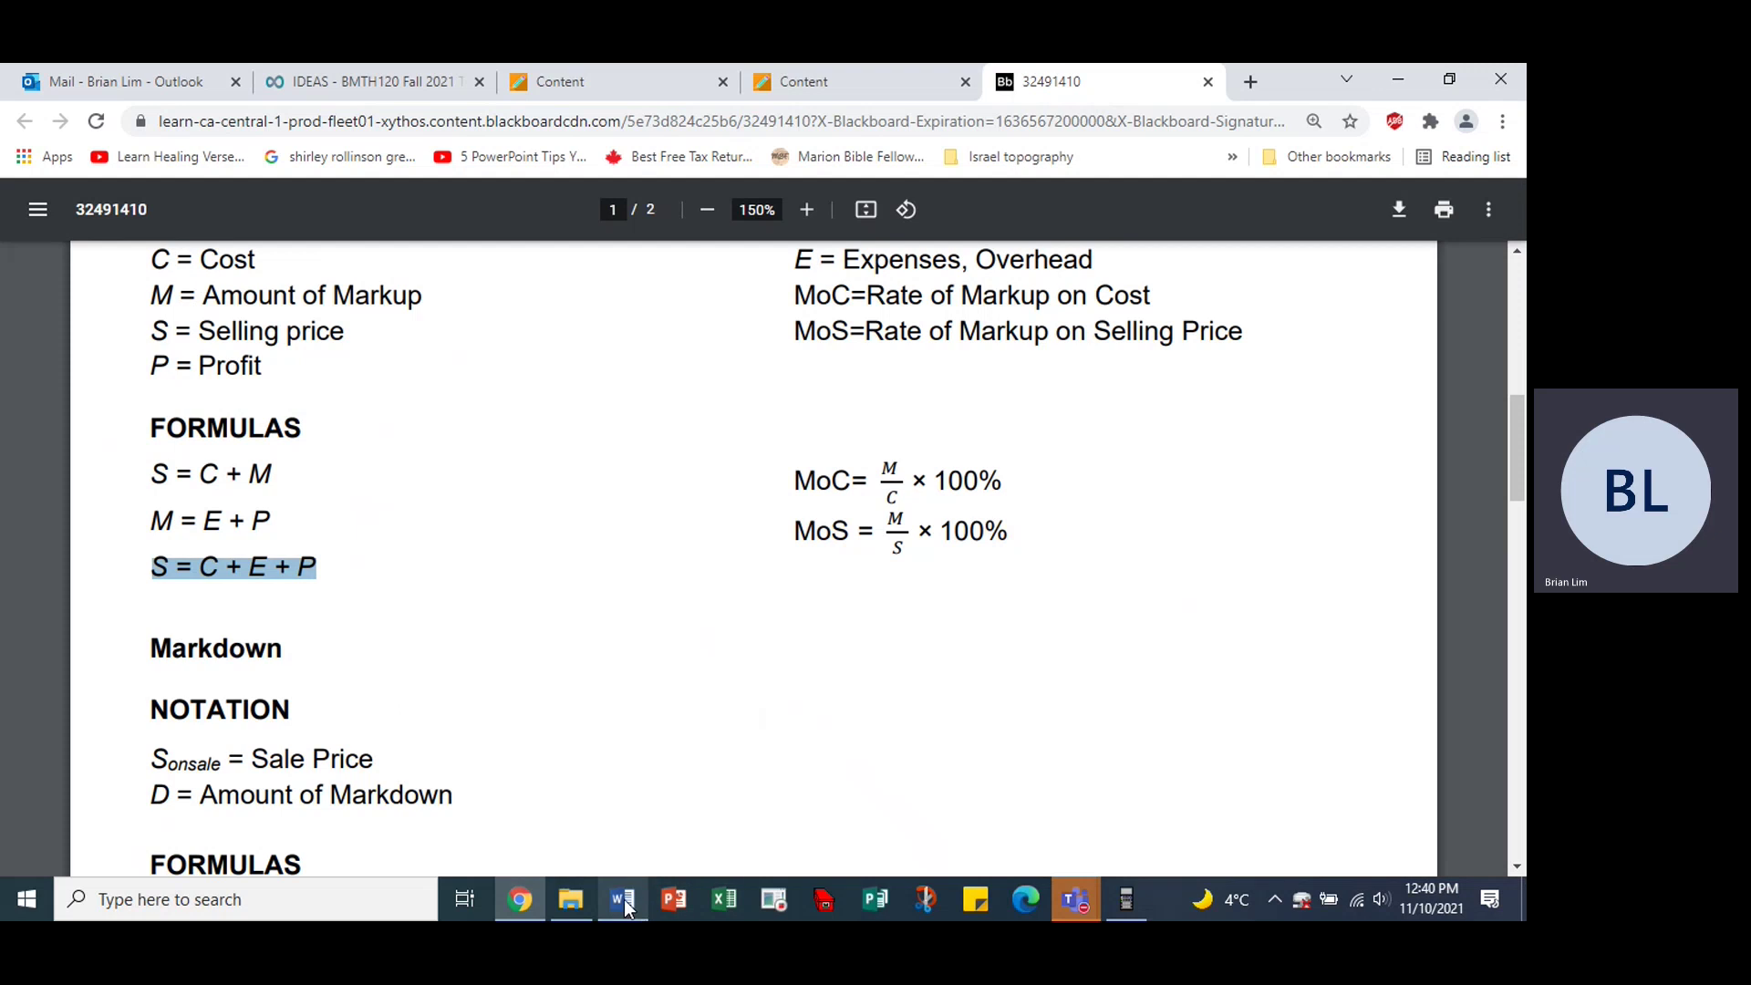
mouse_move(624, 899)
left_click(642, 824)
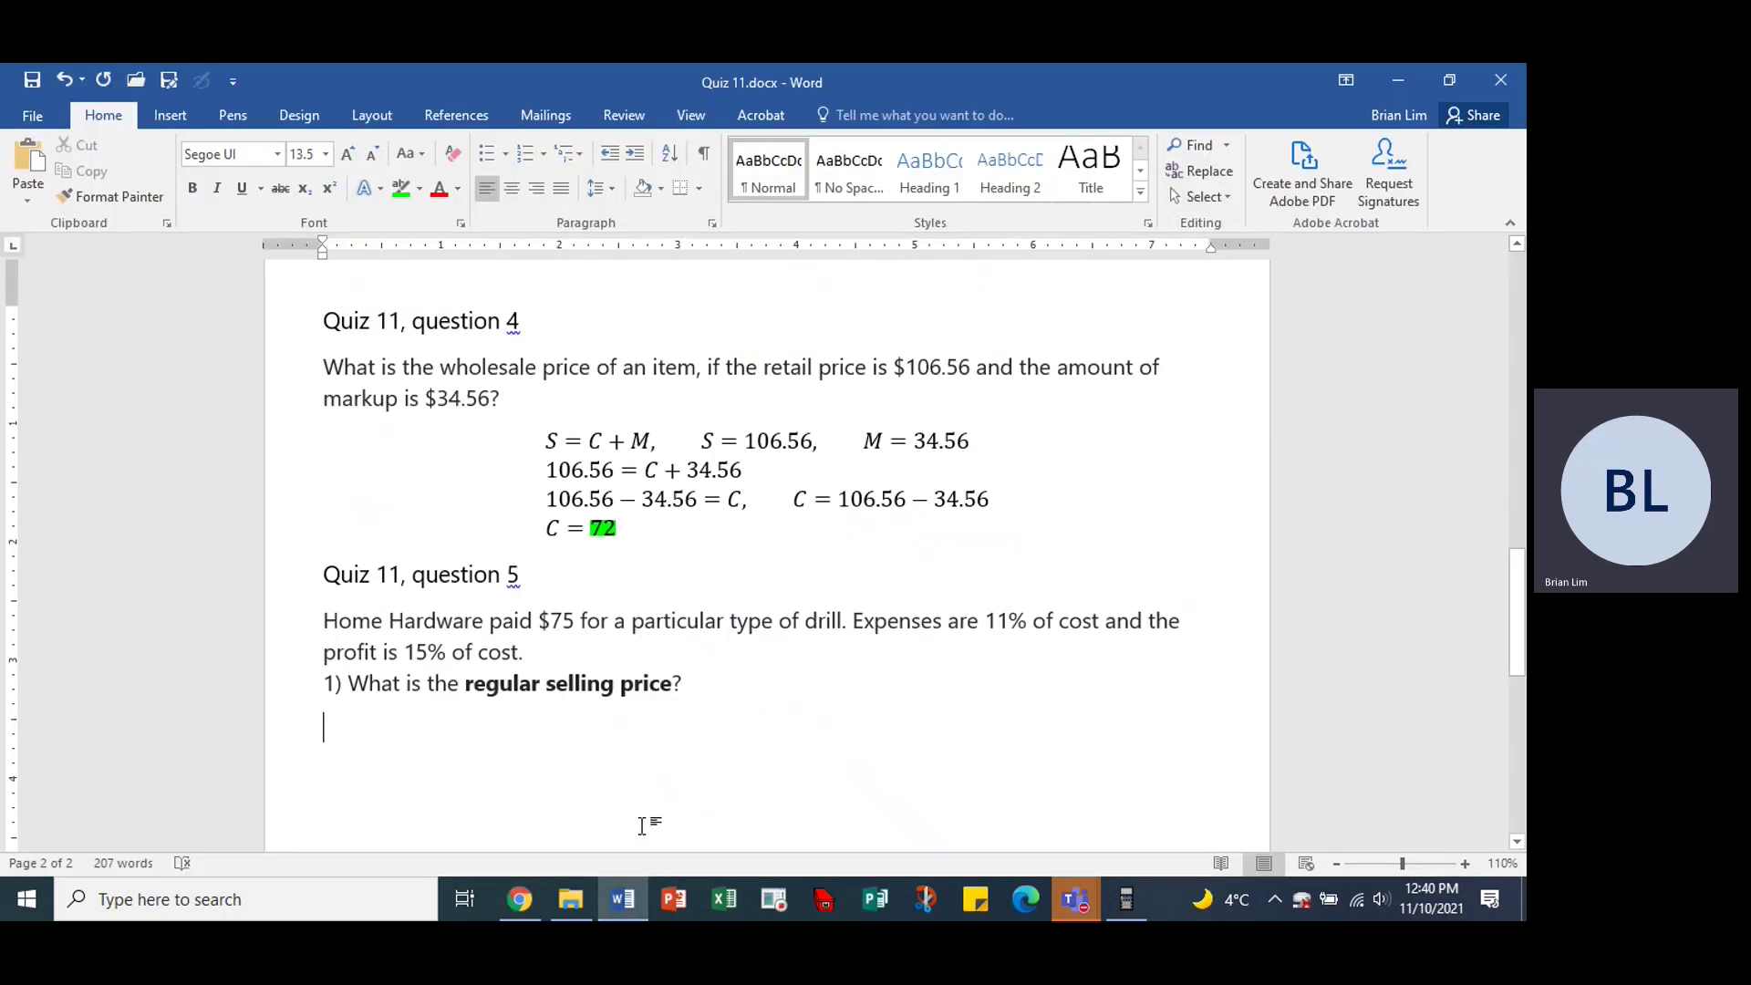
Insert an equation reading S = C + E + P, C = 75, E = 0.11(75), P = 0.15(75).
key("alt+equal")
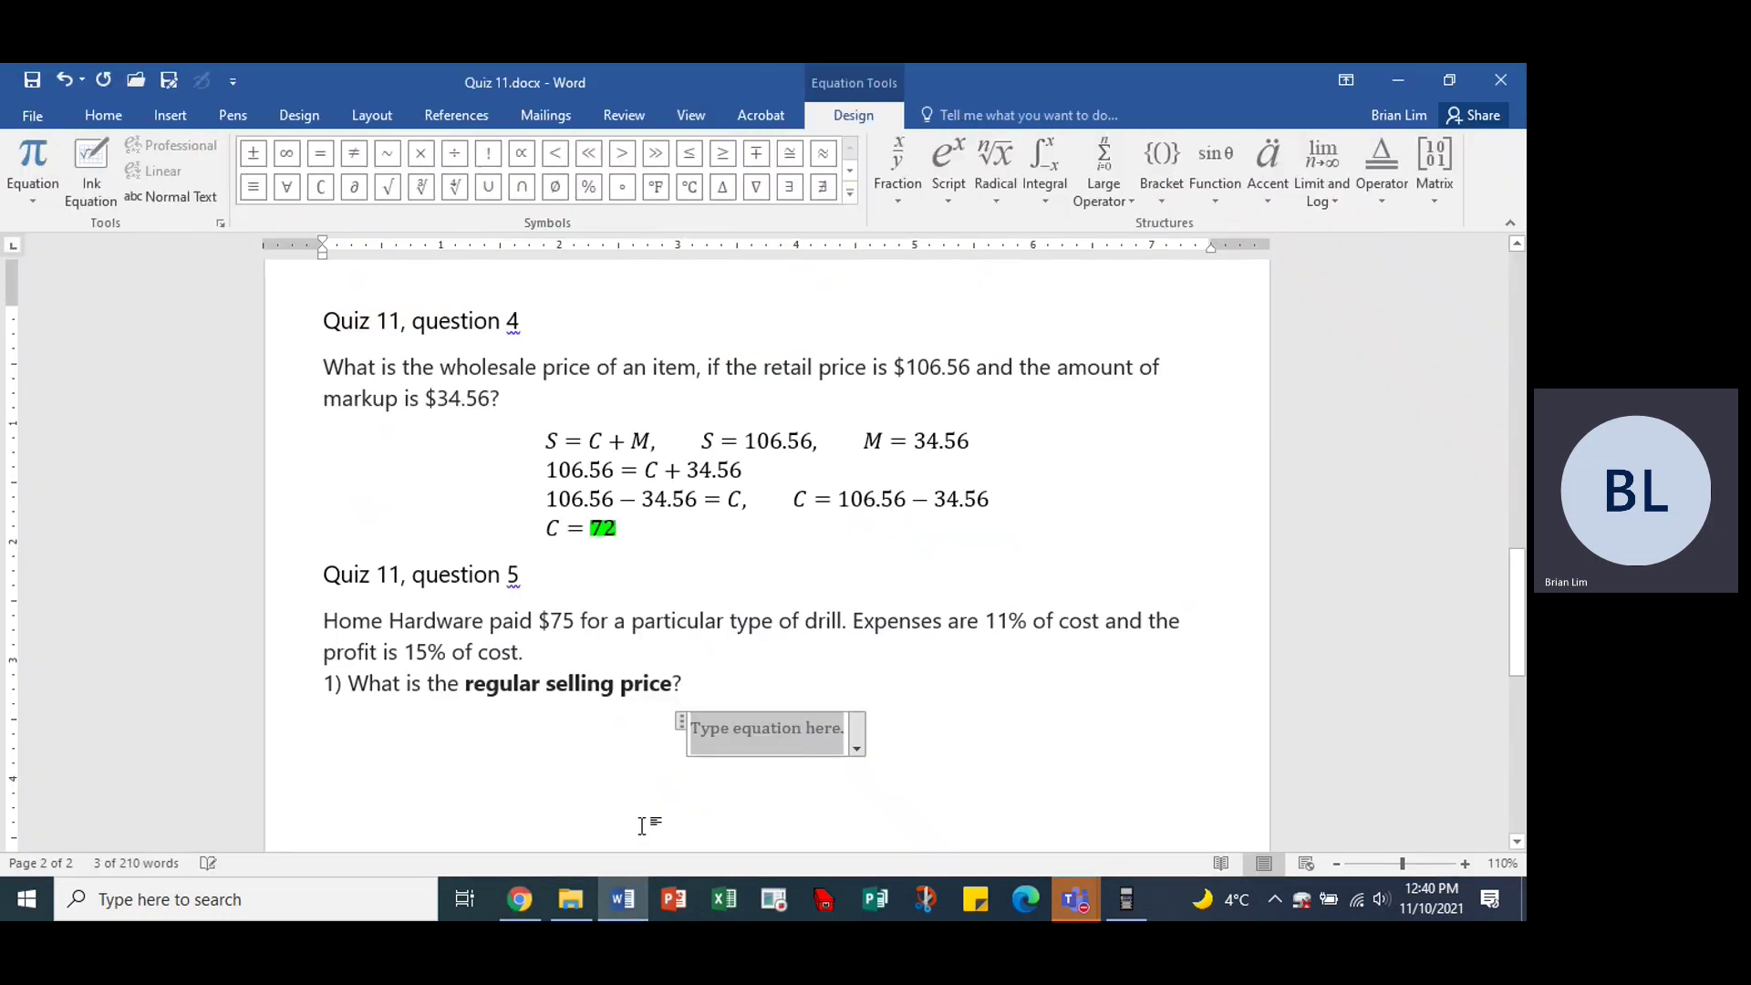
type("S")
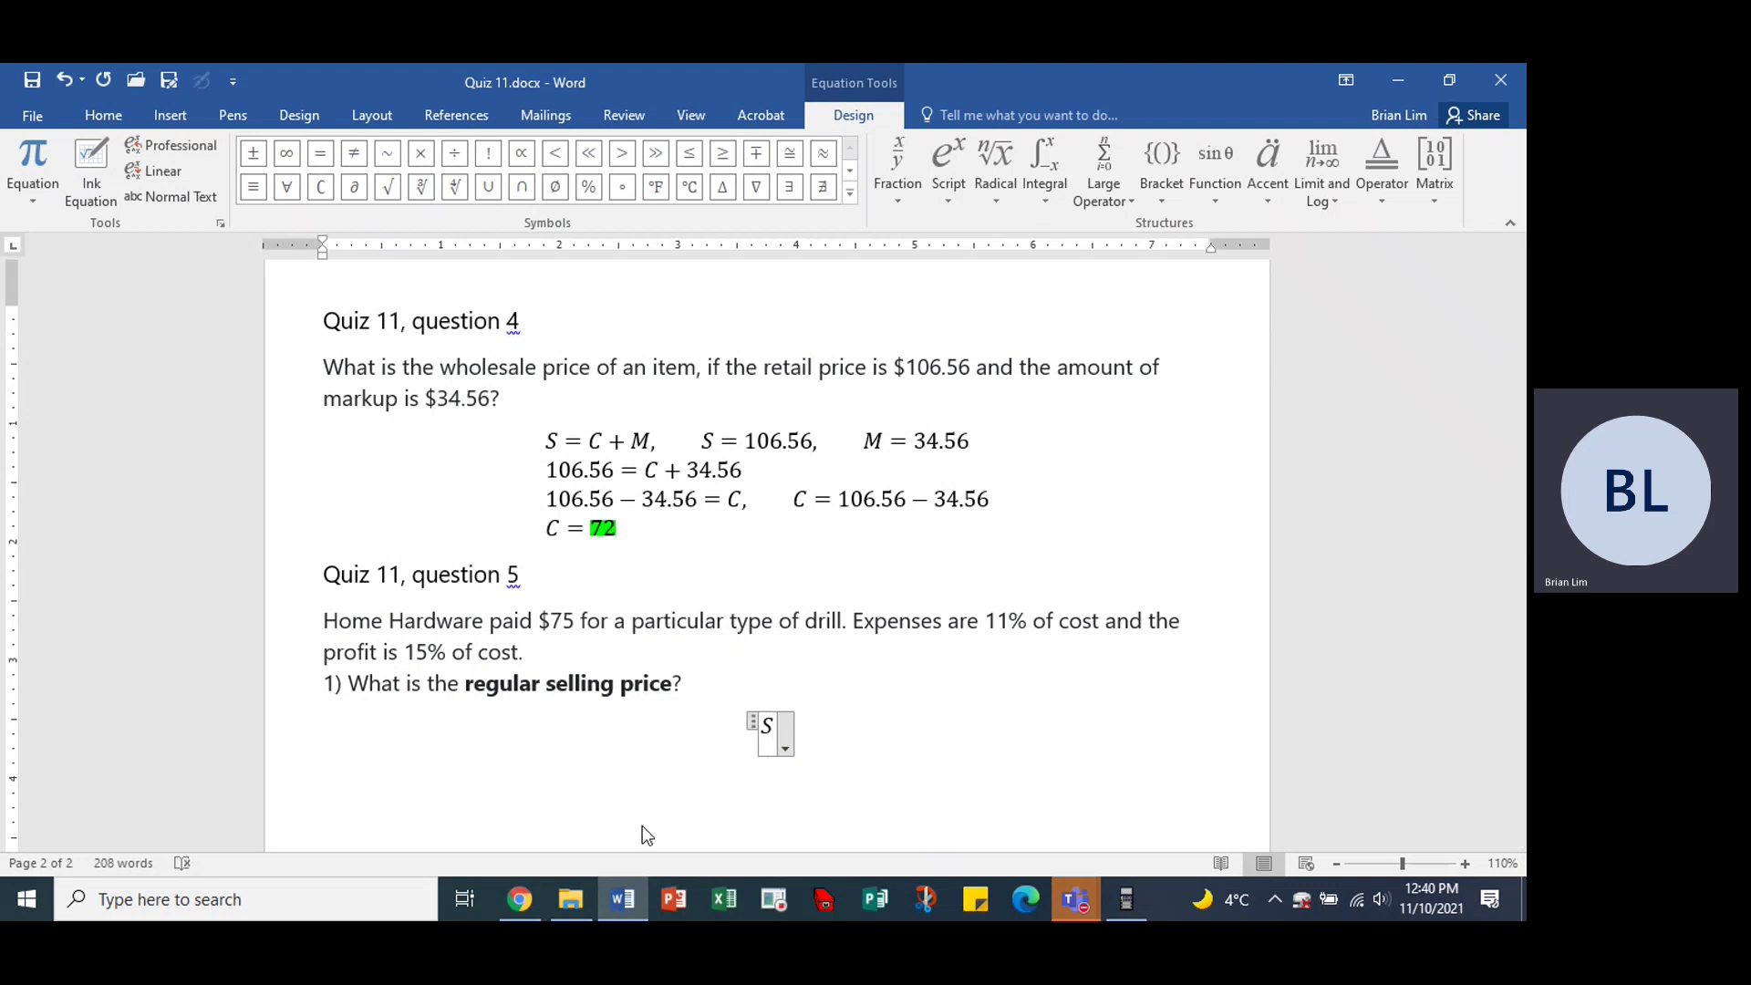
type(" = C + E ")
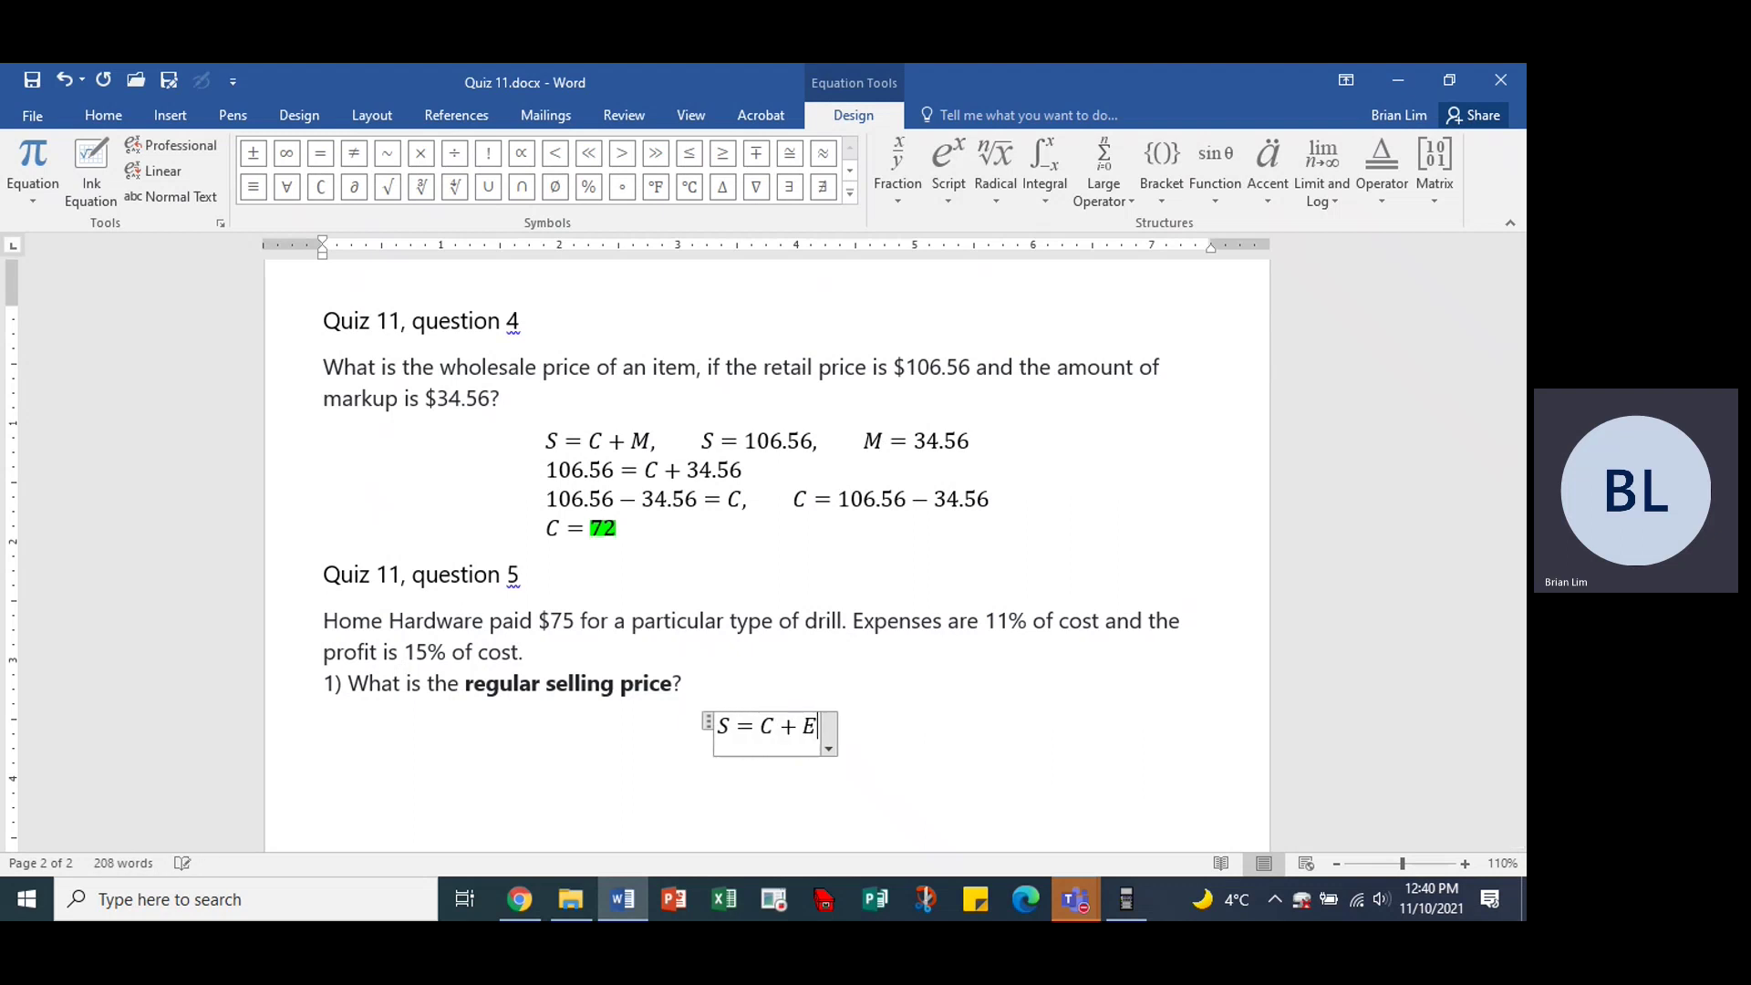
type("+ ")
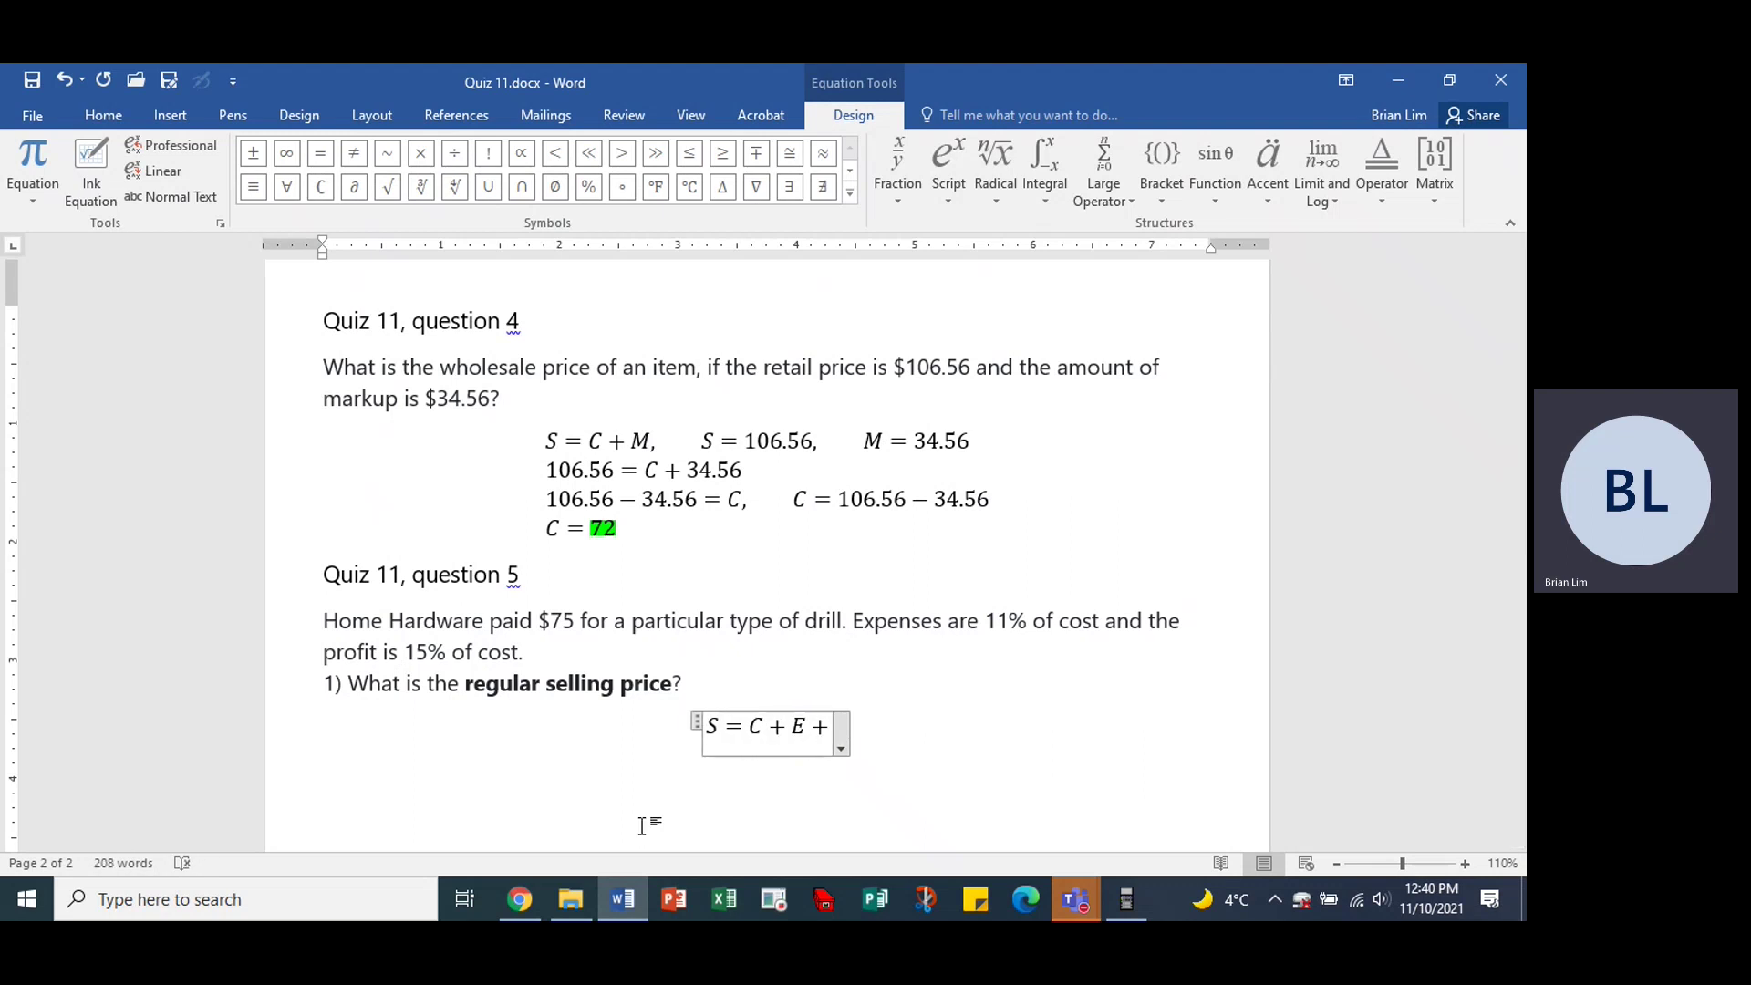
type("P")
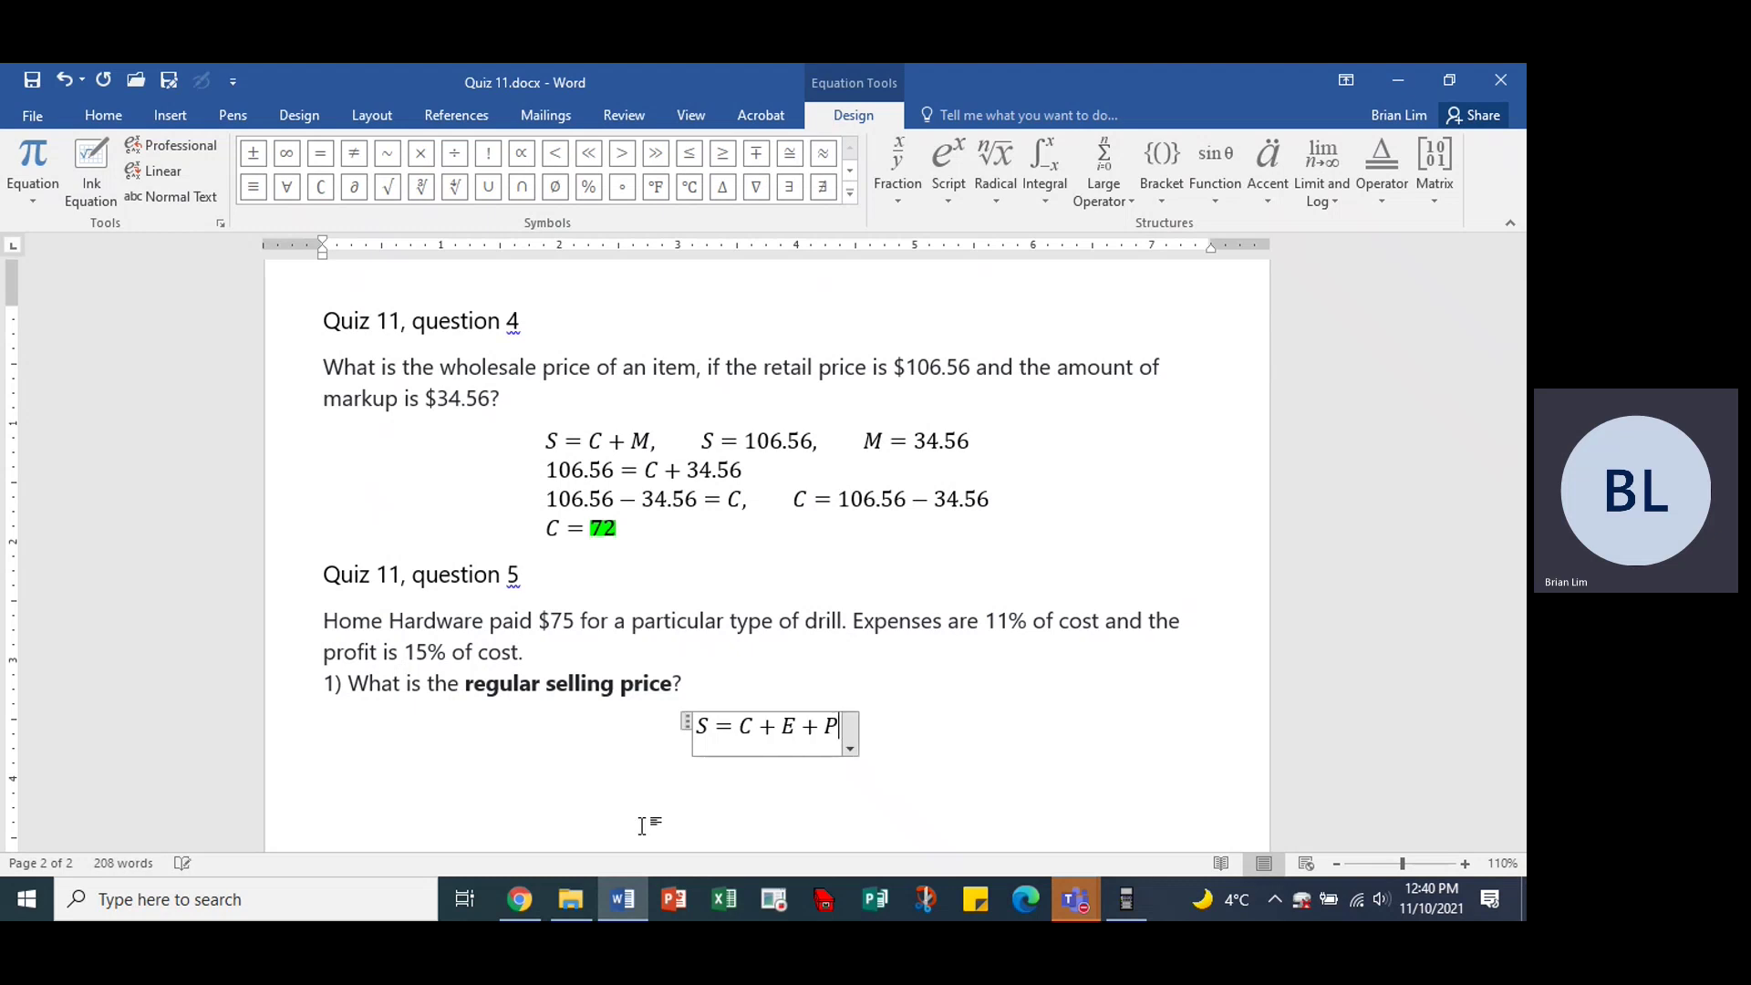
type(",")
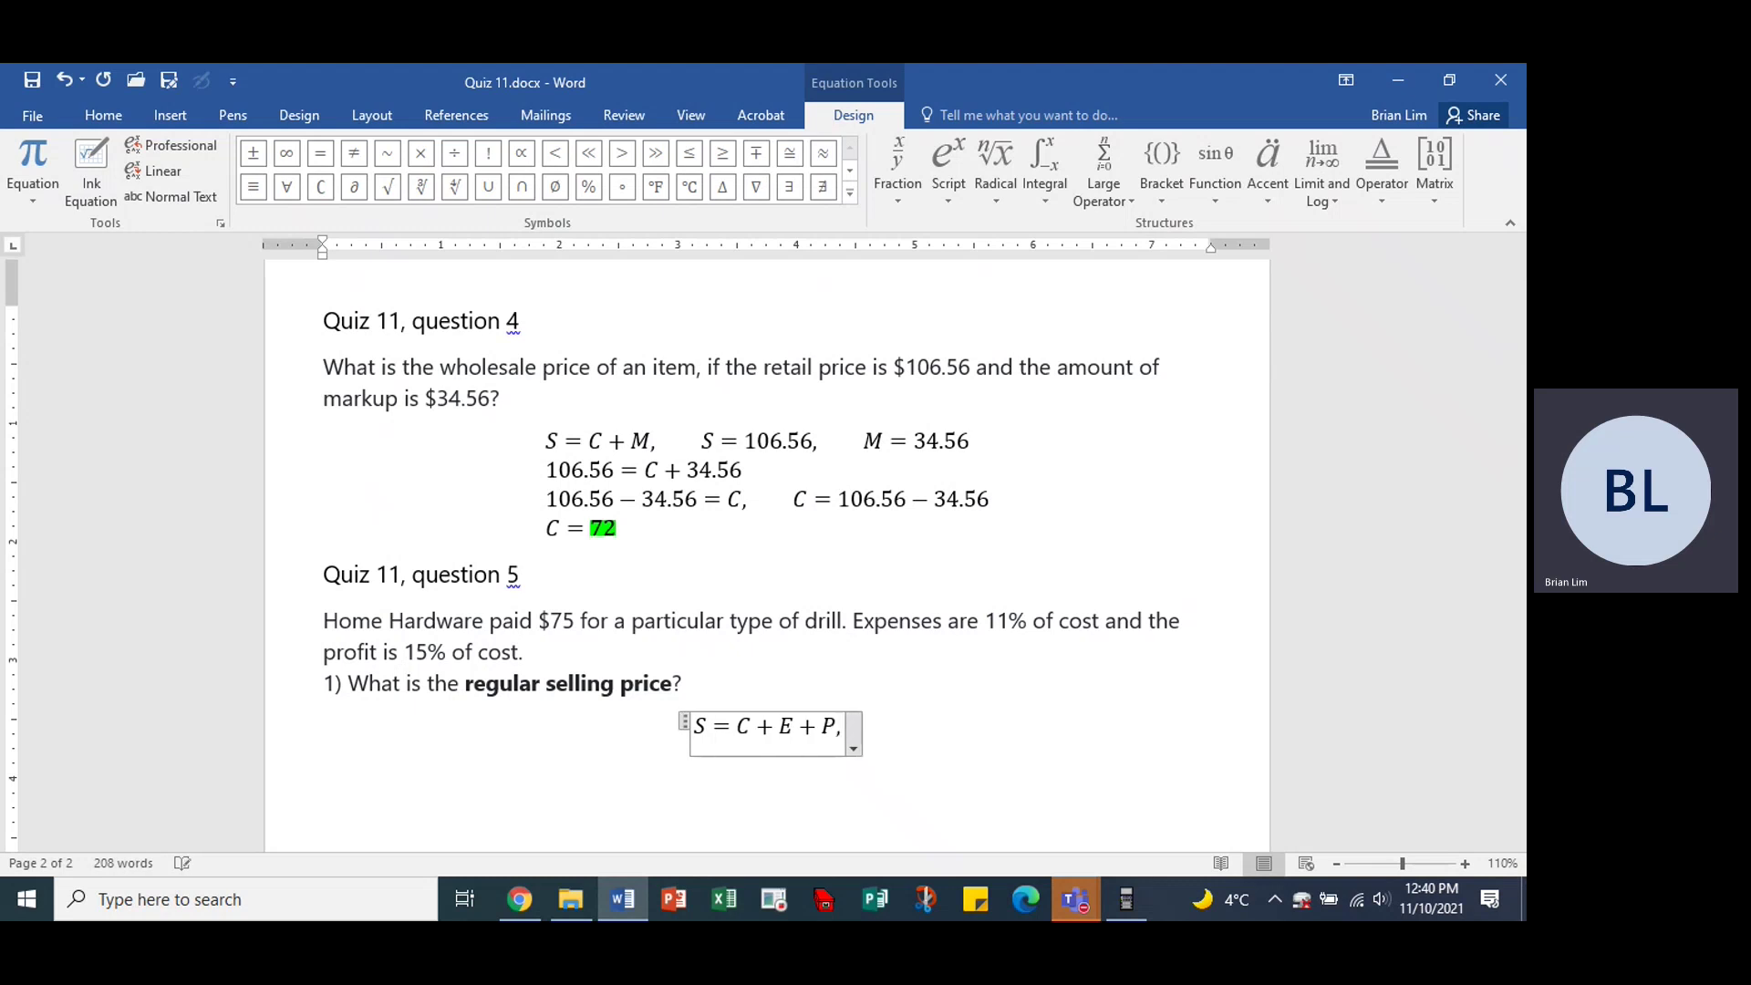
type("      C ")
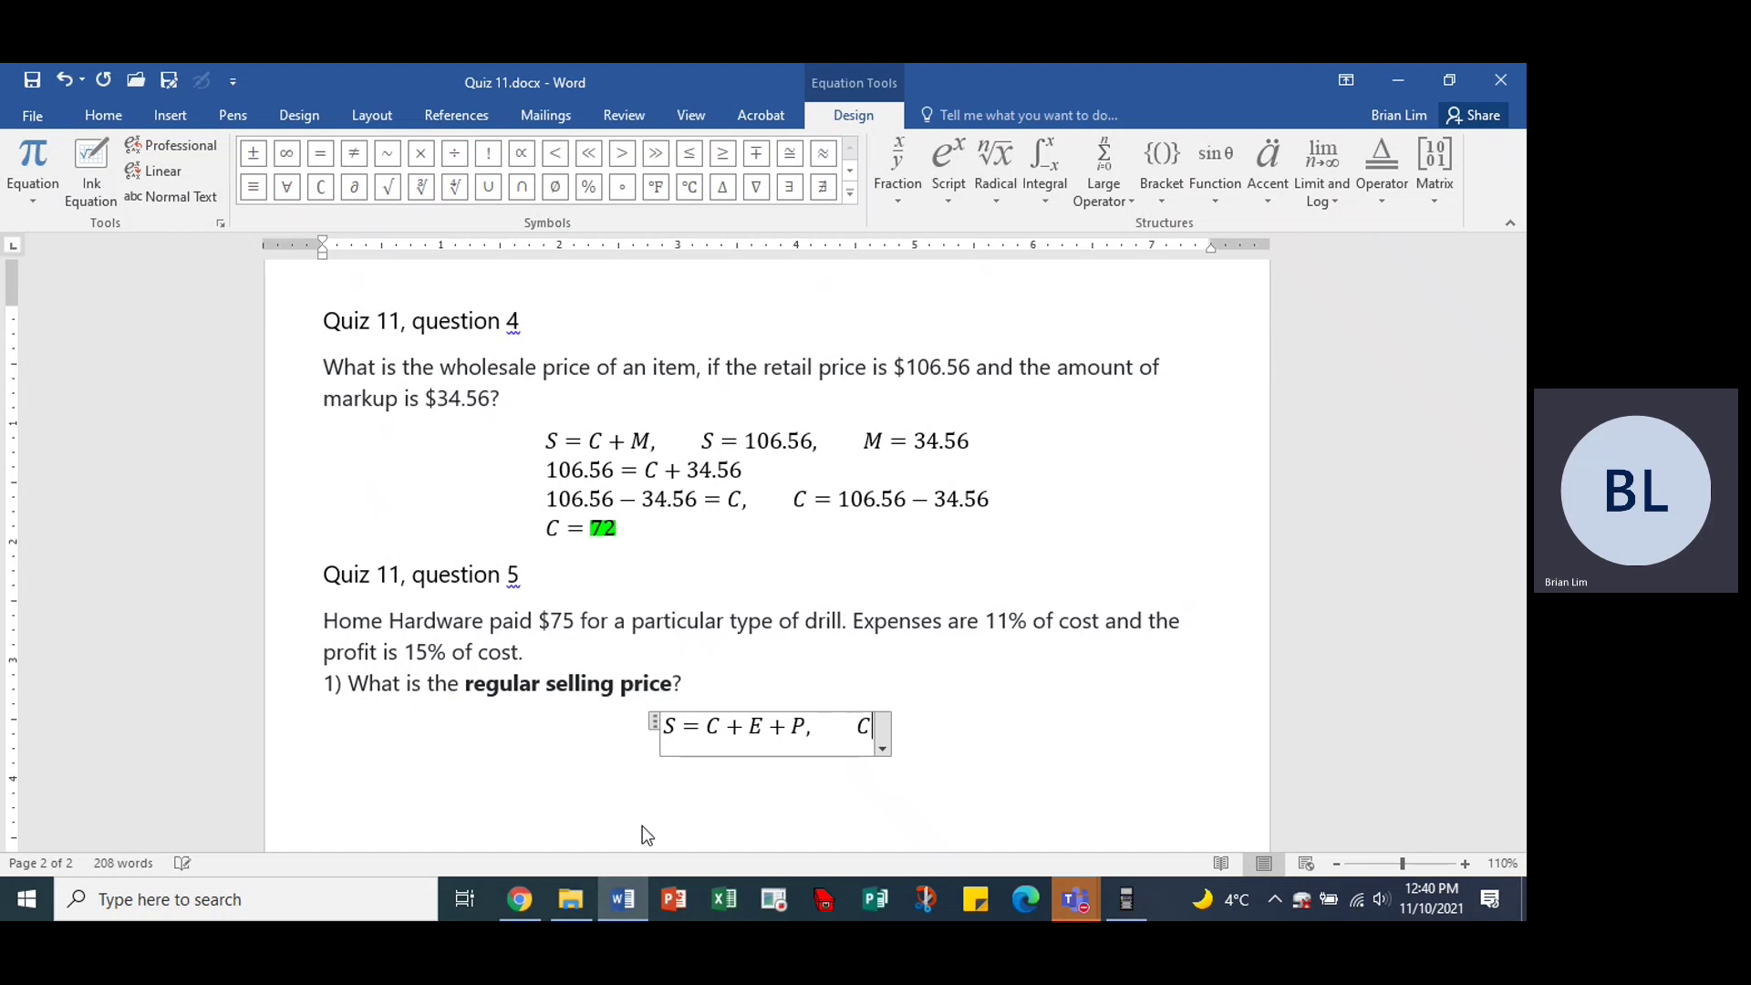
type("=")
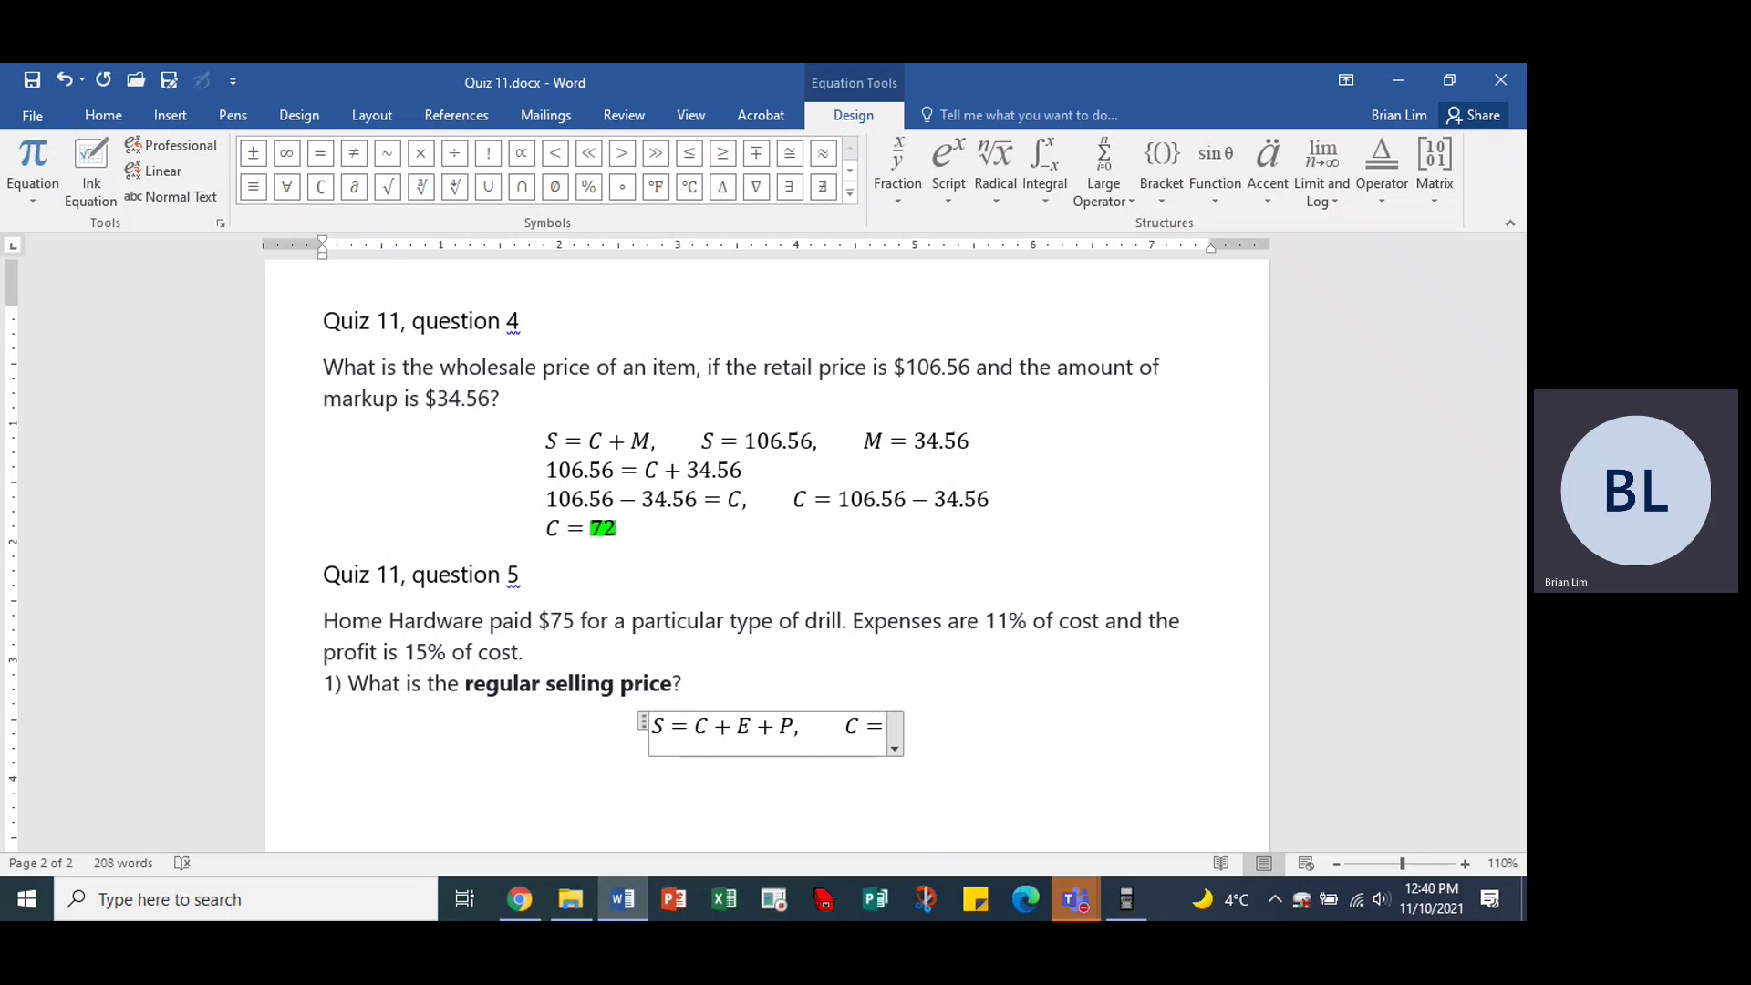
type(" 75,")
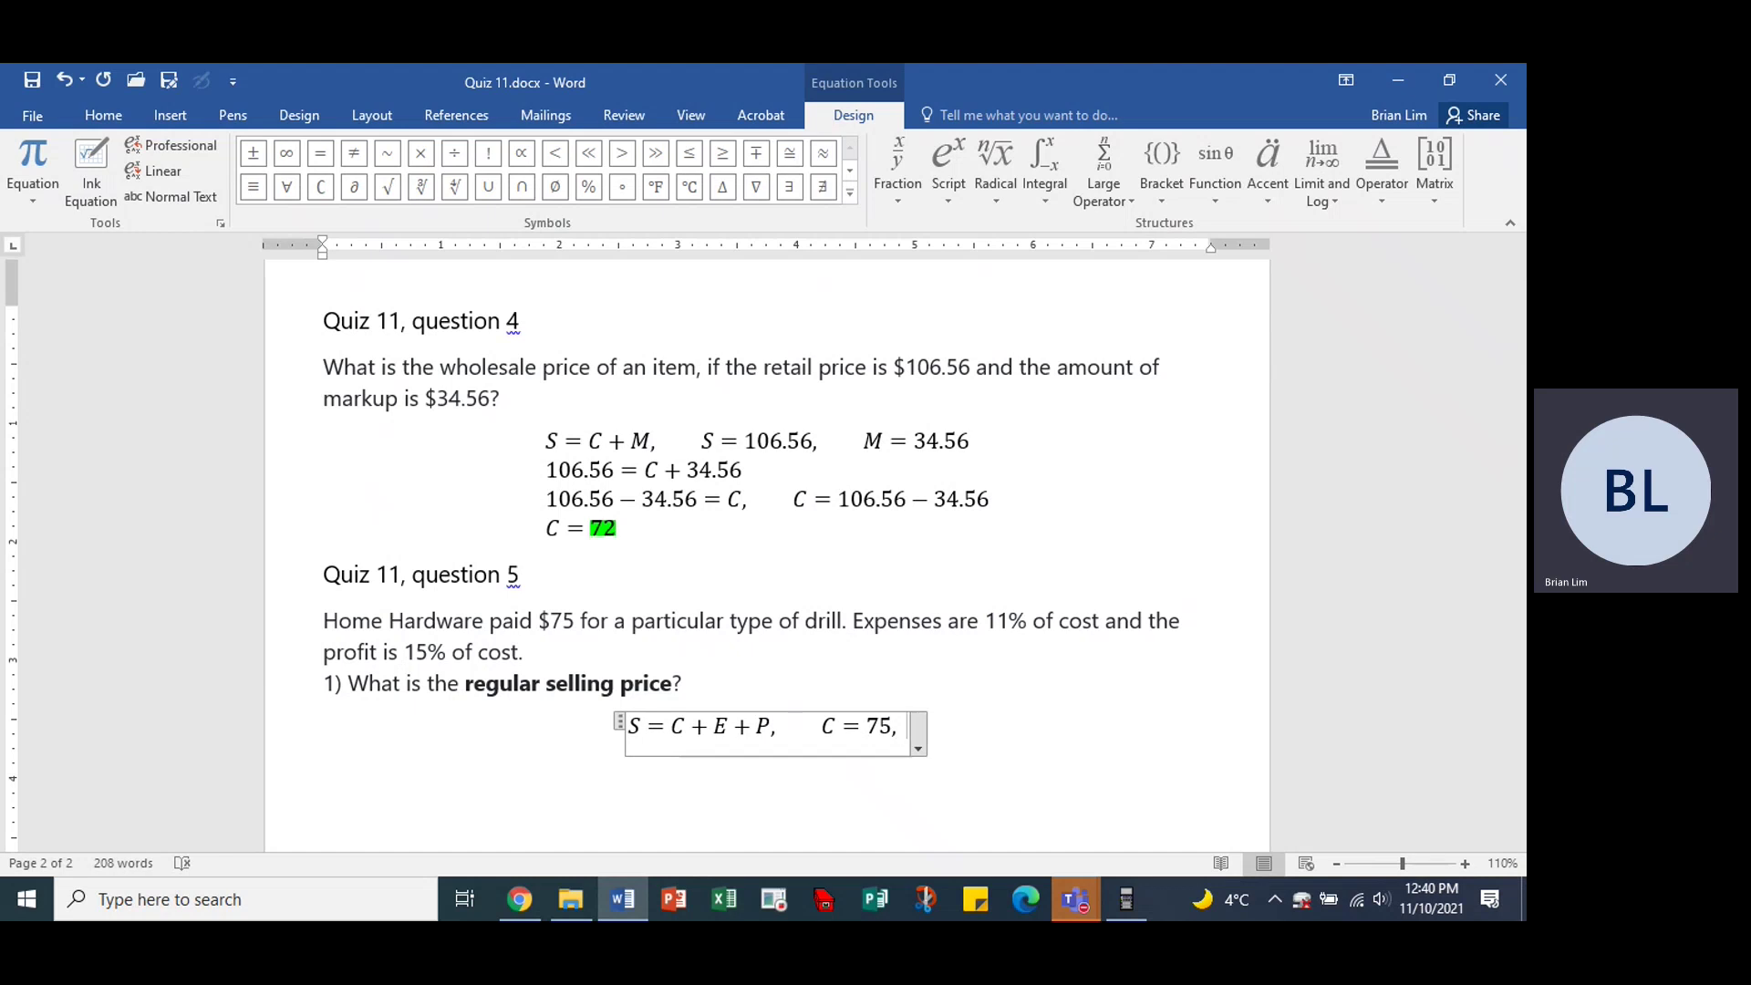
type("      E ")
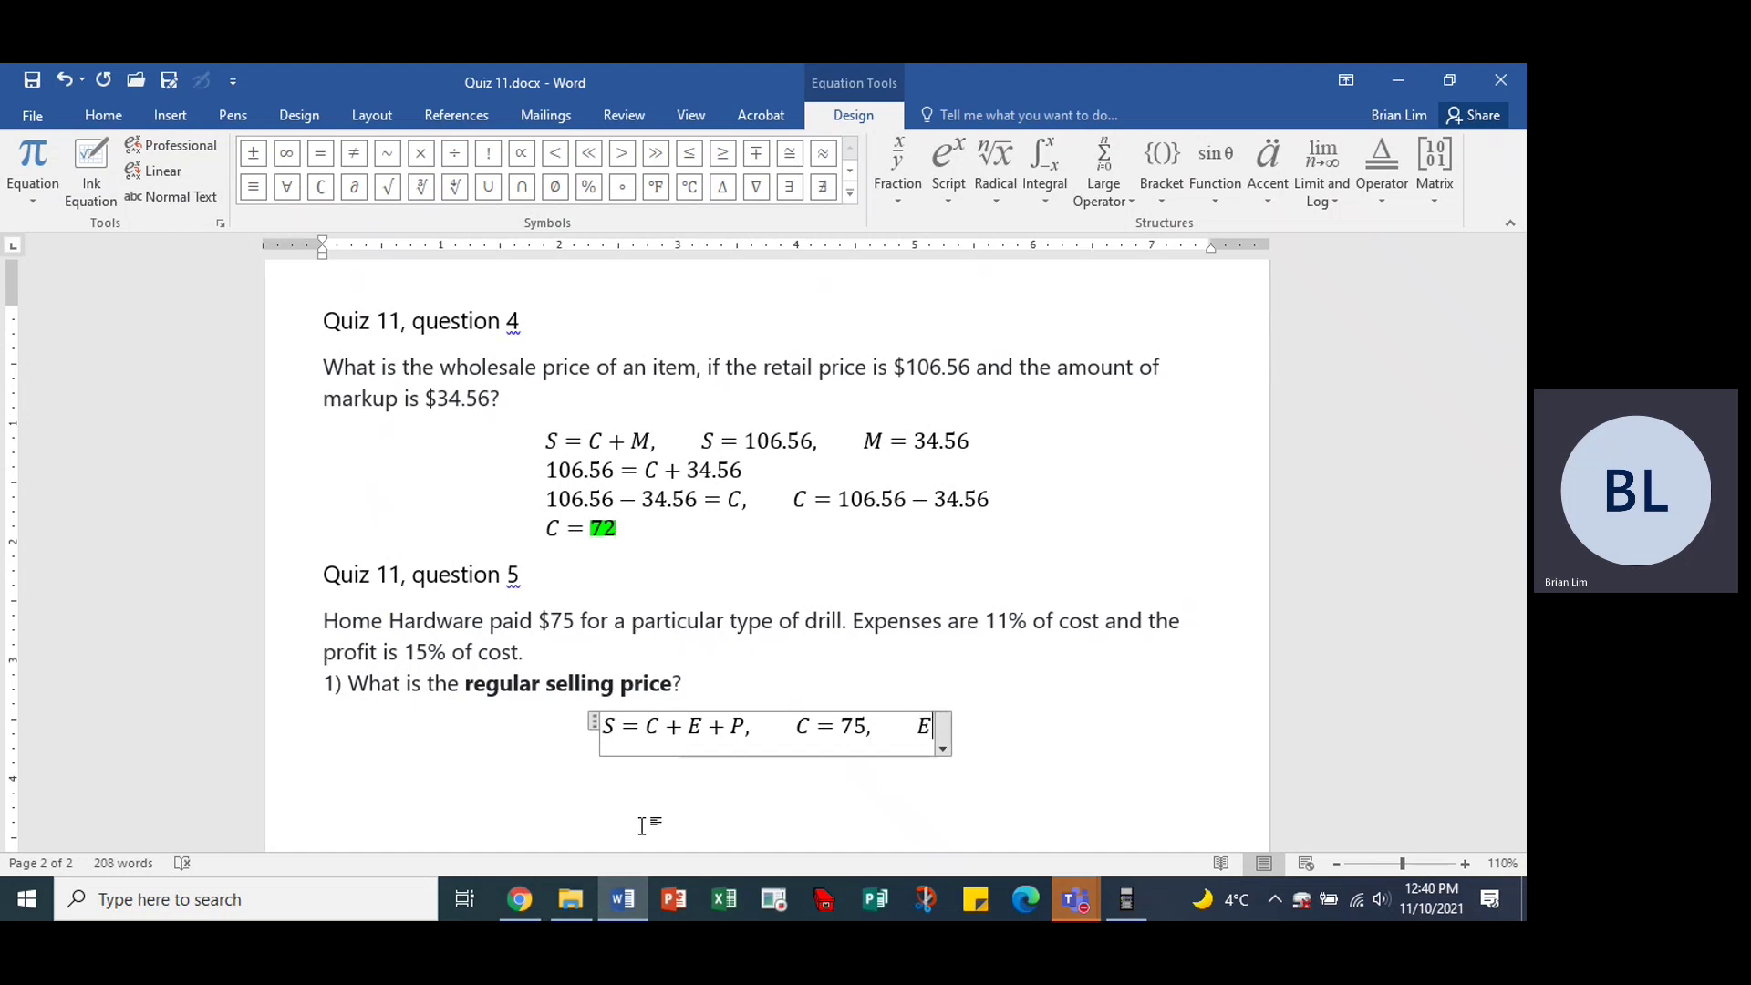
type("= ")
type("0")
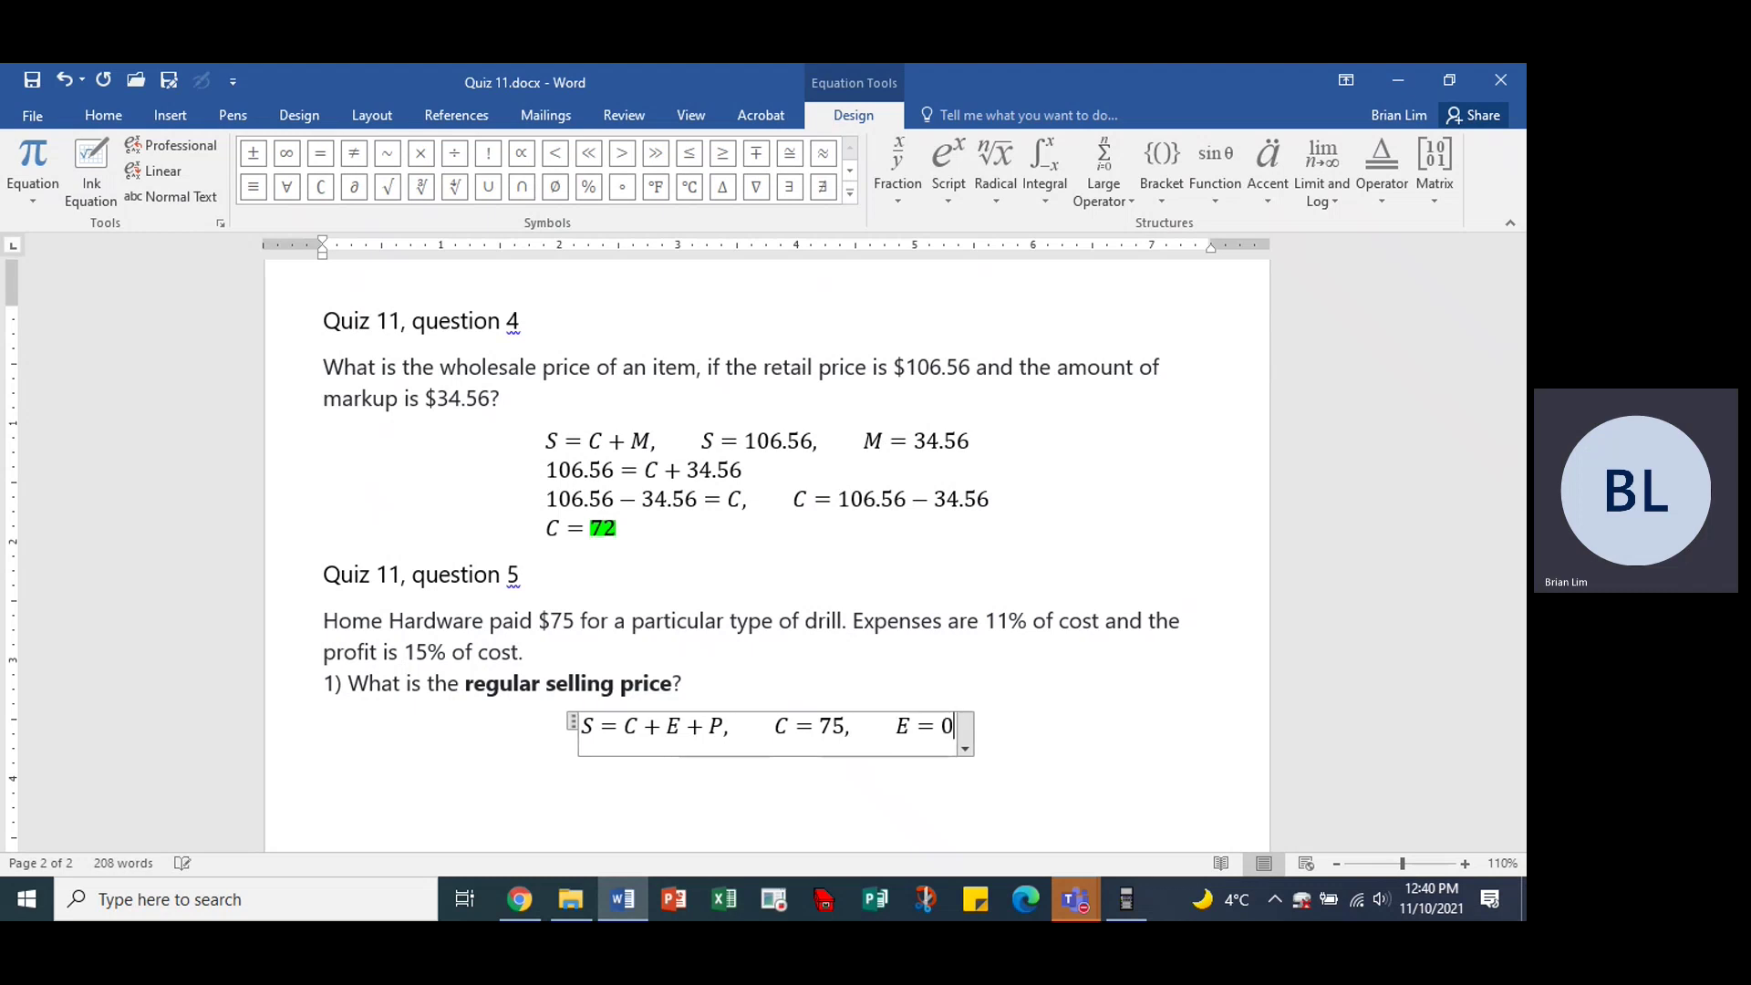
type(".11")
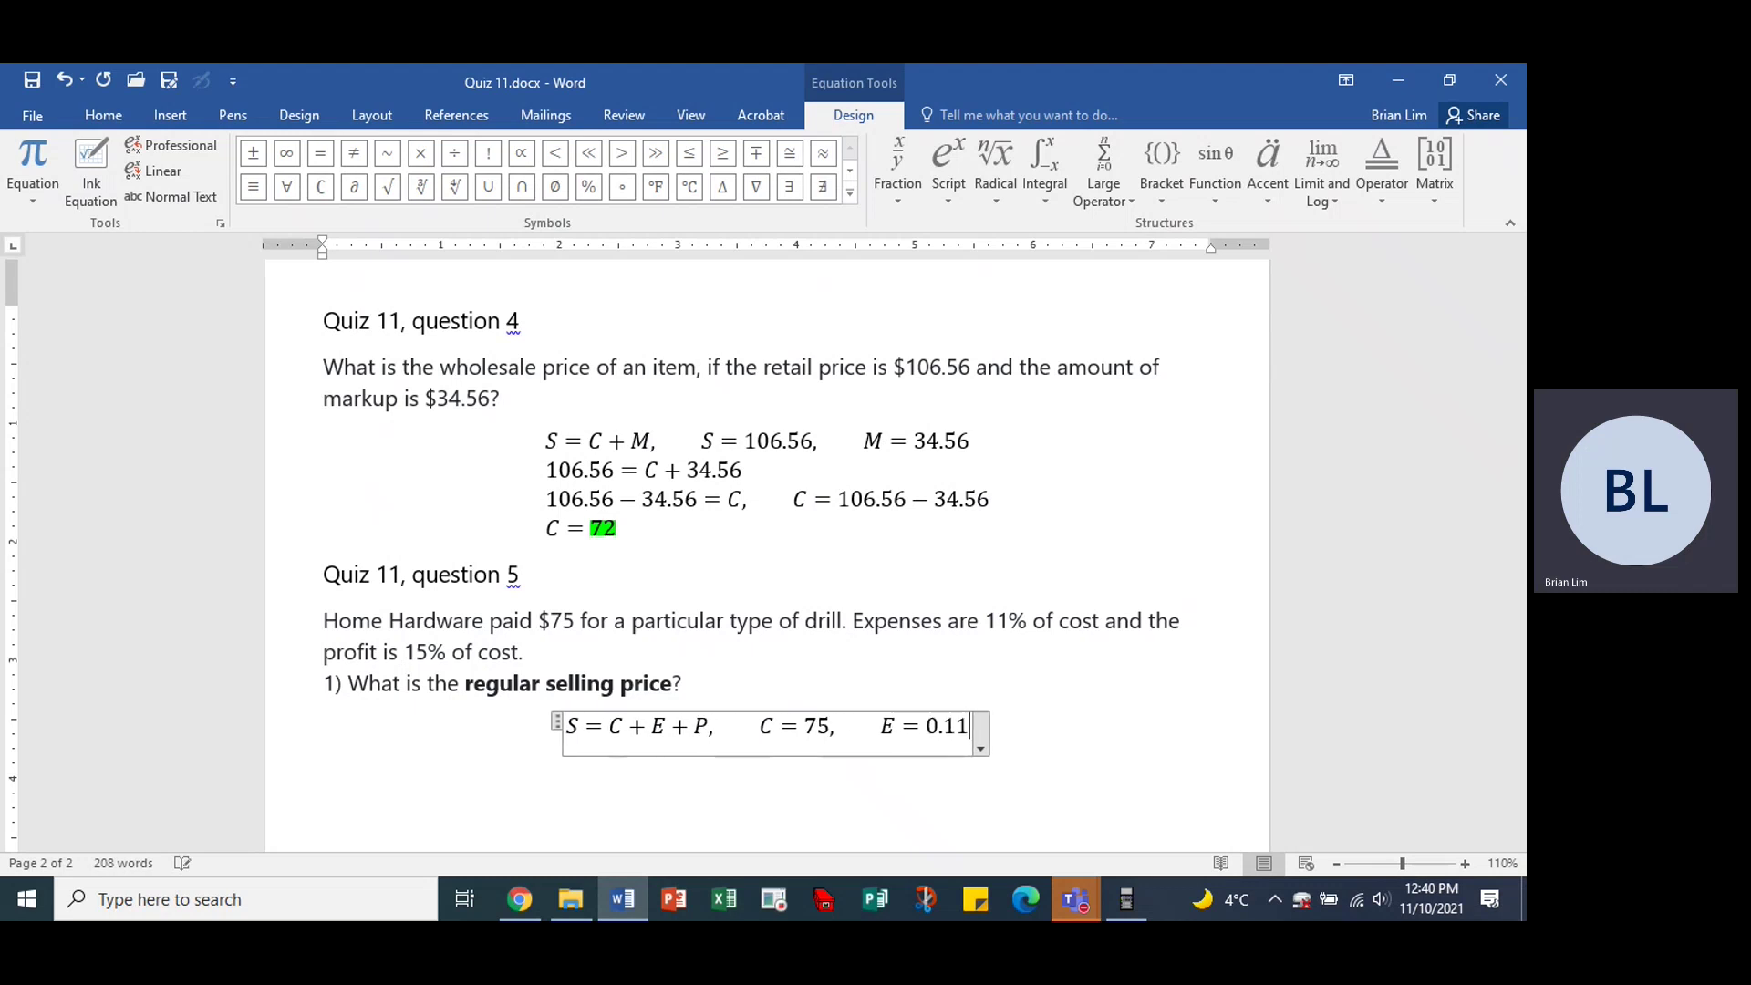
type("(75)")
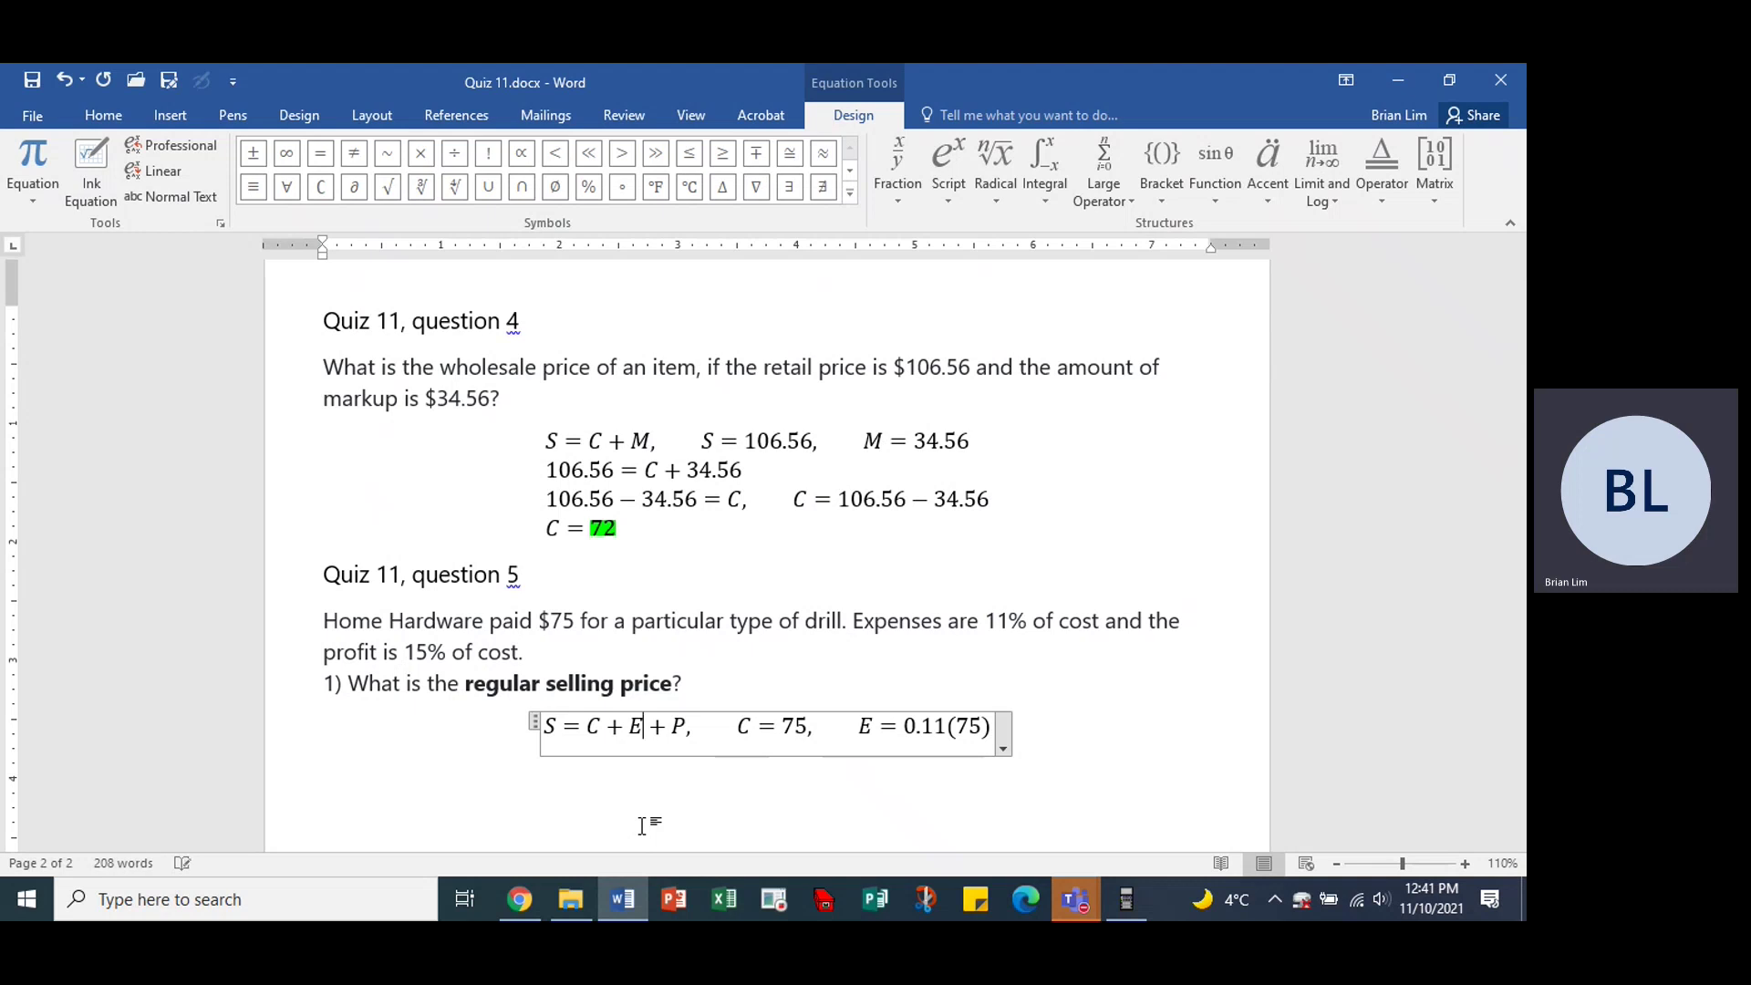
type(",")
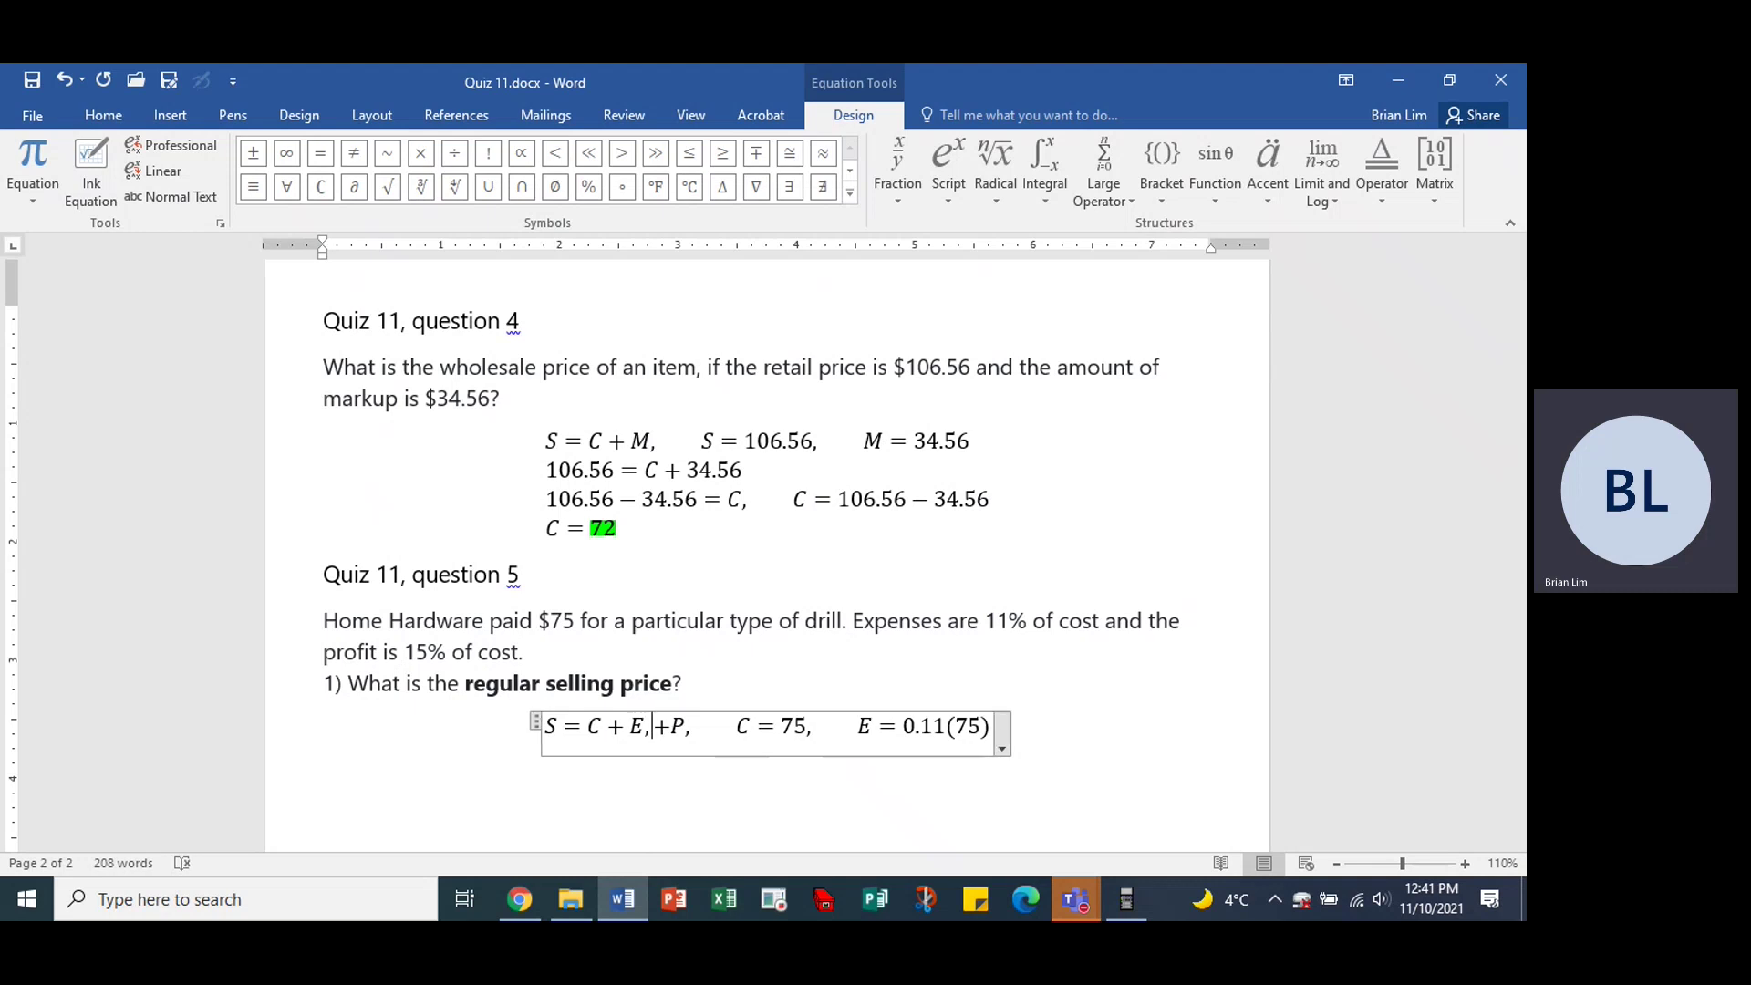
key("BackSpace")
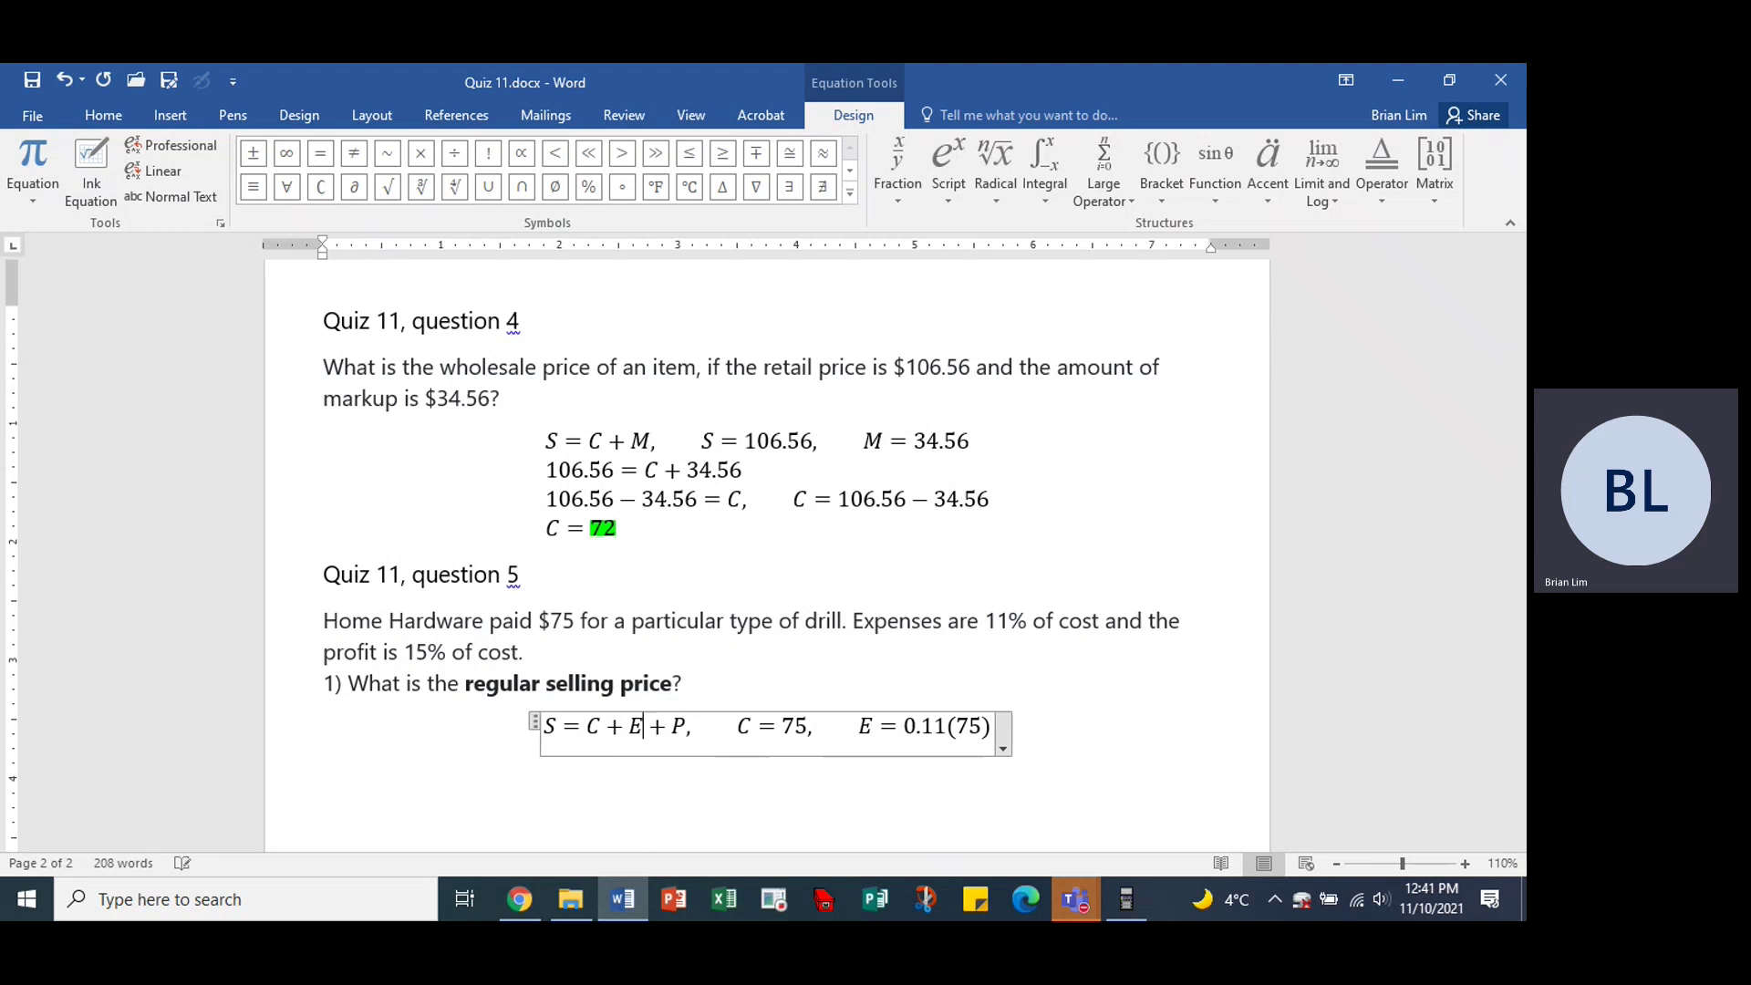
key("Delete")
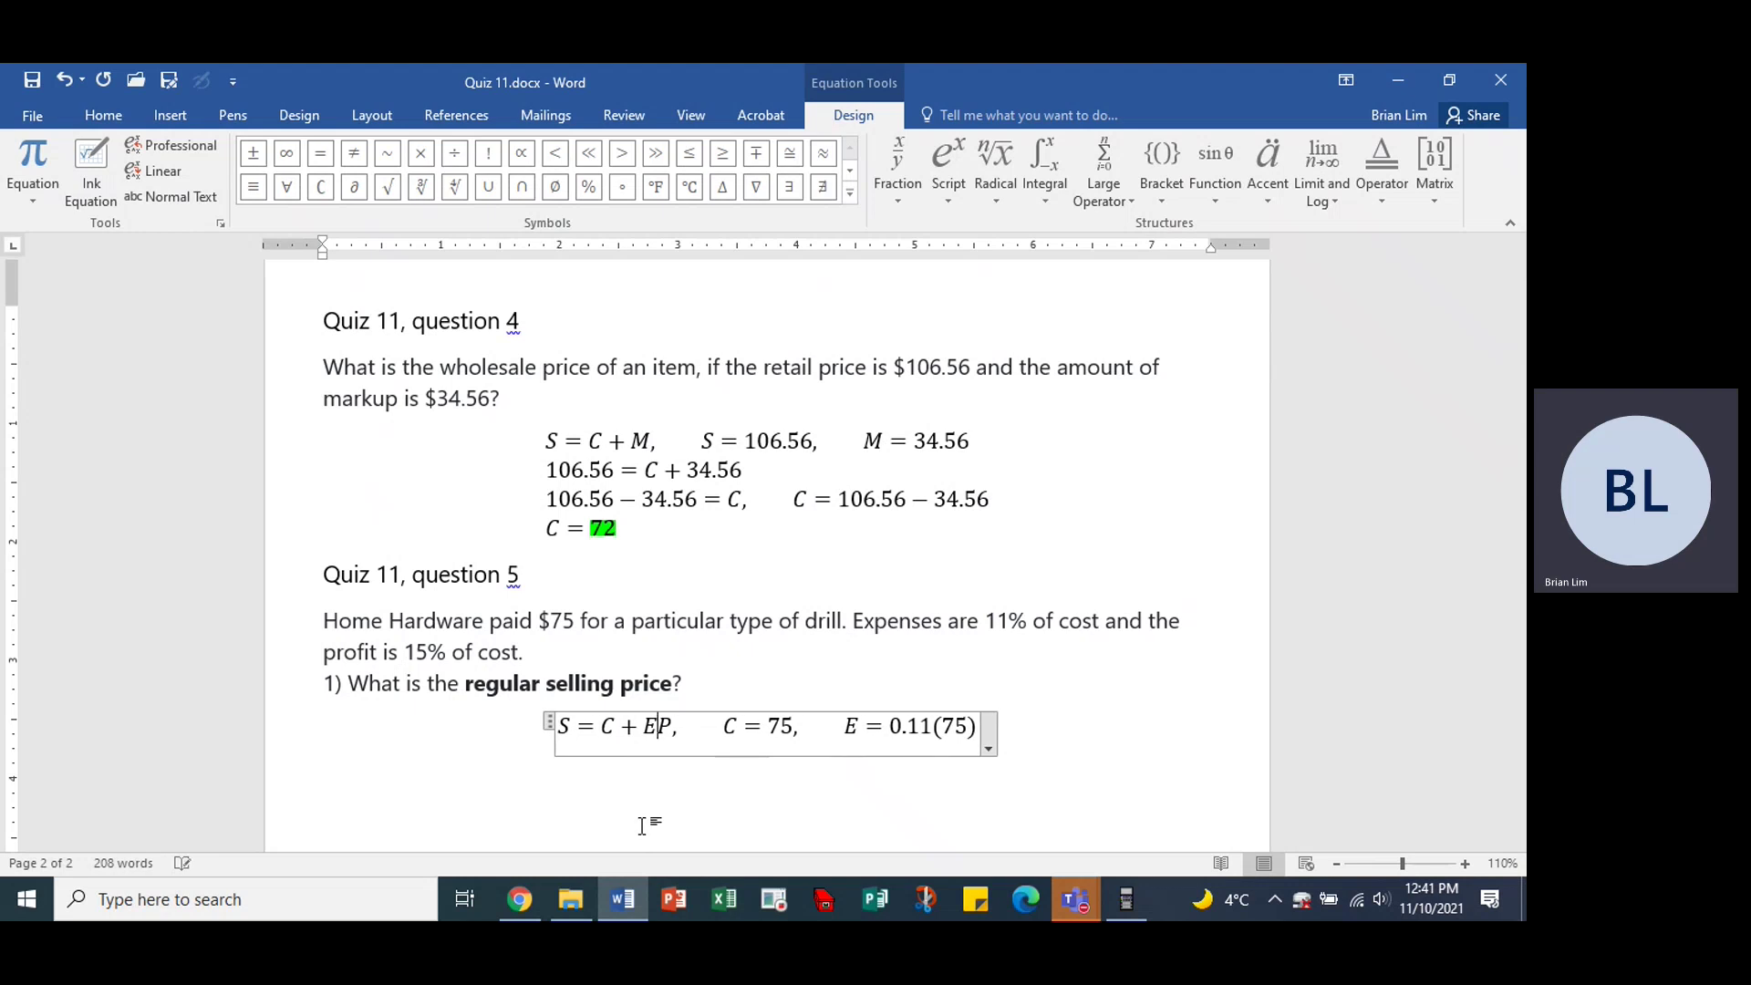
type("+ ")
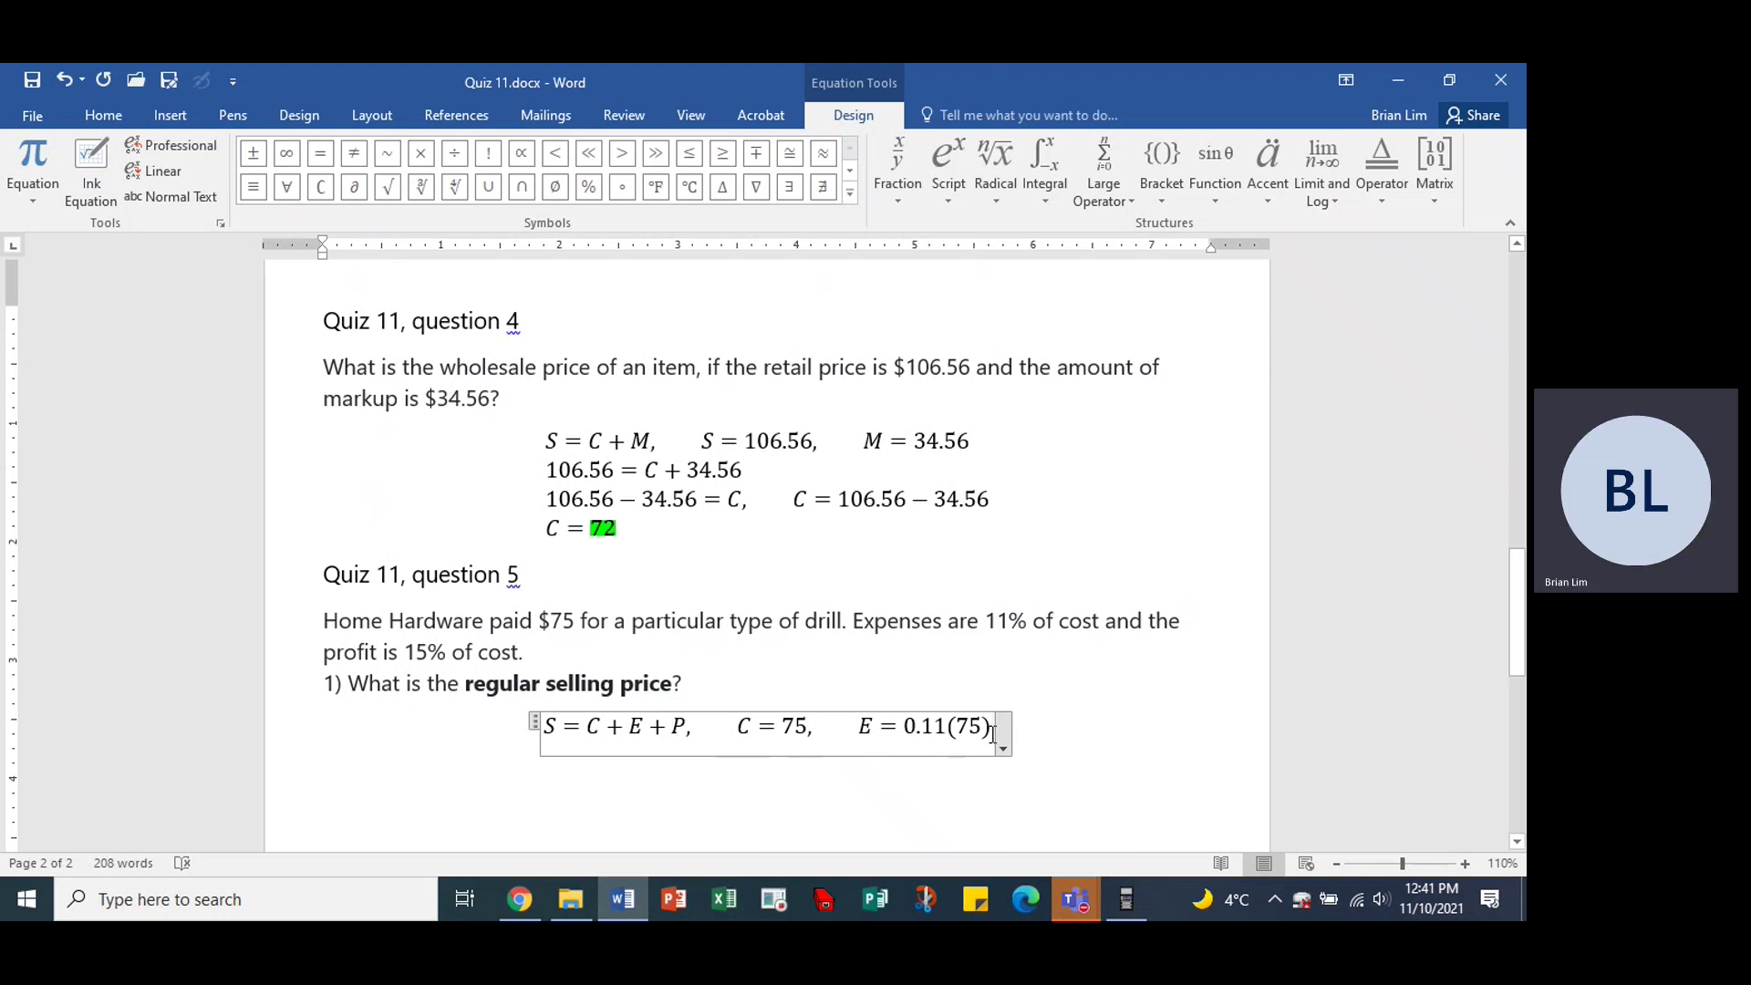
type(",")
type("   P")
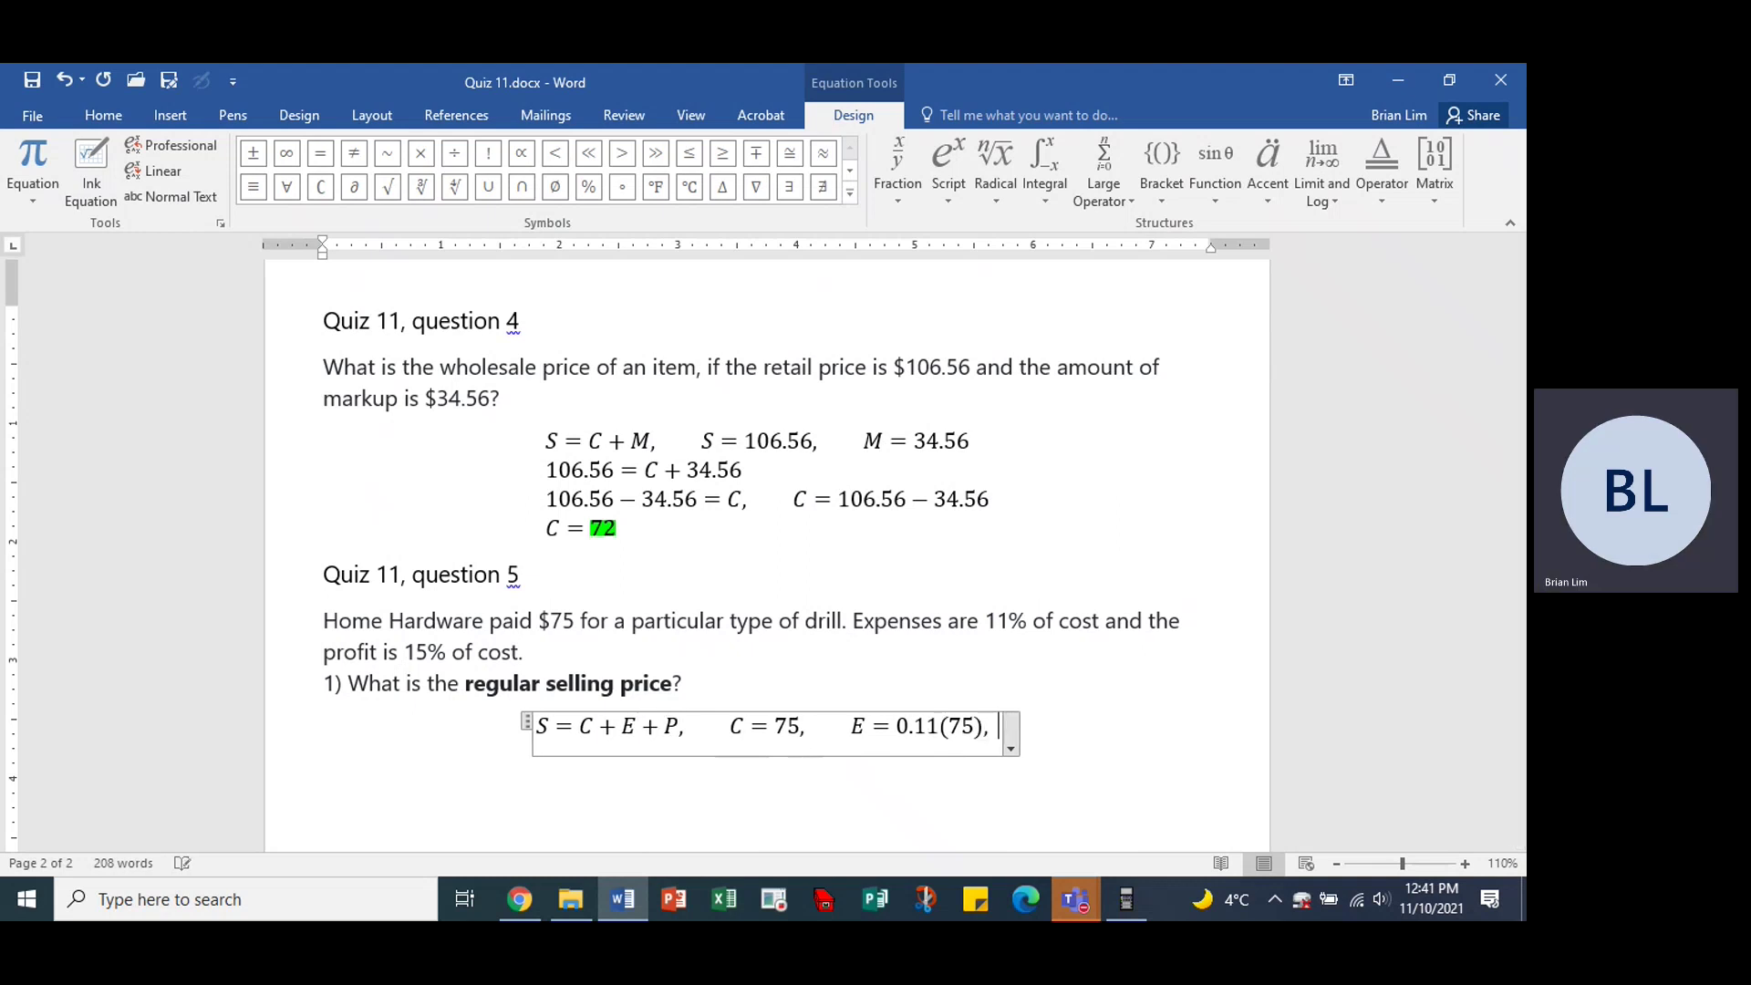
type("=0.15(")
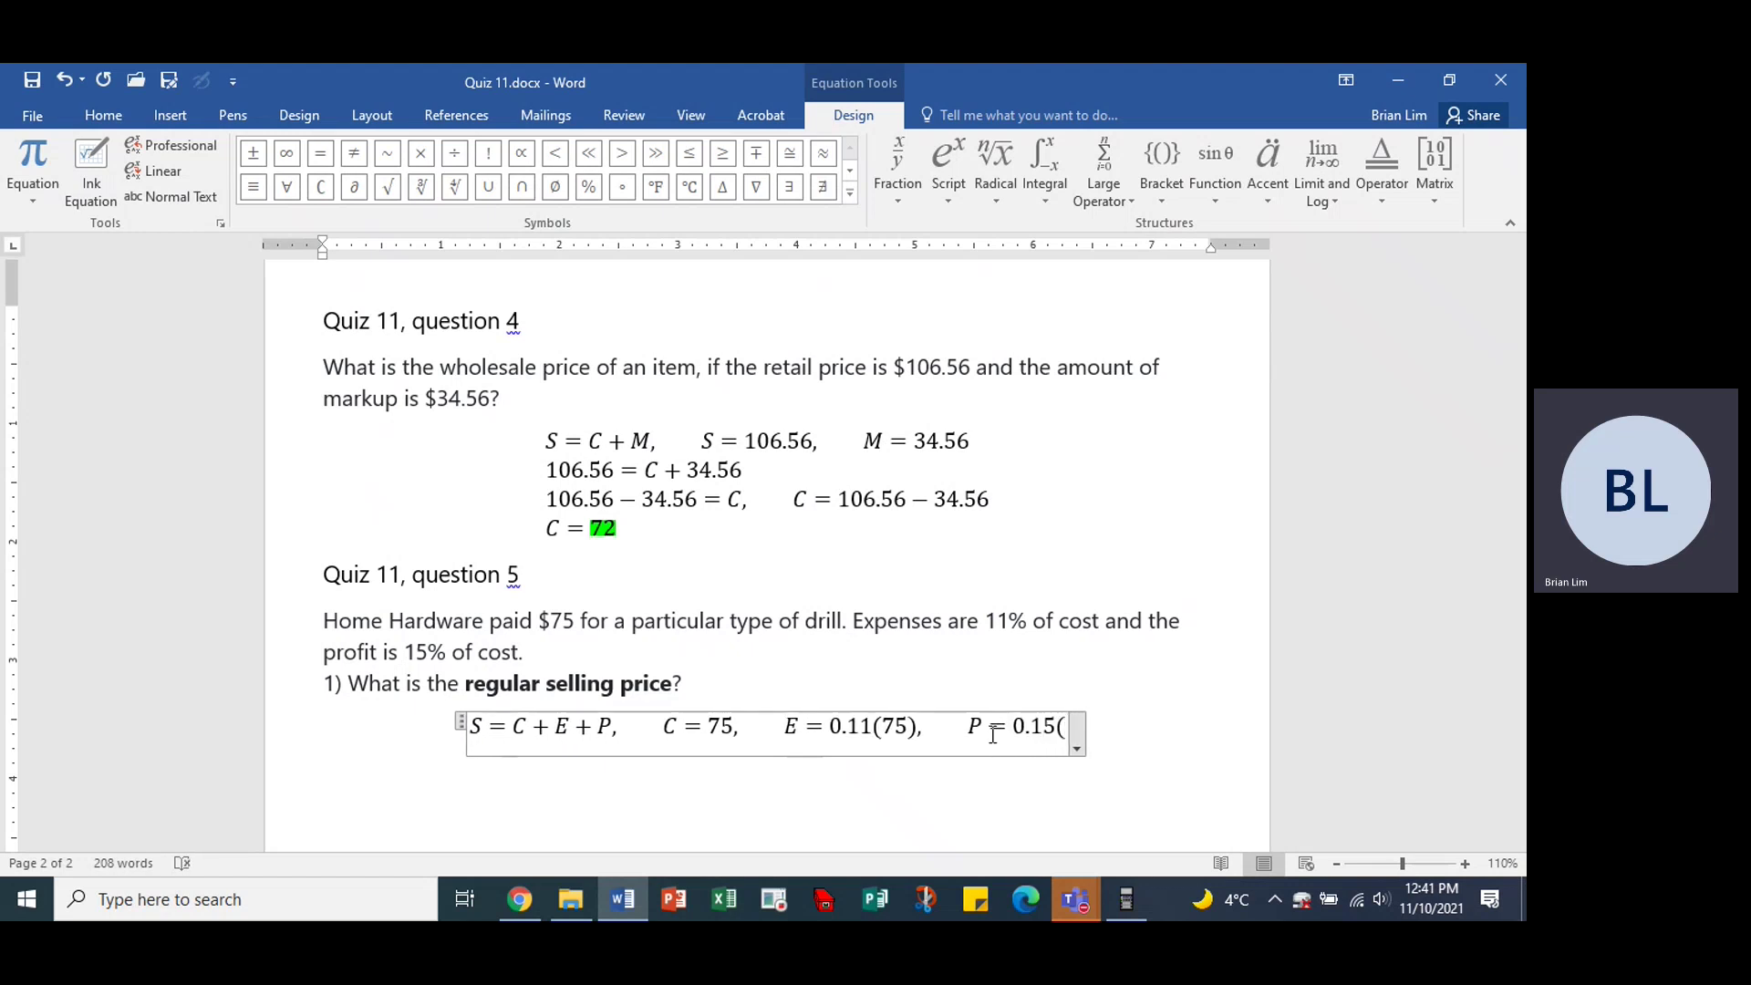
type("45")
key("BackSpace")
key("BackSpace")
type("7")
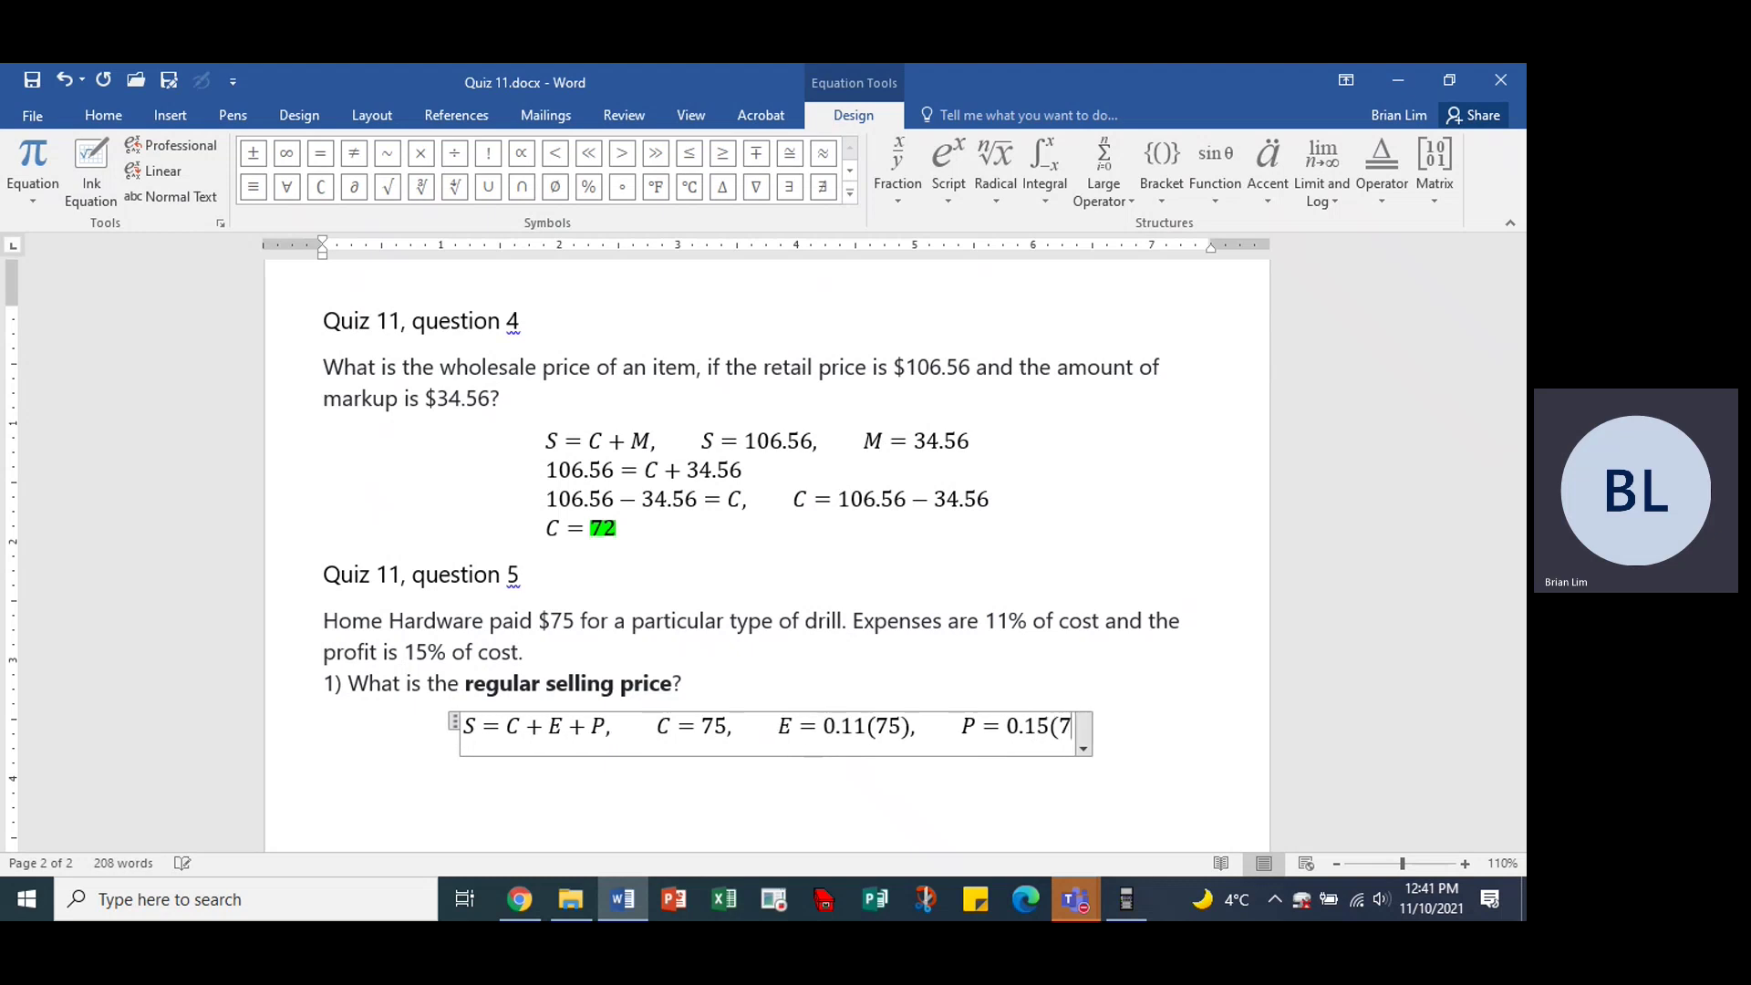
type("5)")
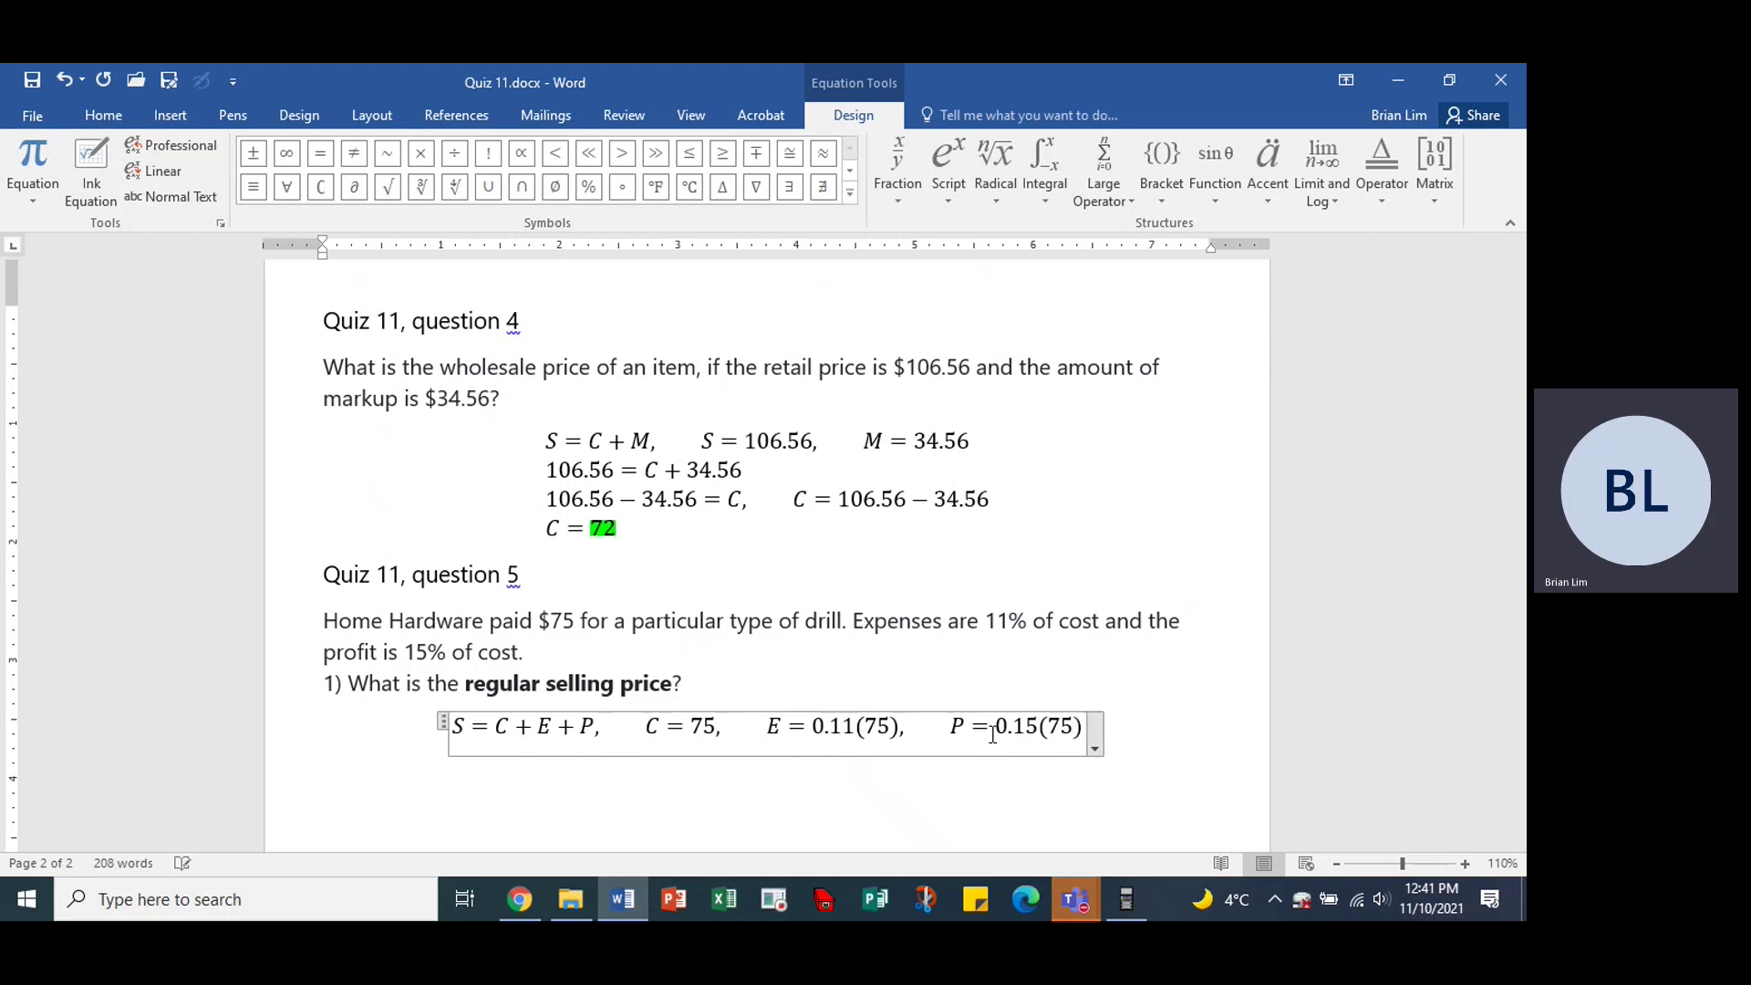
key("Return")
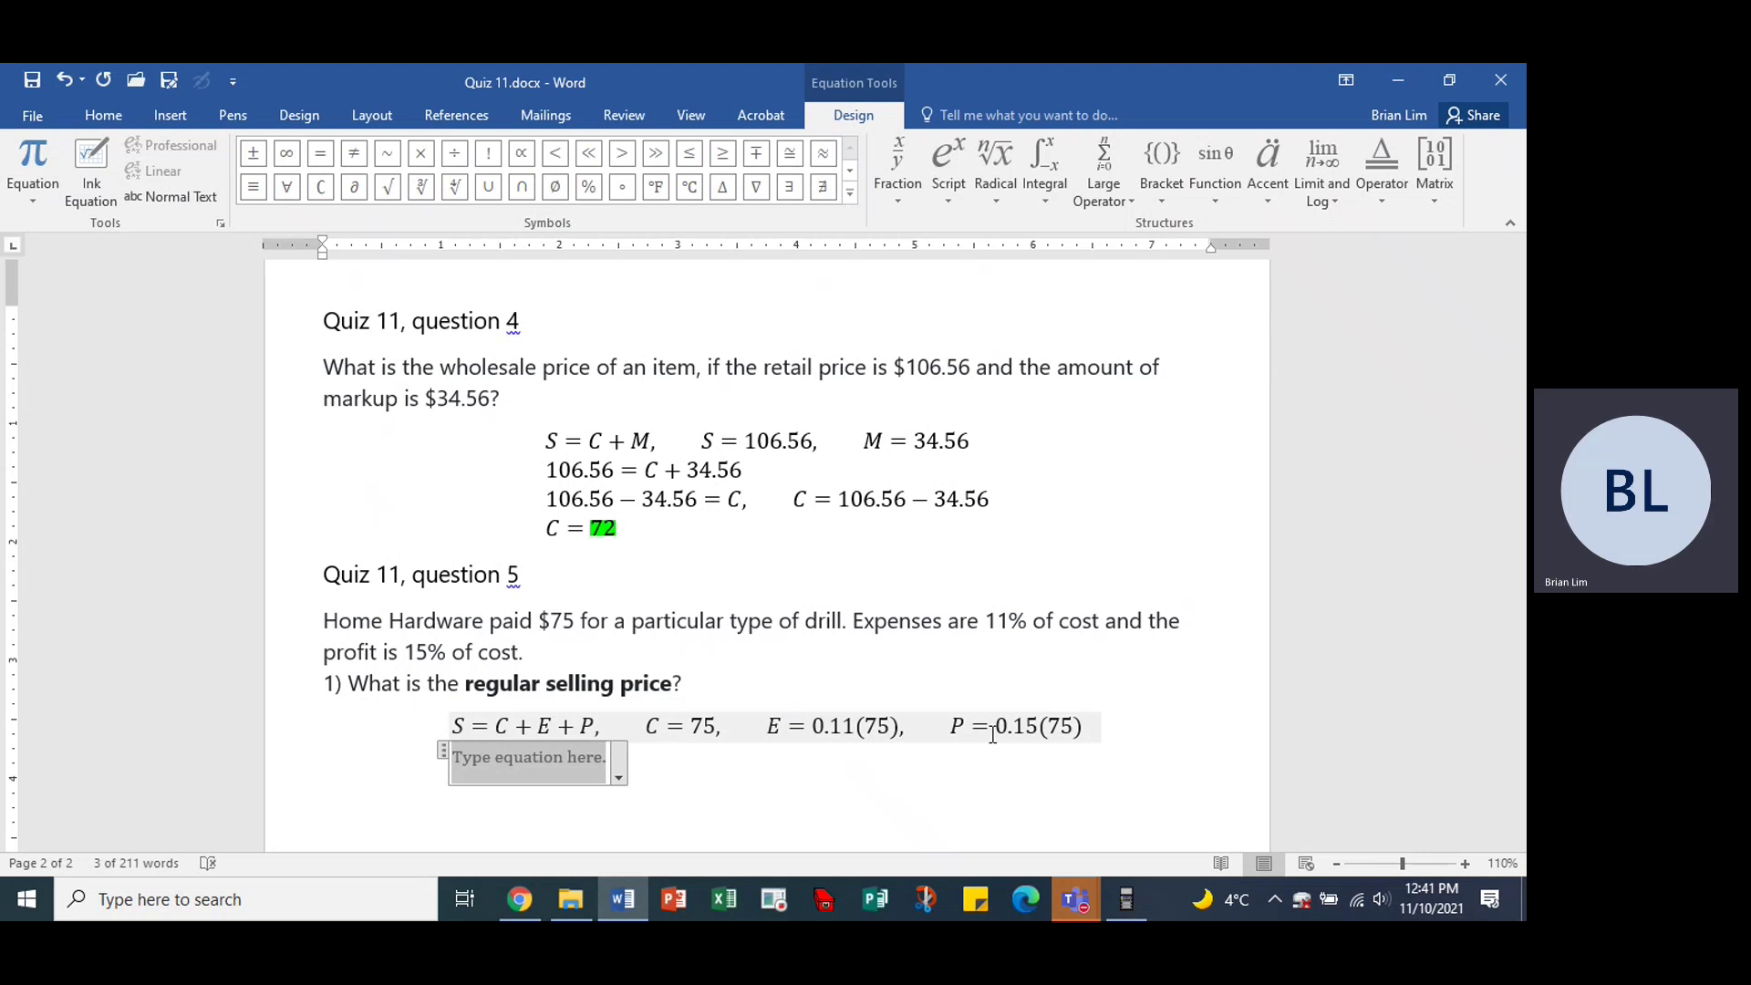
Write the substitution equation S = 75 + 0.11(75) + 0.15(75) below the formula line.
type("S")
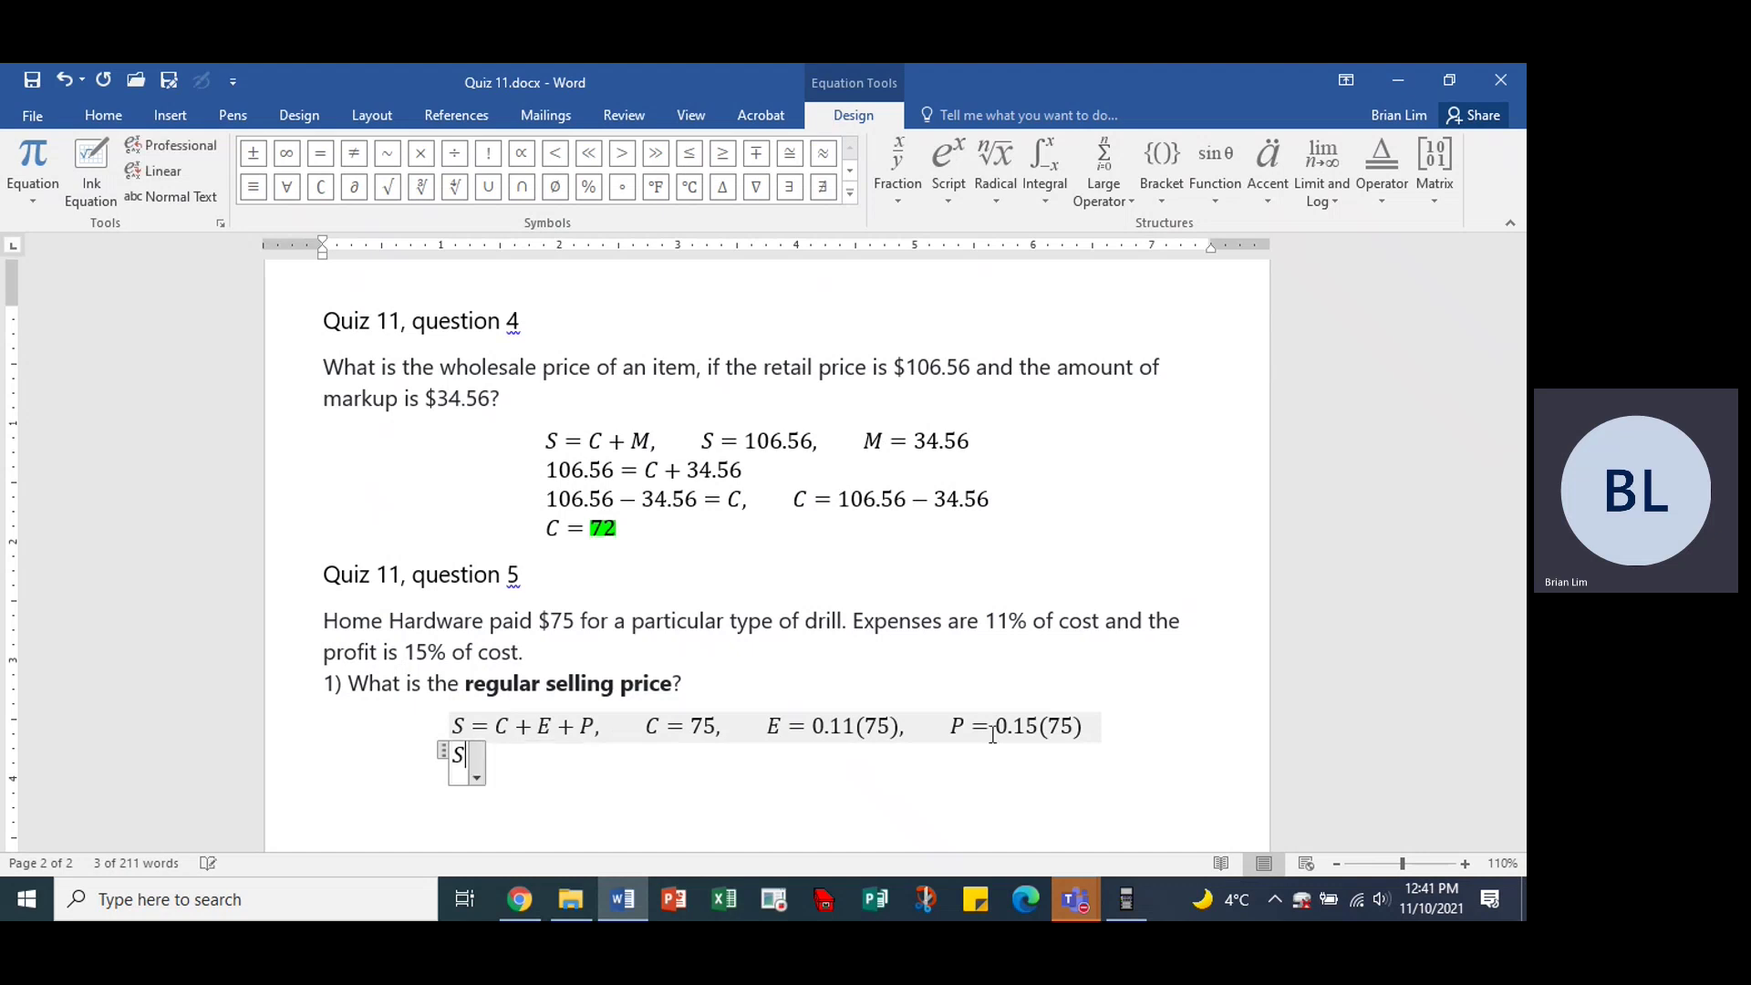
type(" + C")
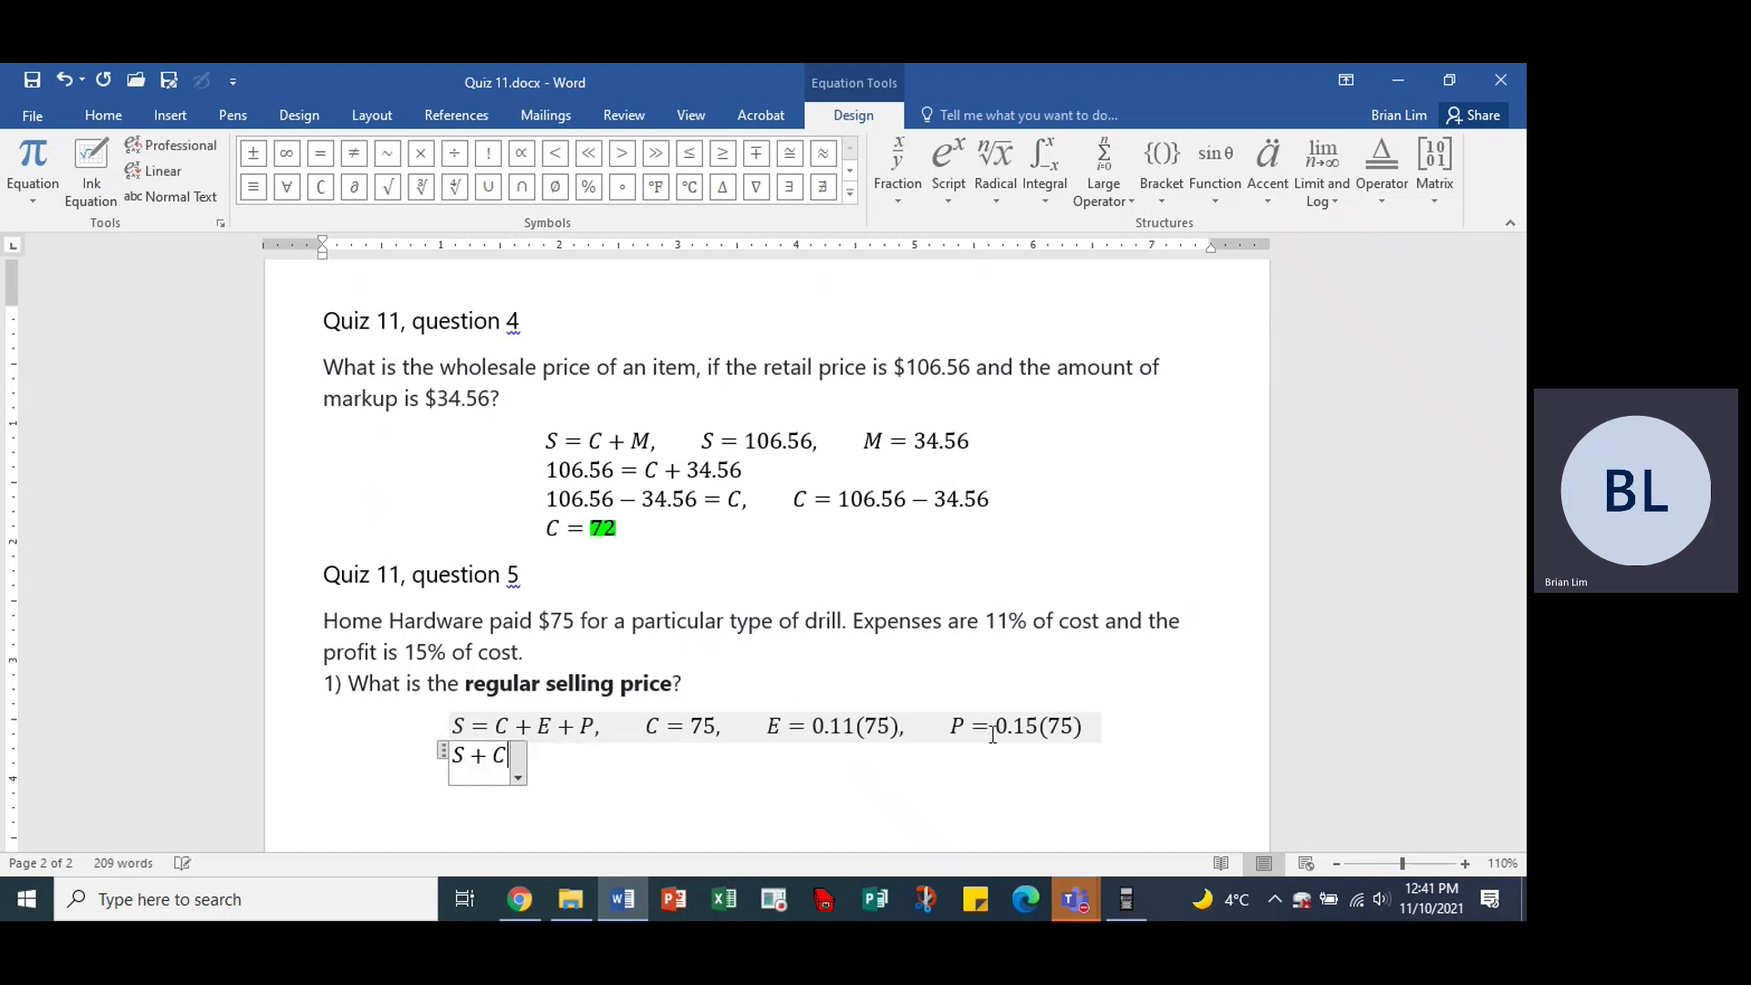
key("BackSpace")
key("BackSpace")
type("=")
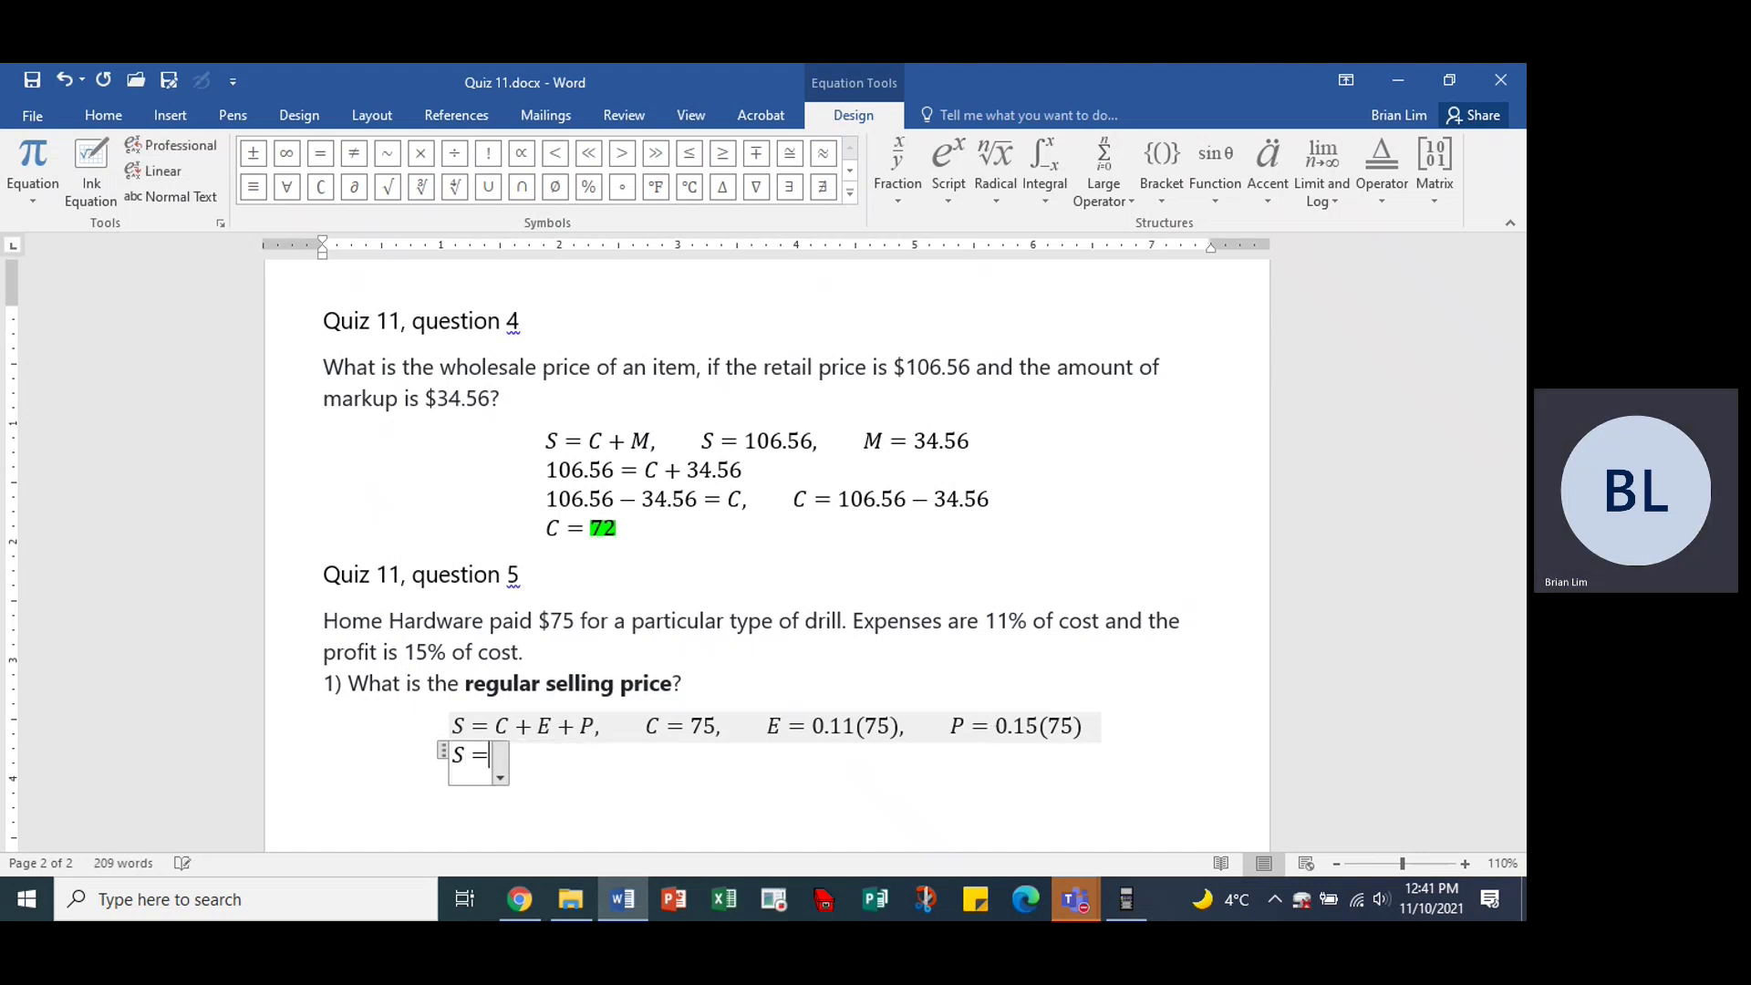
type(" C +")
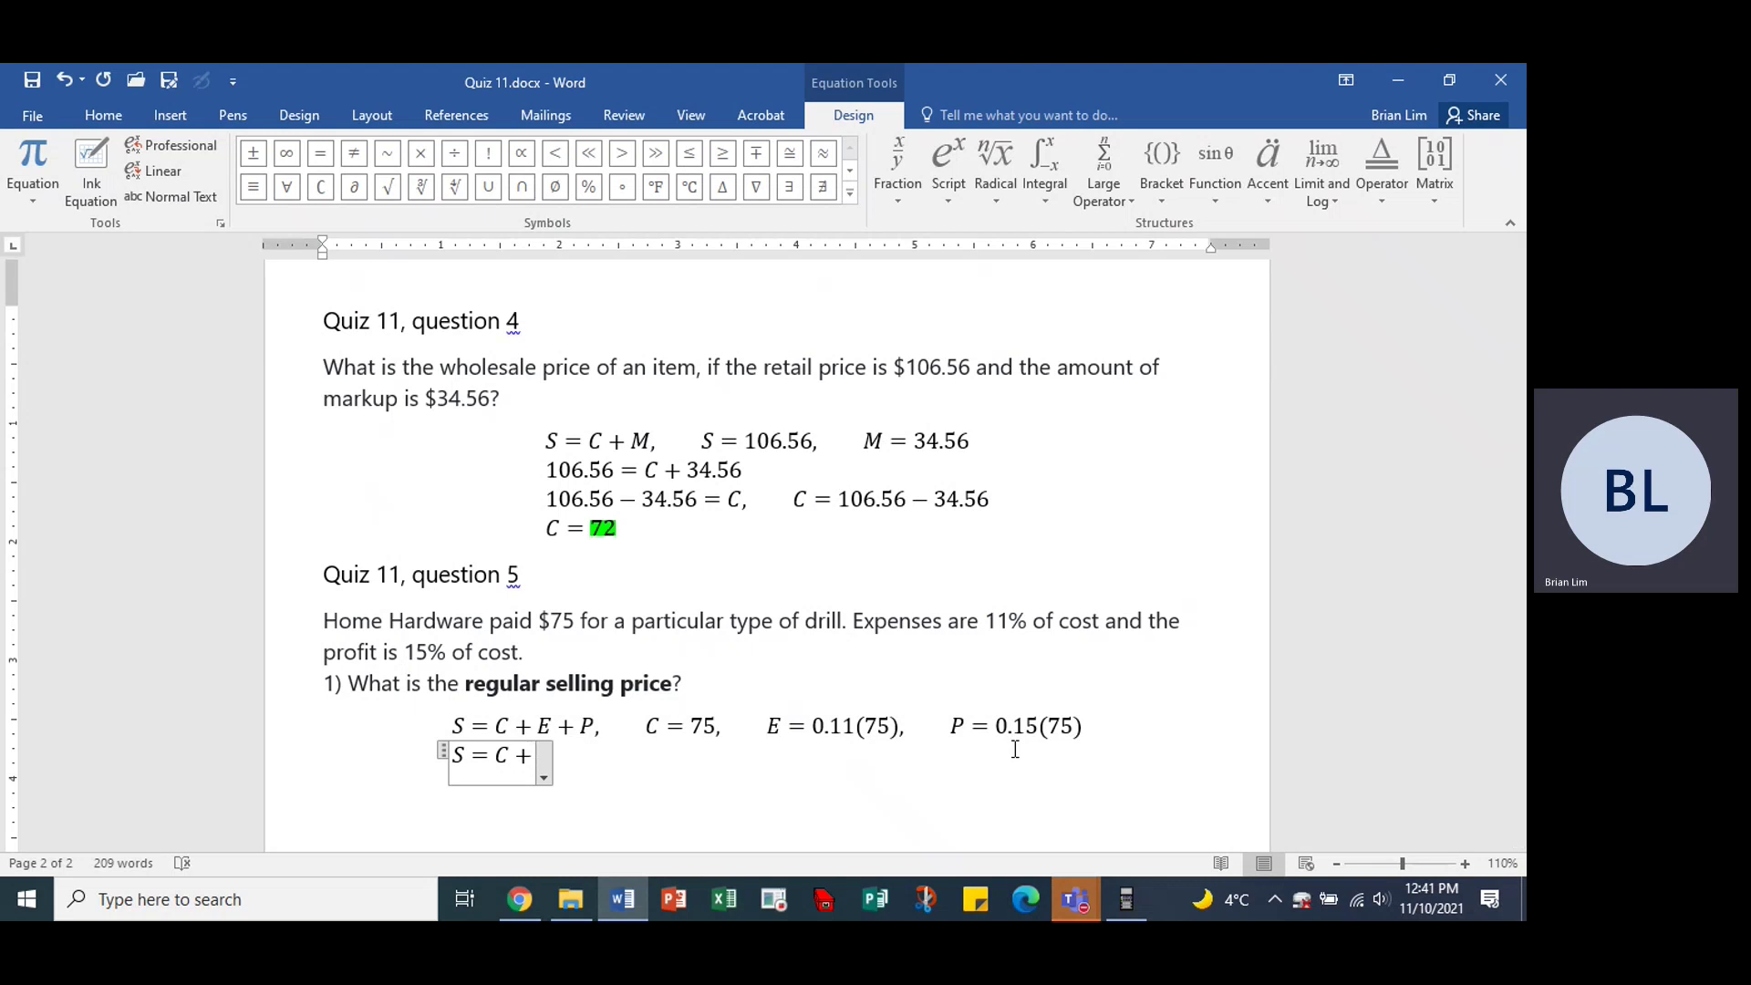
key("BackSpace")
key("BackSpace")
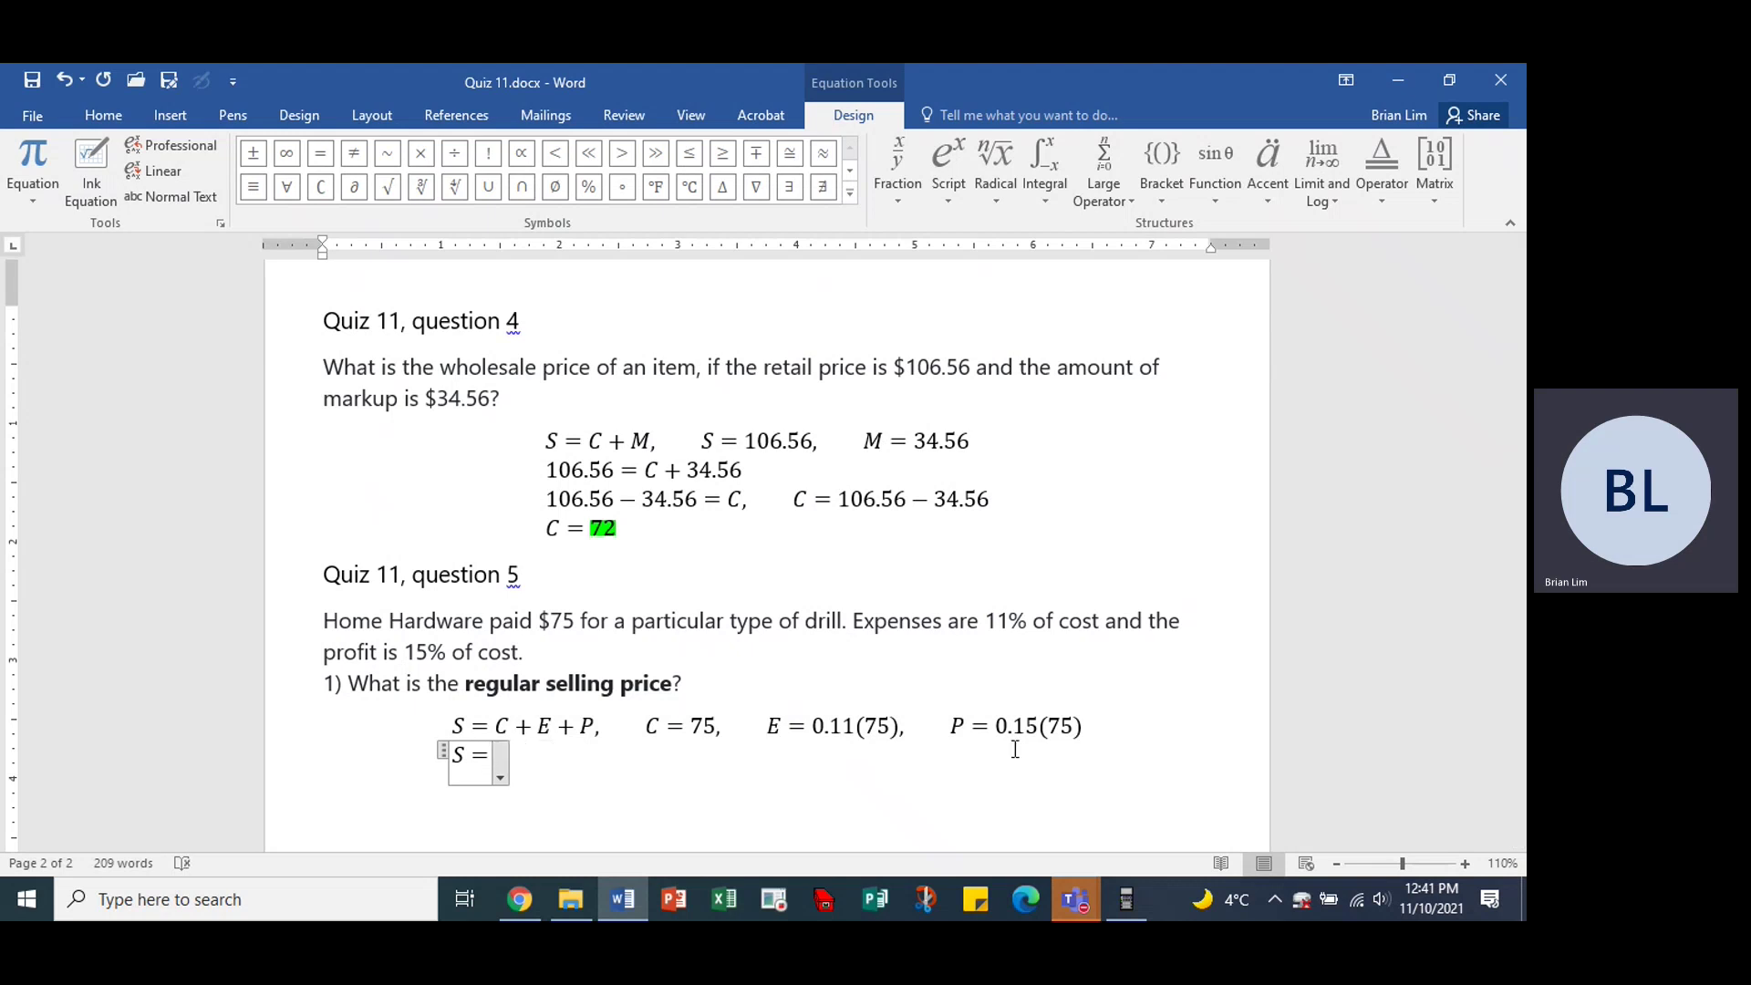
type("75 ")
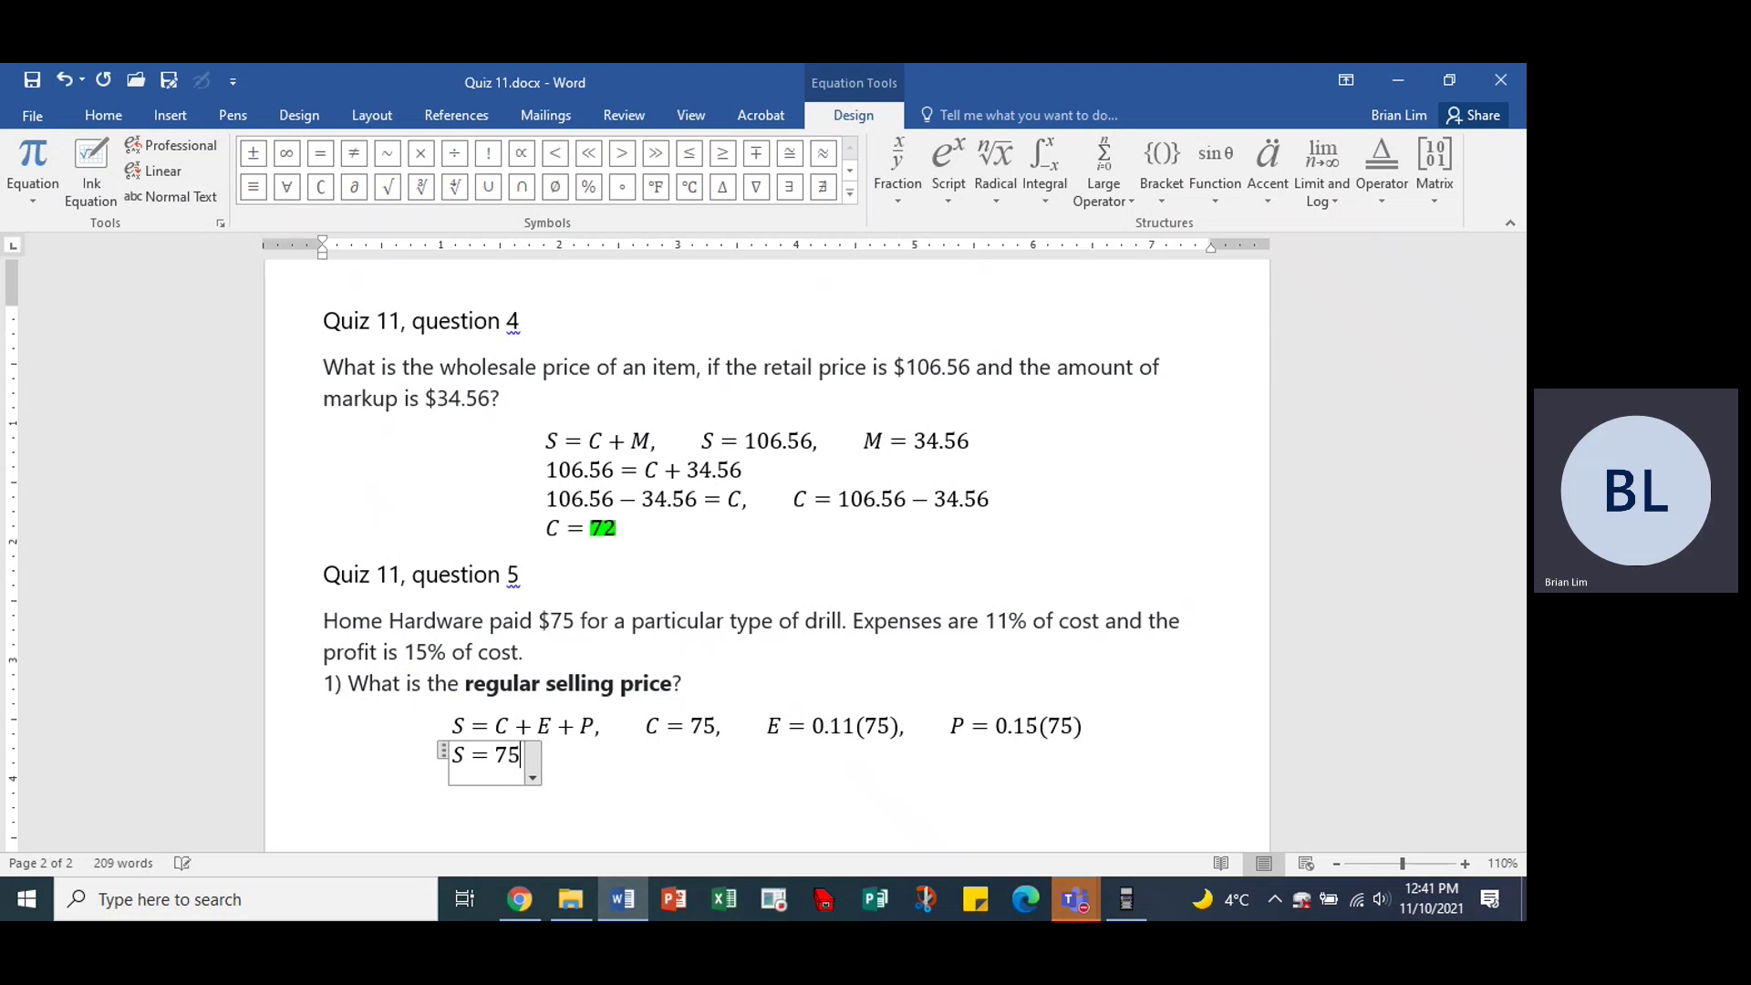
type("+ ")
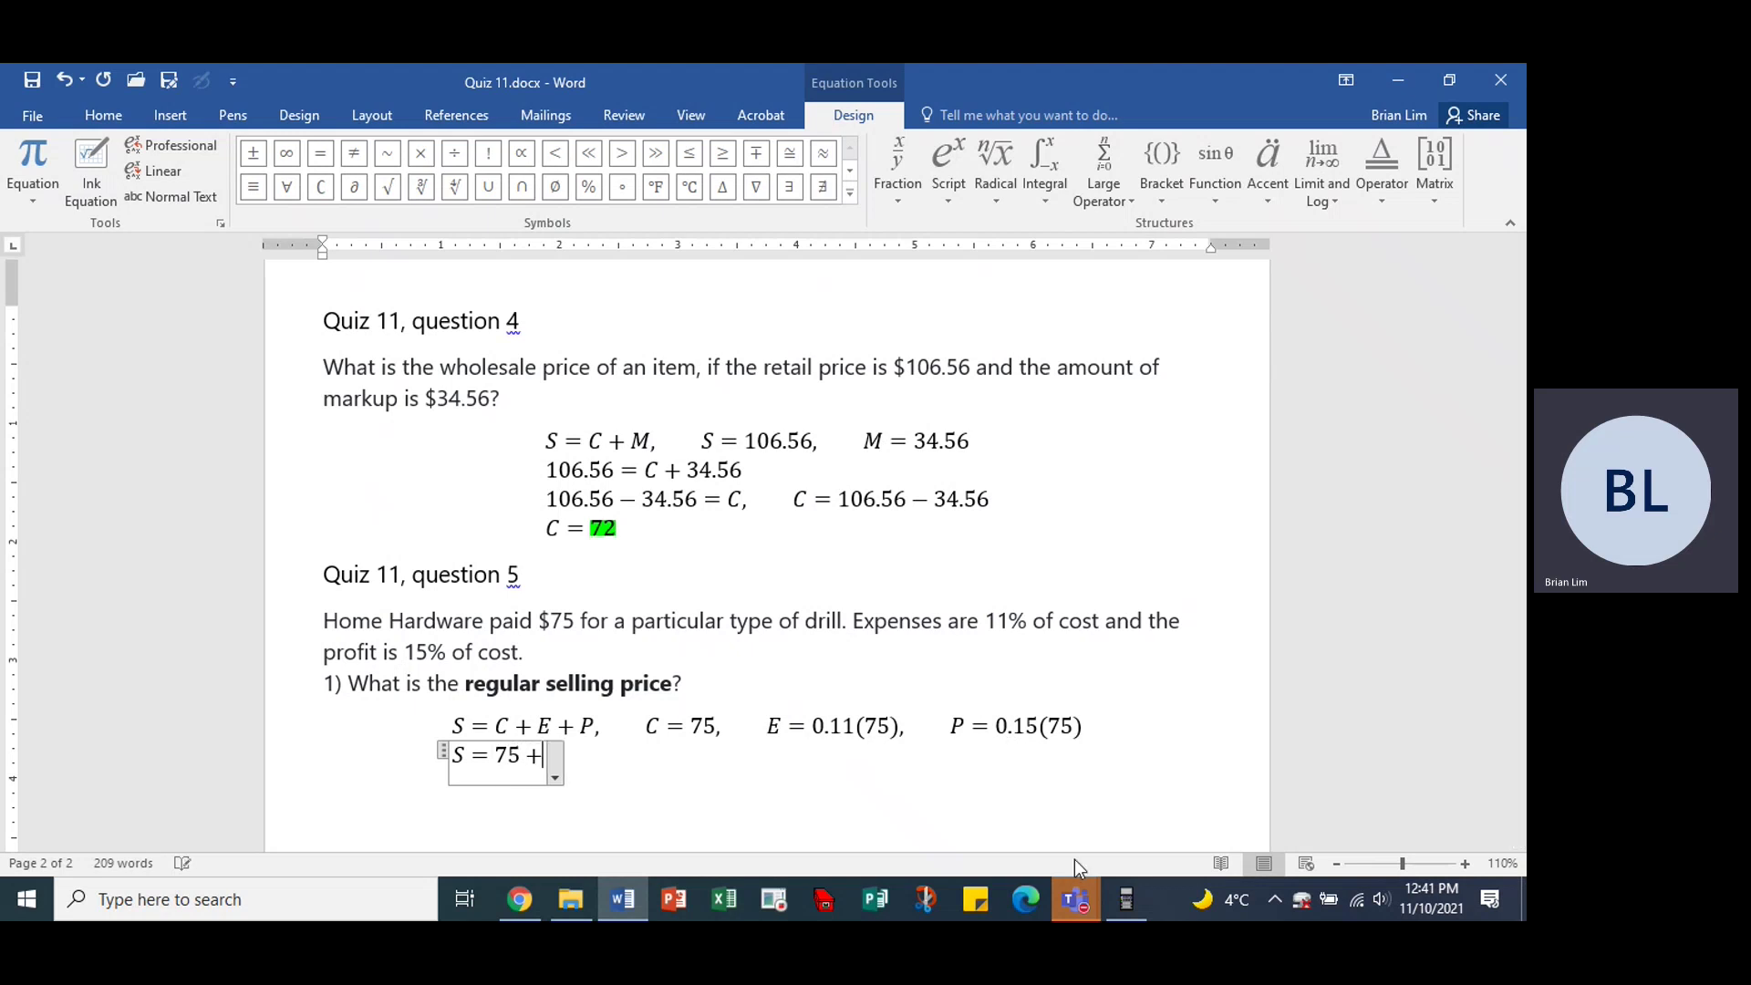
type("0.1")
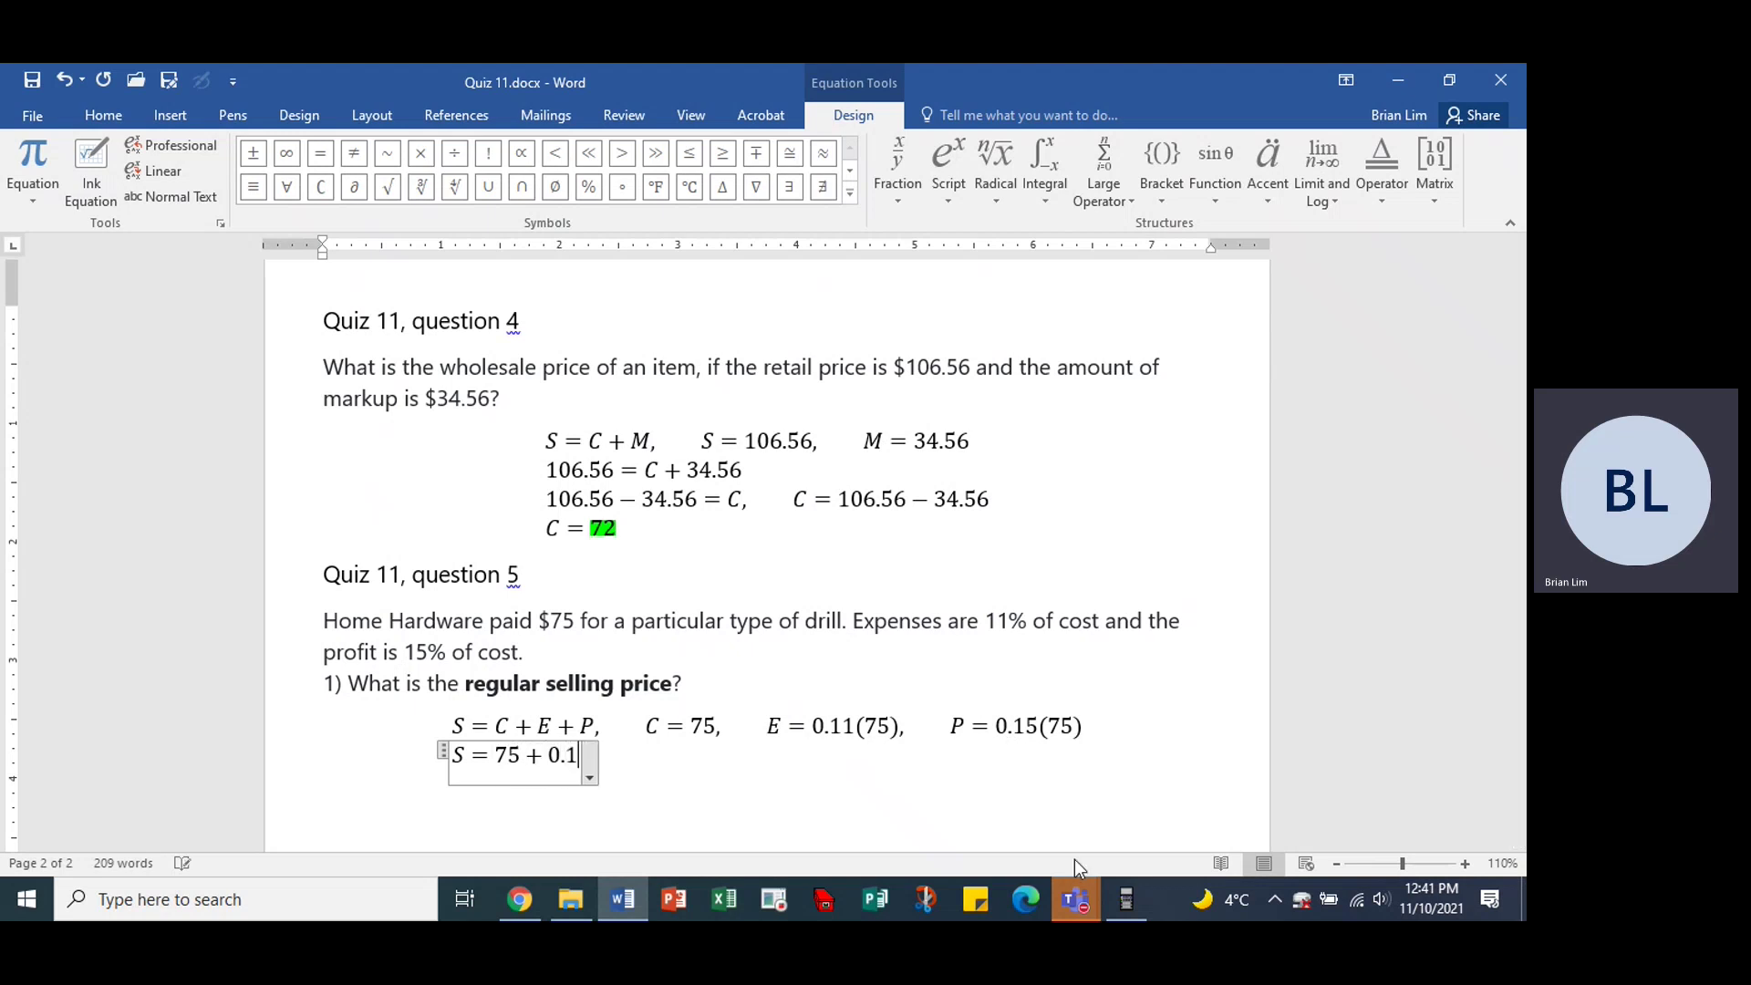
type("1(75")
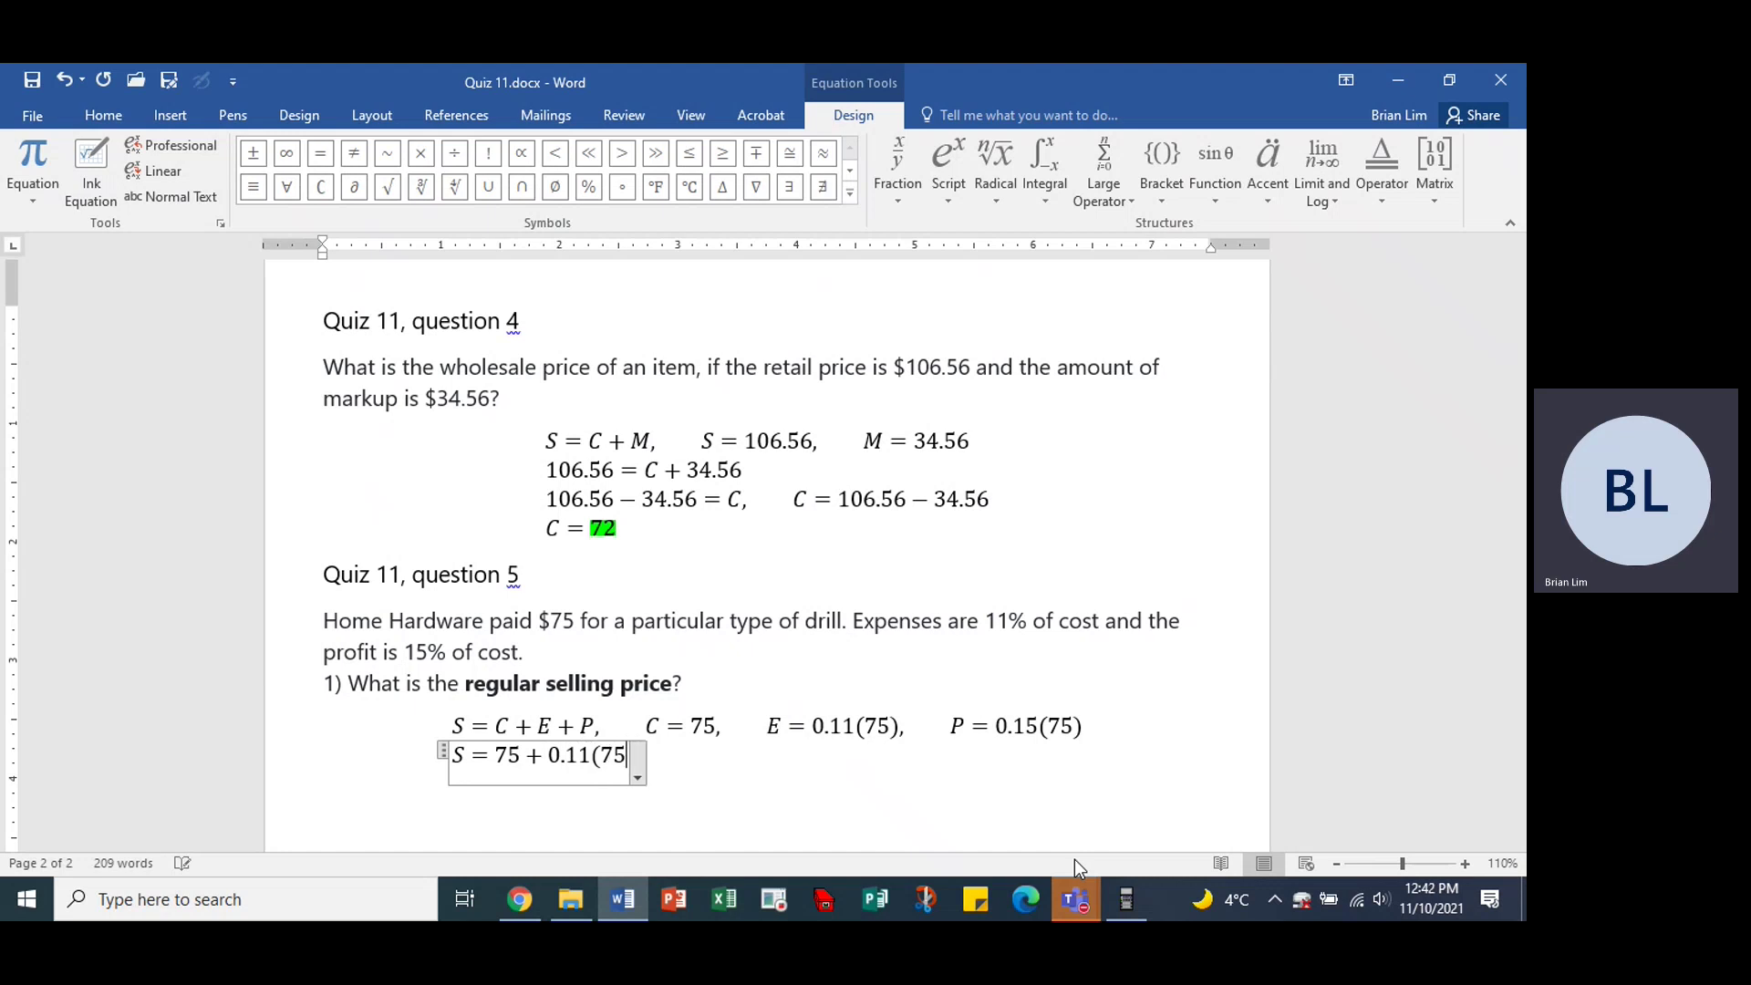
type(") +")
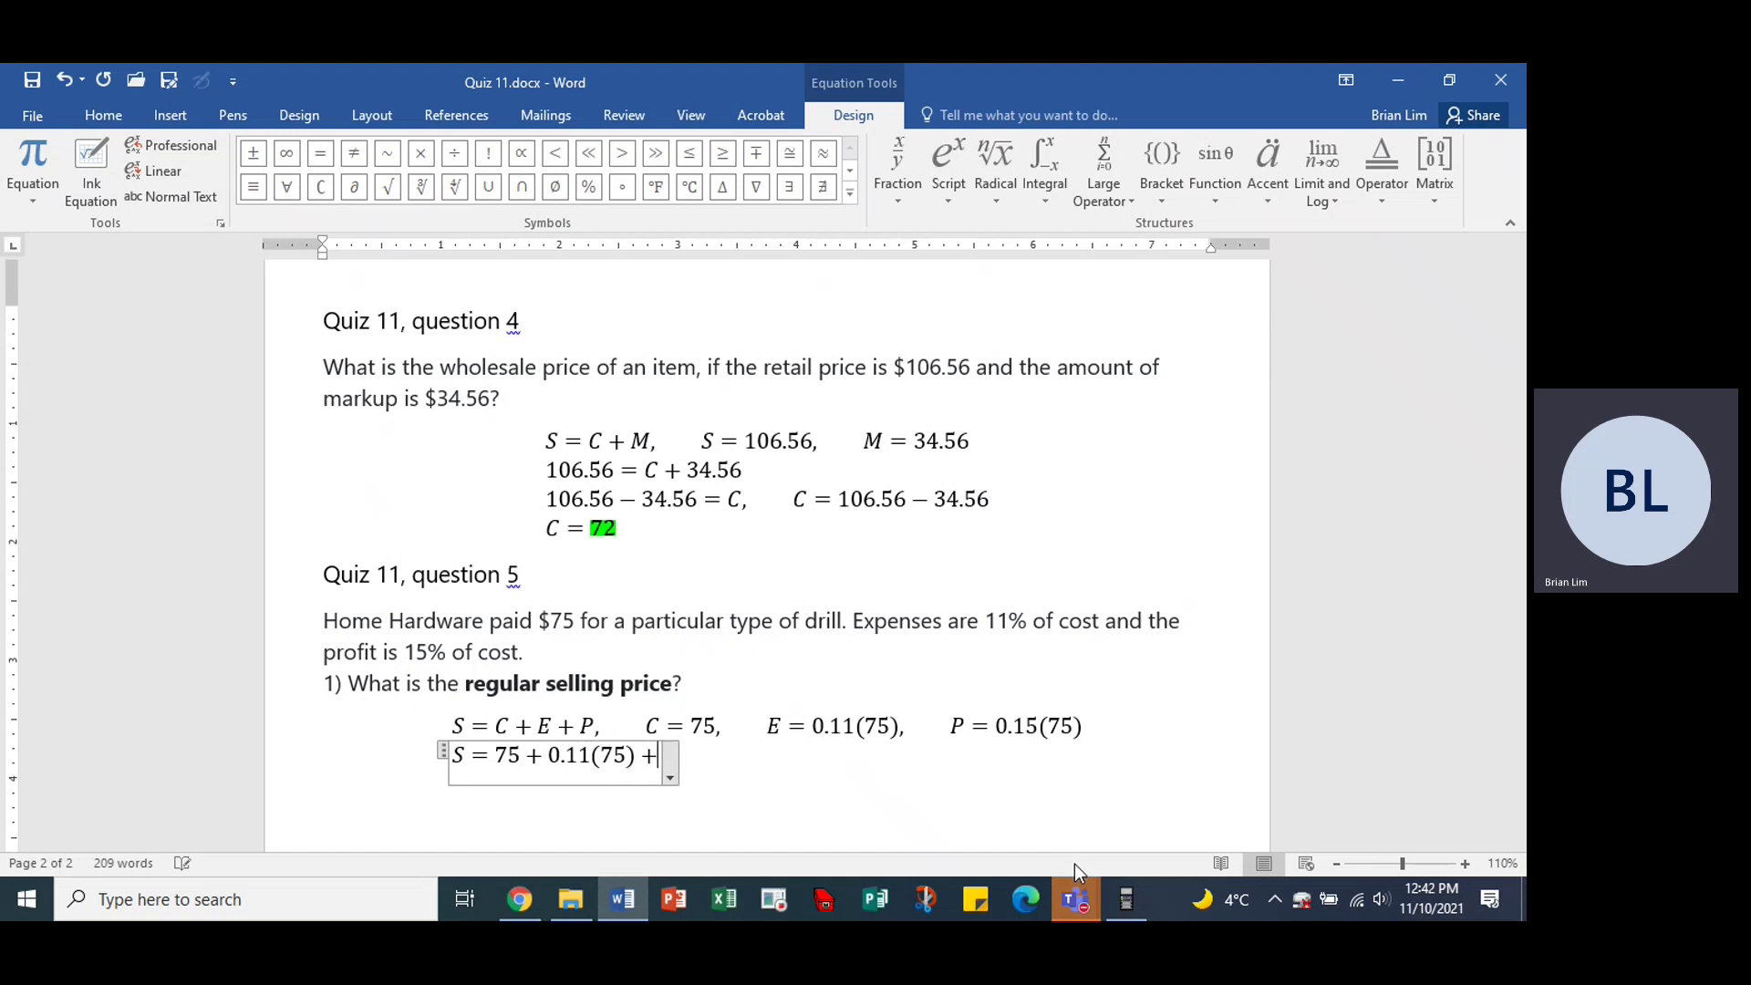
type(" 0.")
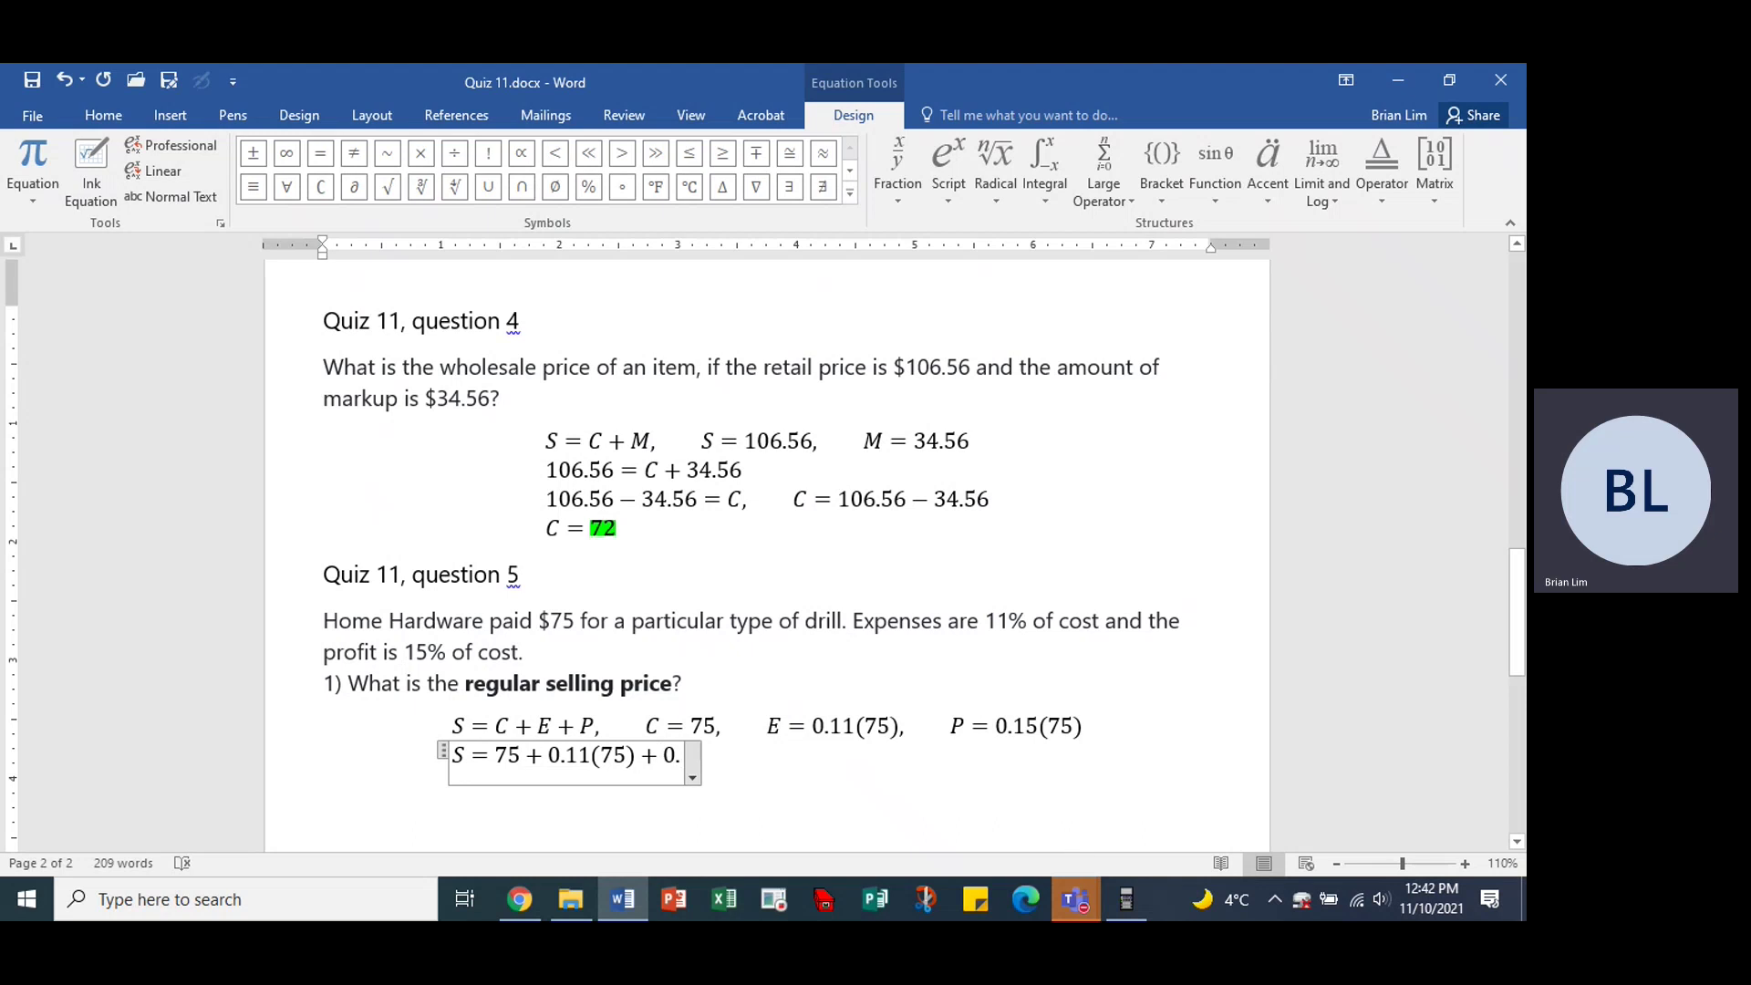
type("15(75)")
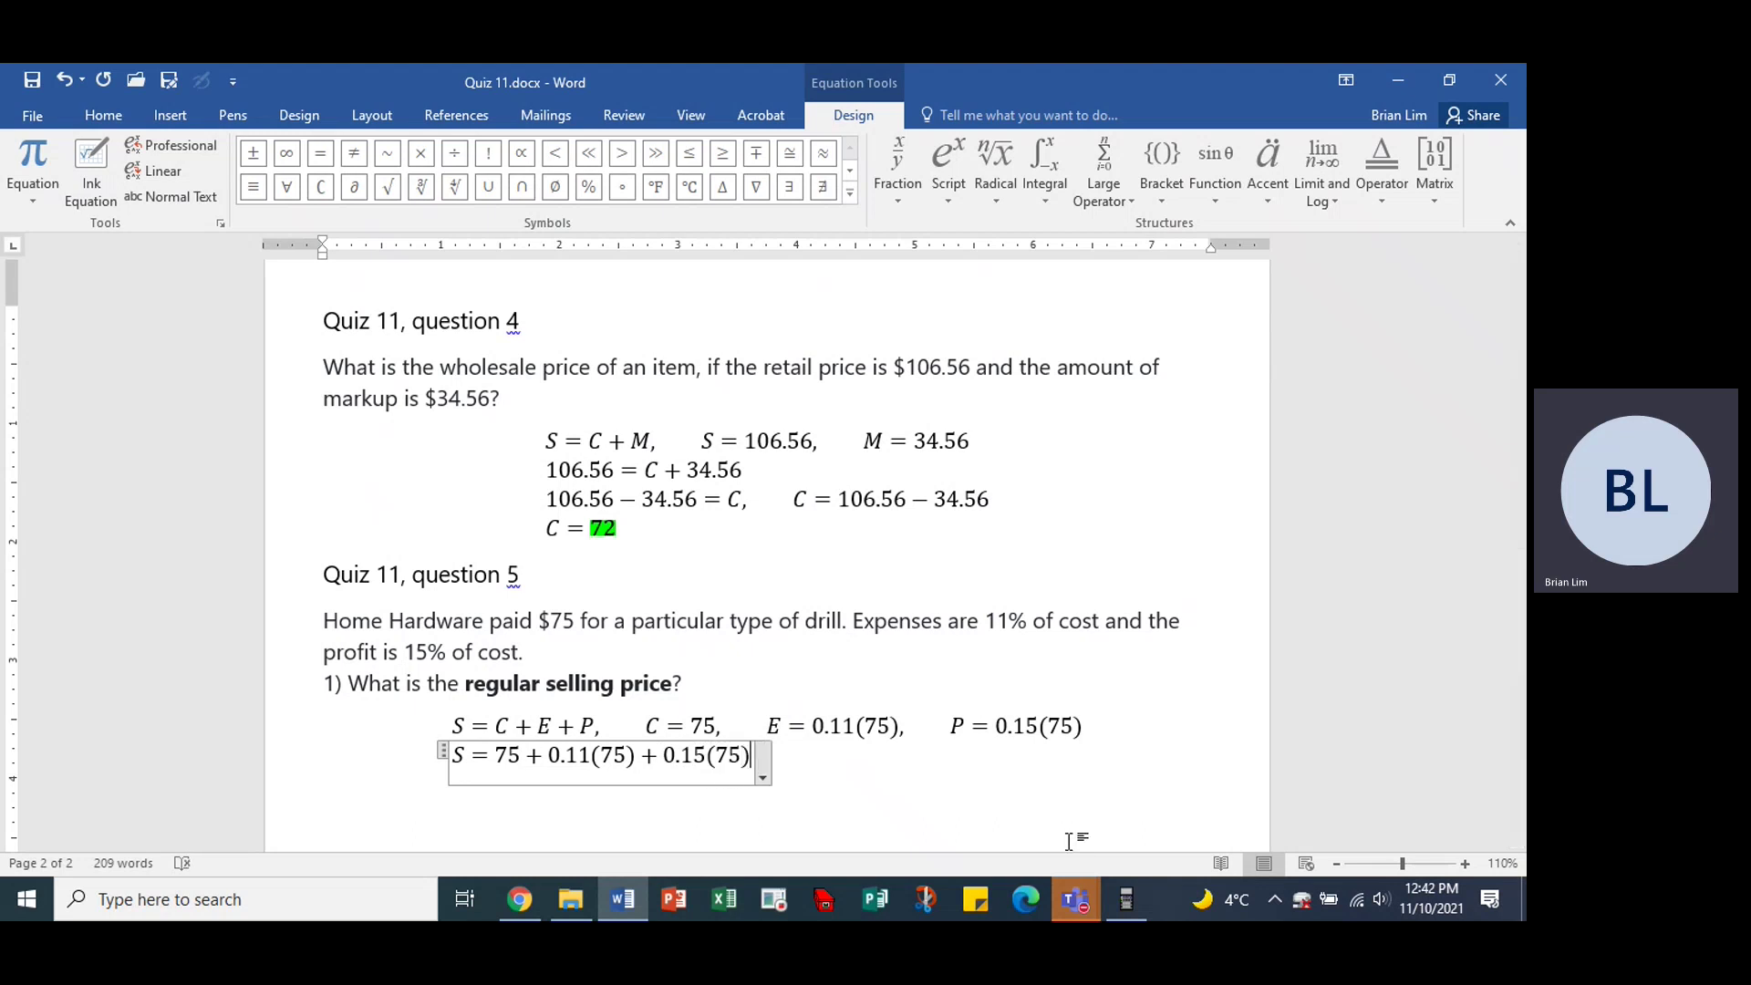
key("Return")
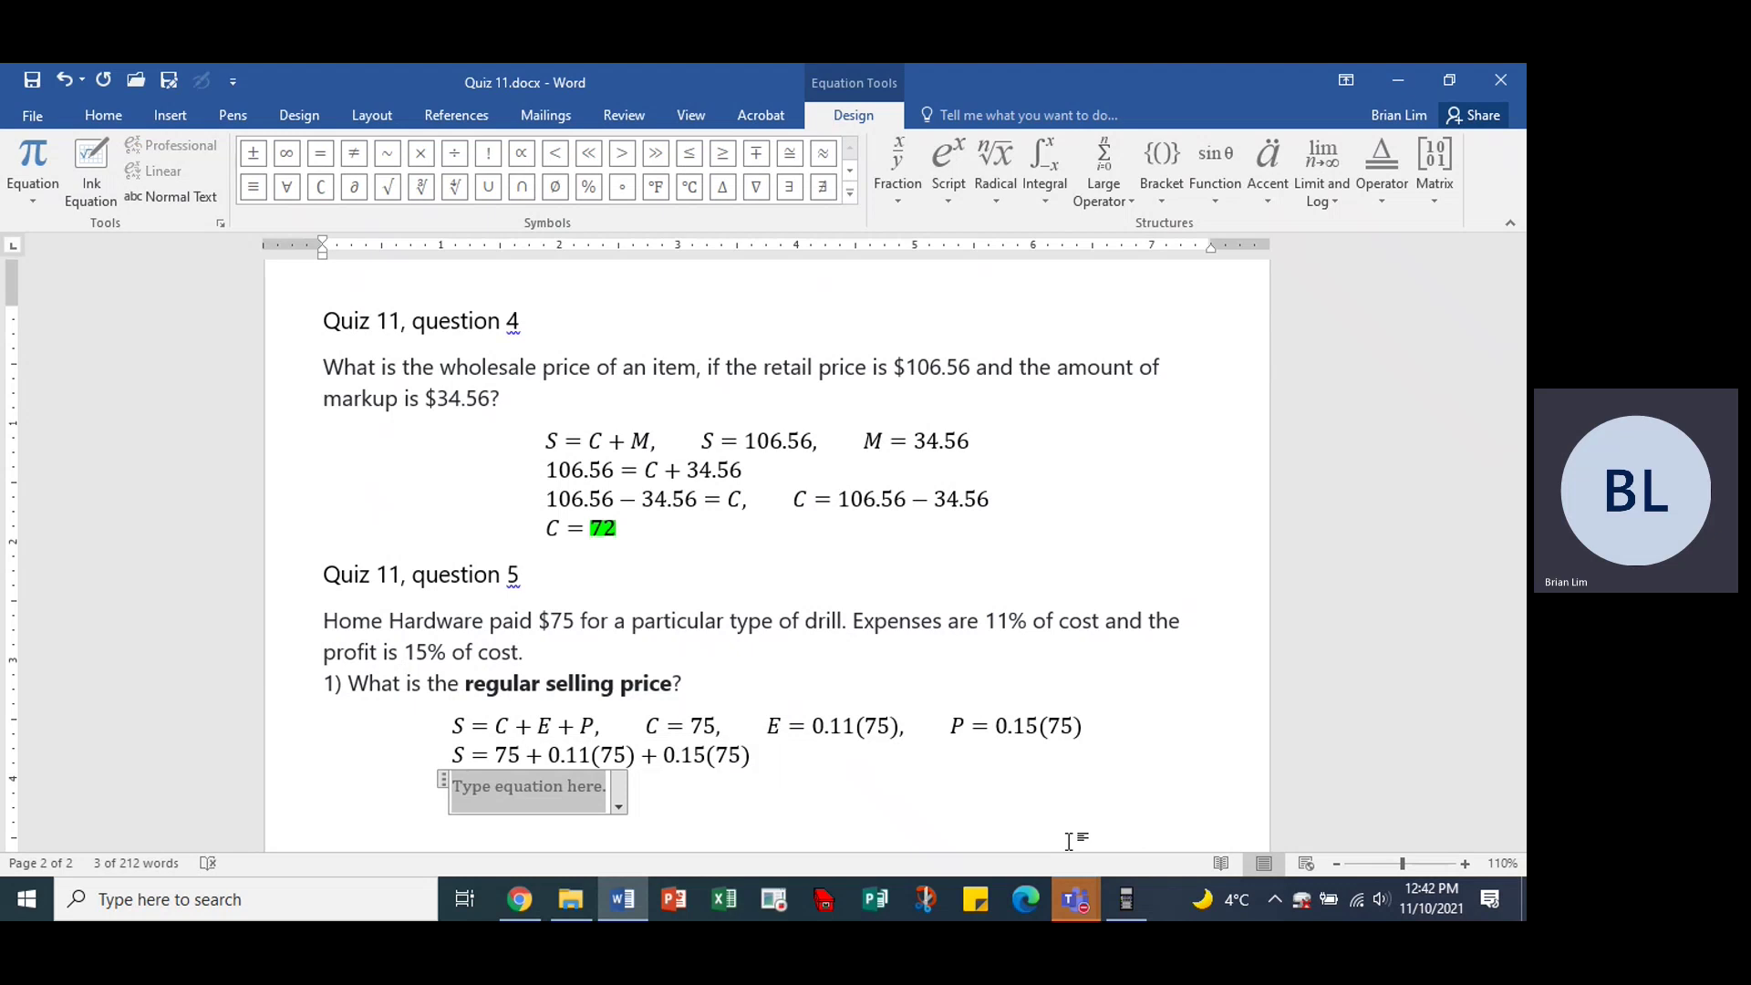
Compute 0.11 × 75 = 8.25 on the calculator and write S = 75 + 8.25 +.
type("S")
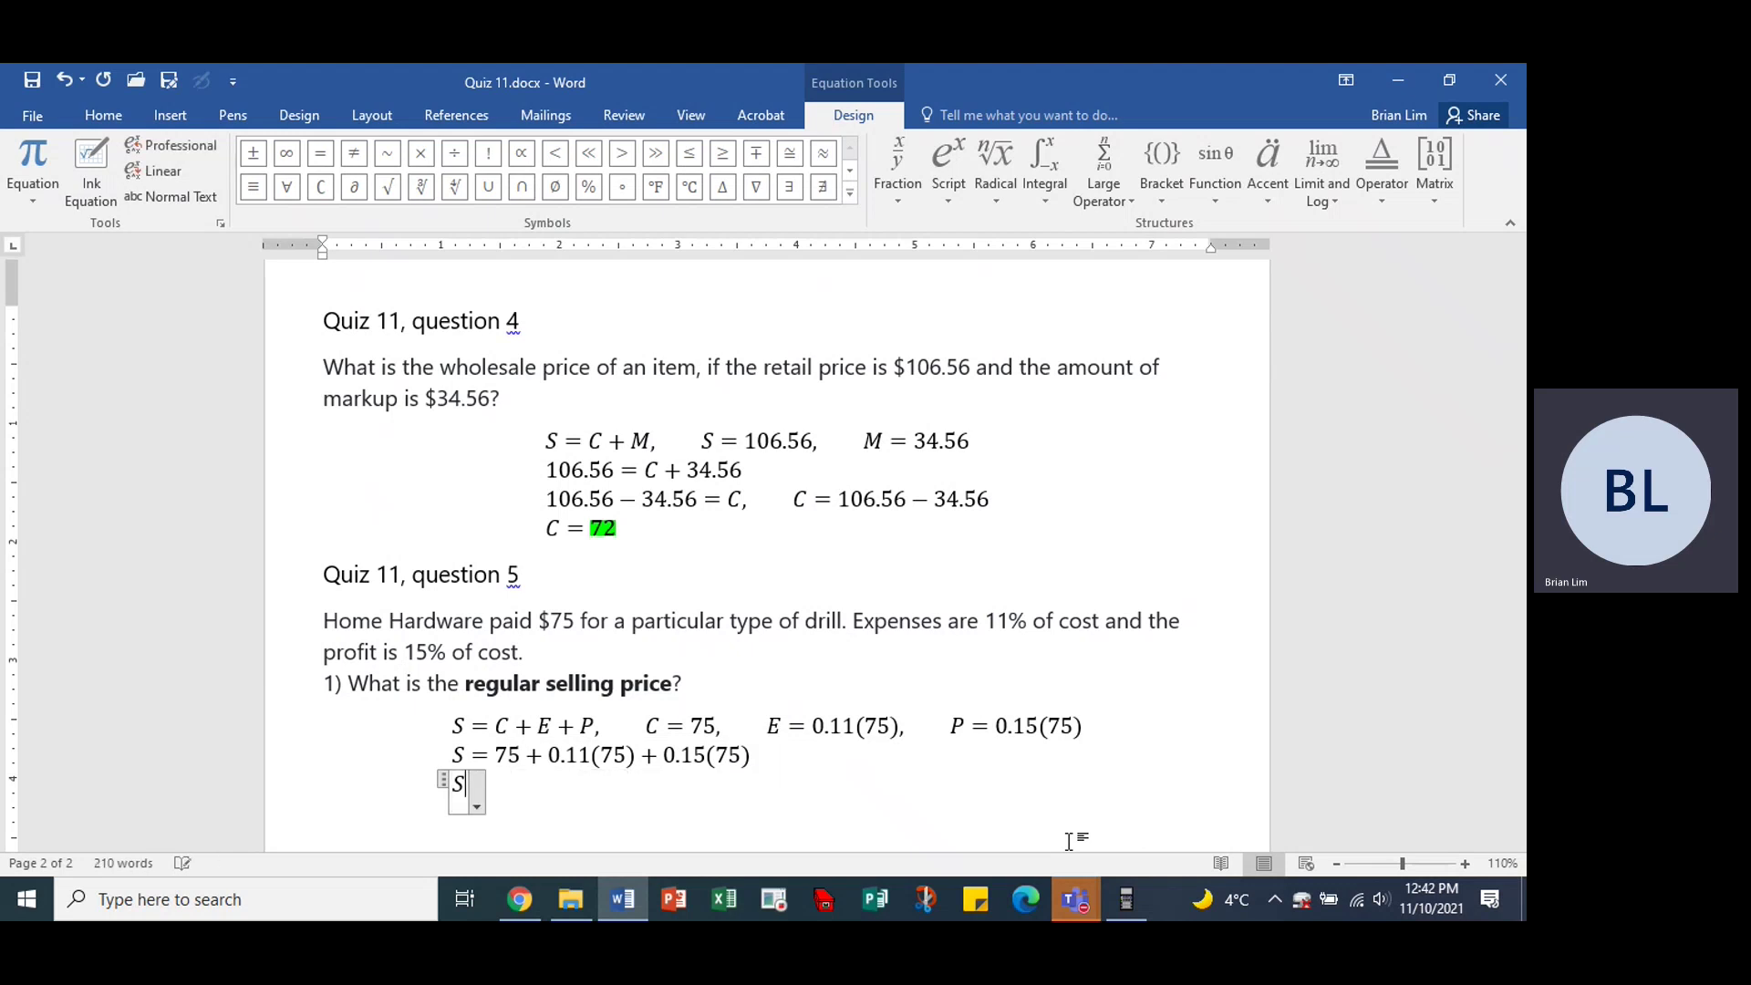
type(" = 75 +")
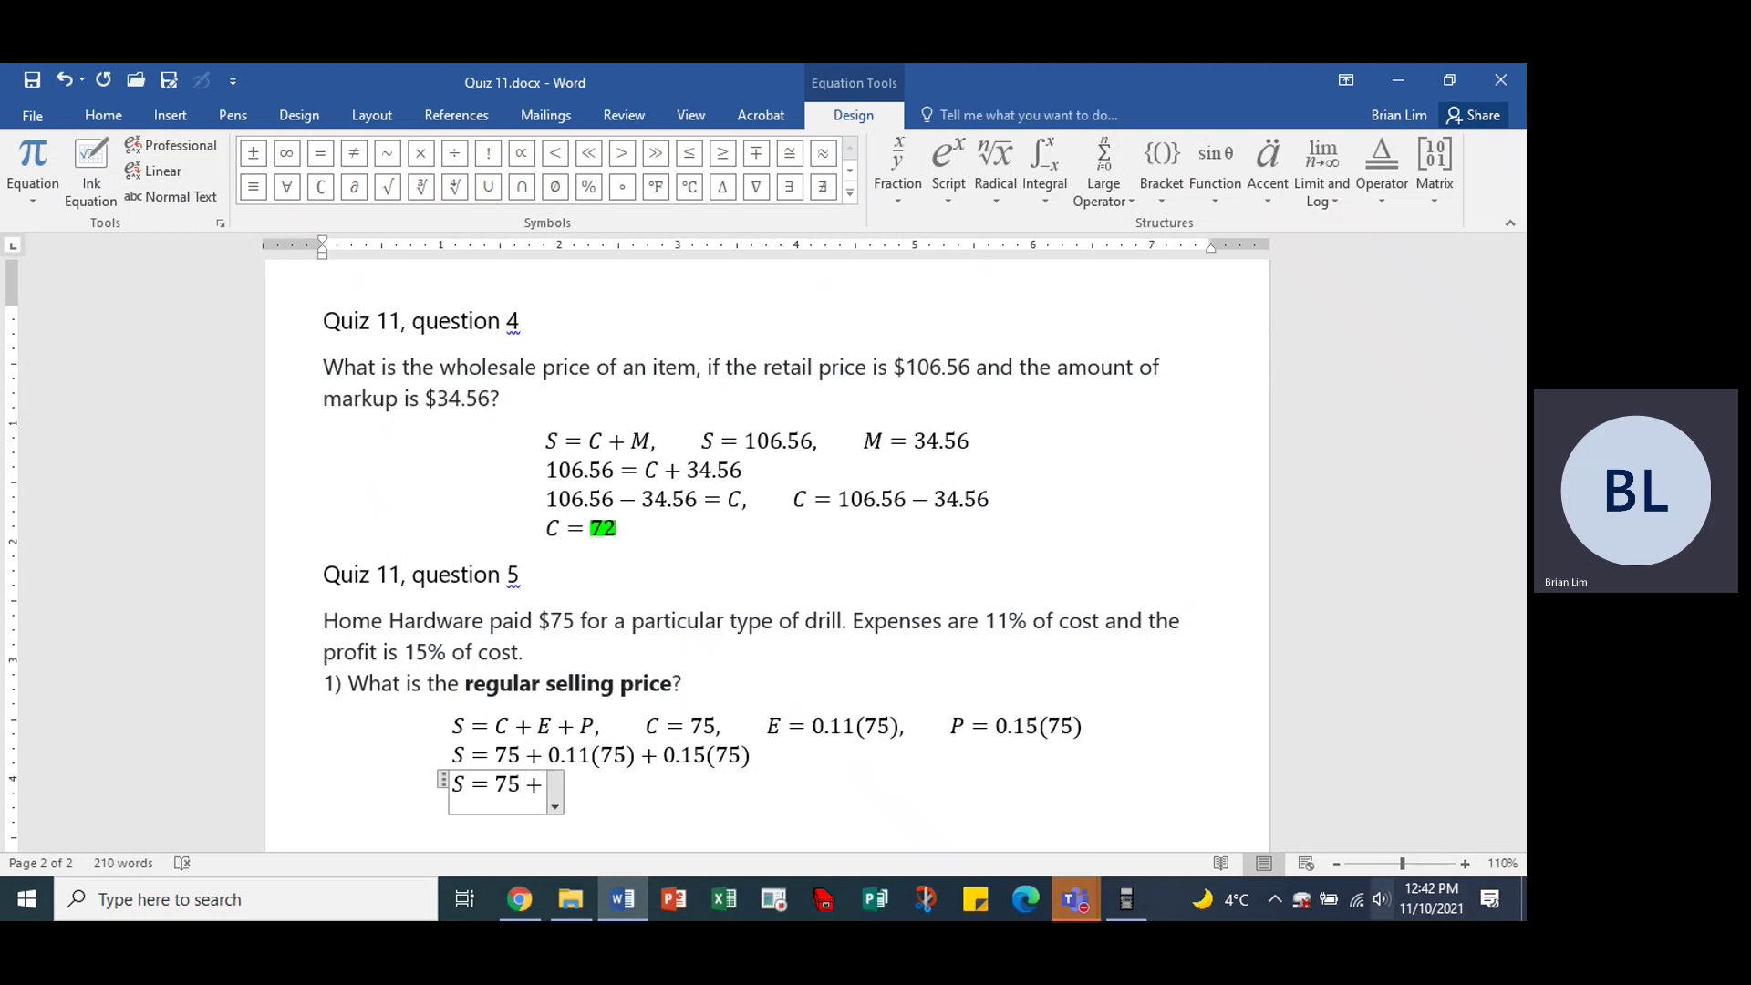
left_click(1131, 903)
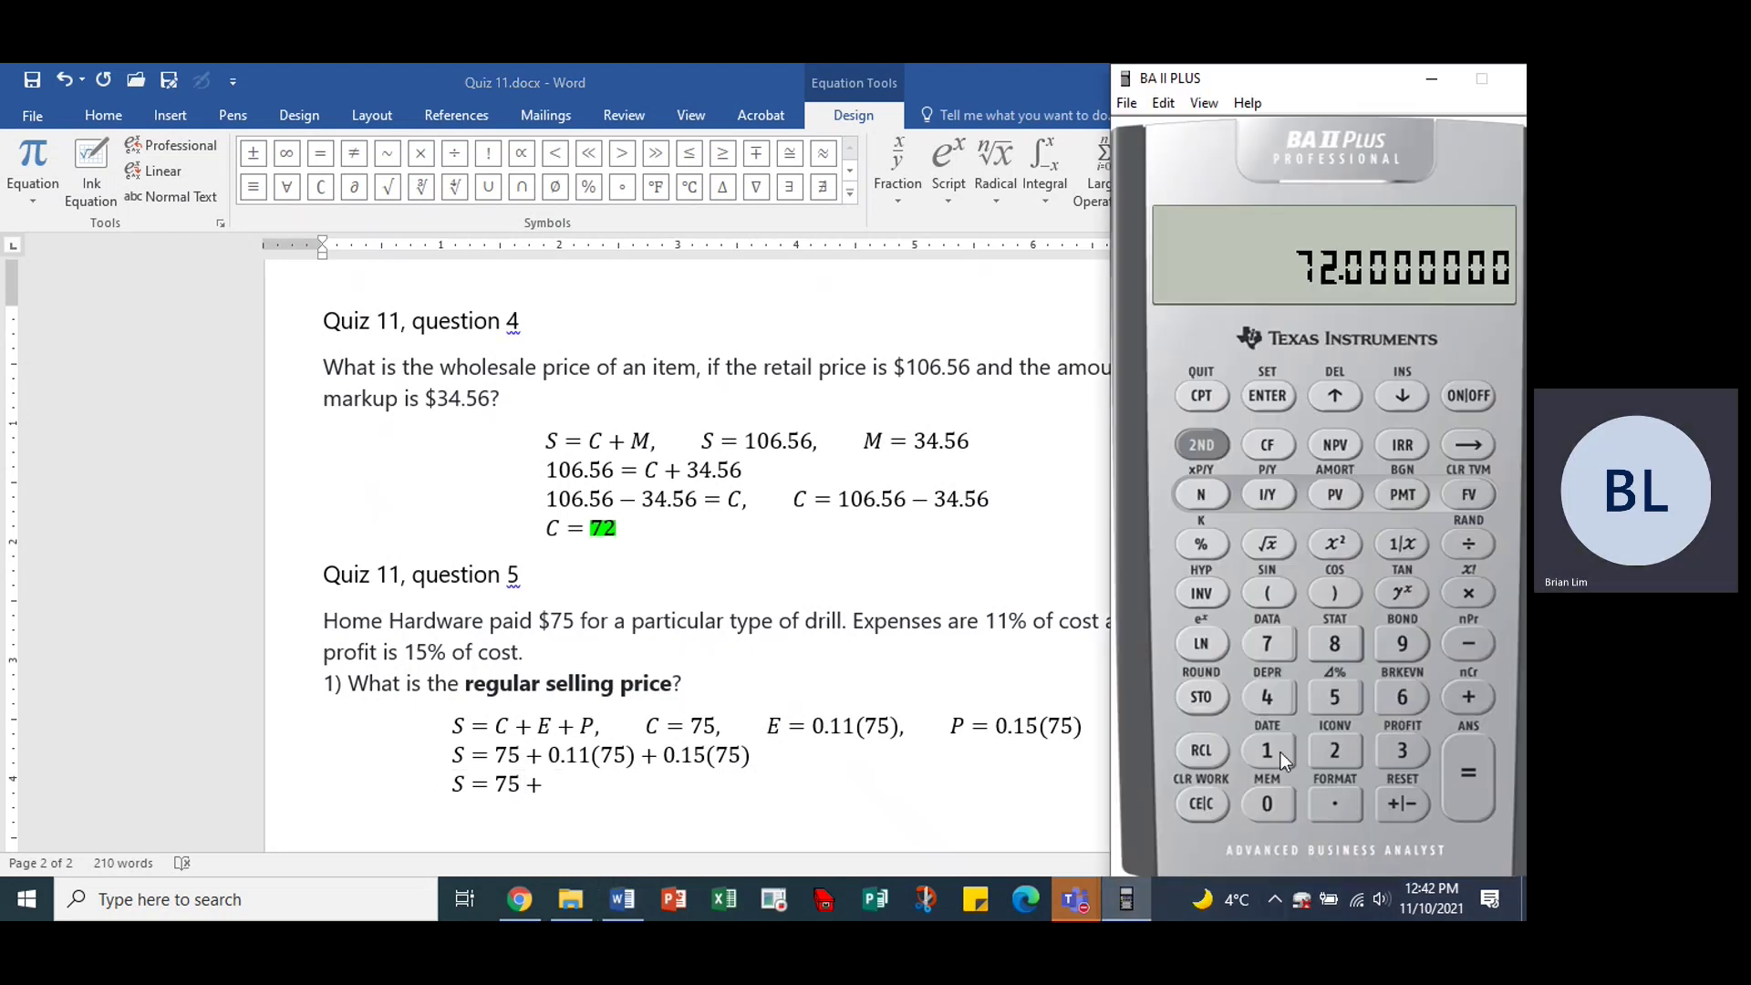
left_click(1327, 797)
left_click(1265, 744)
left_click(1264, 744)
left_click(1465, 594)
left_click(1260, 646)
left_click(1331, 700)
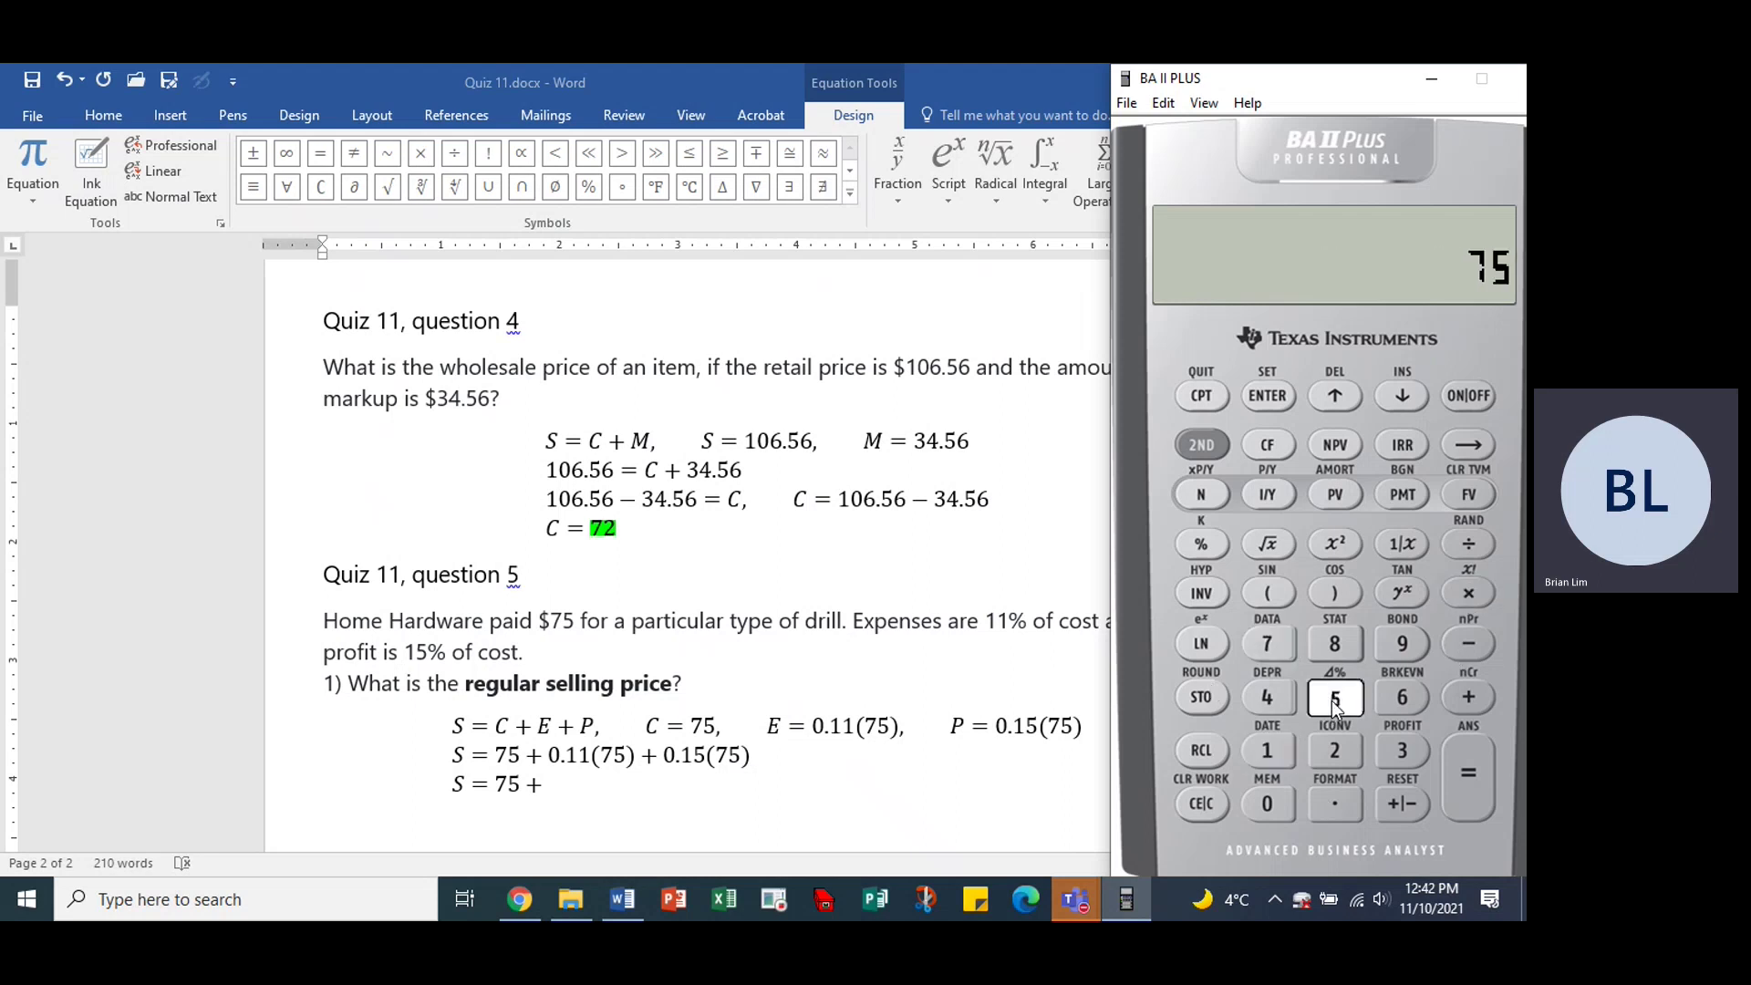
left_click(1466, 779)
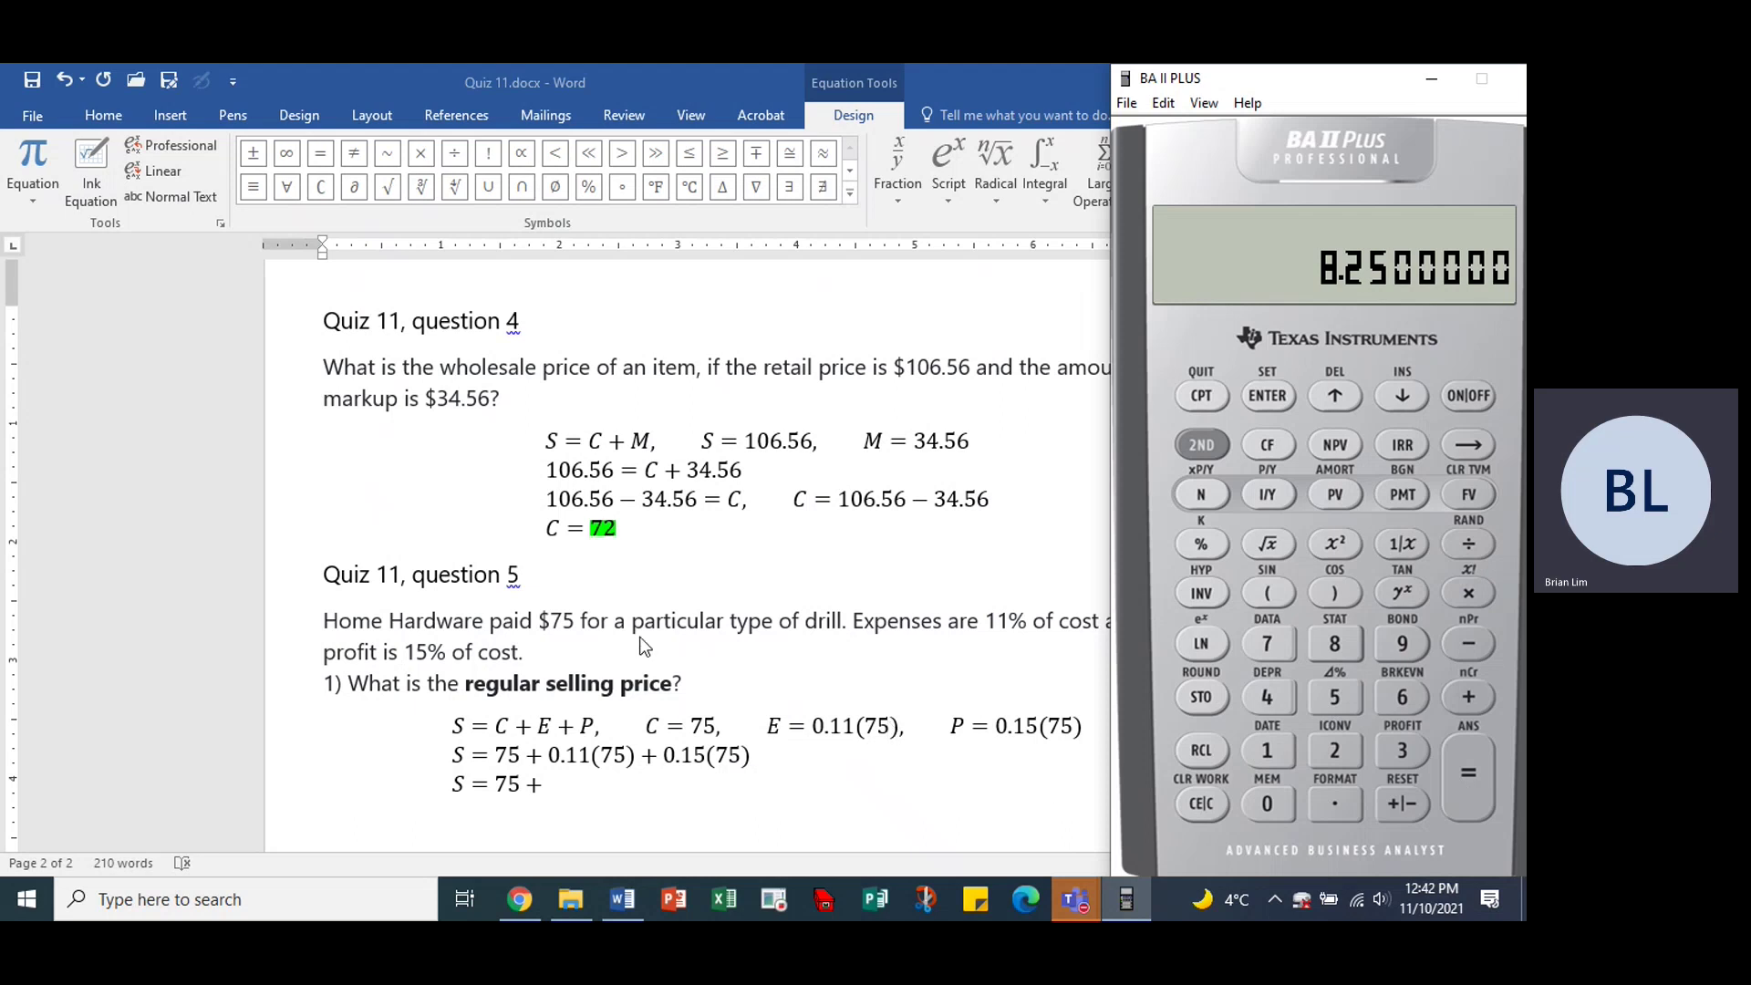
left_click(558, 777)
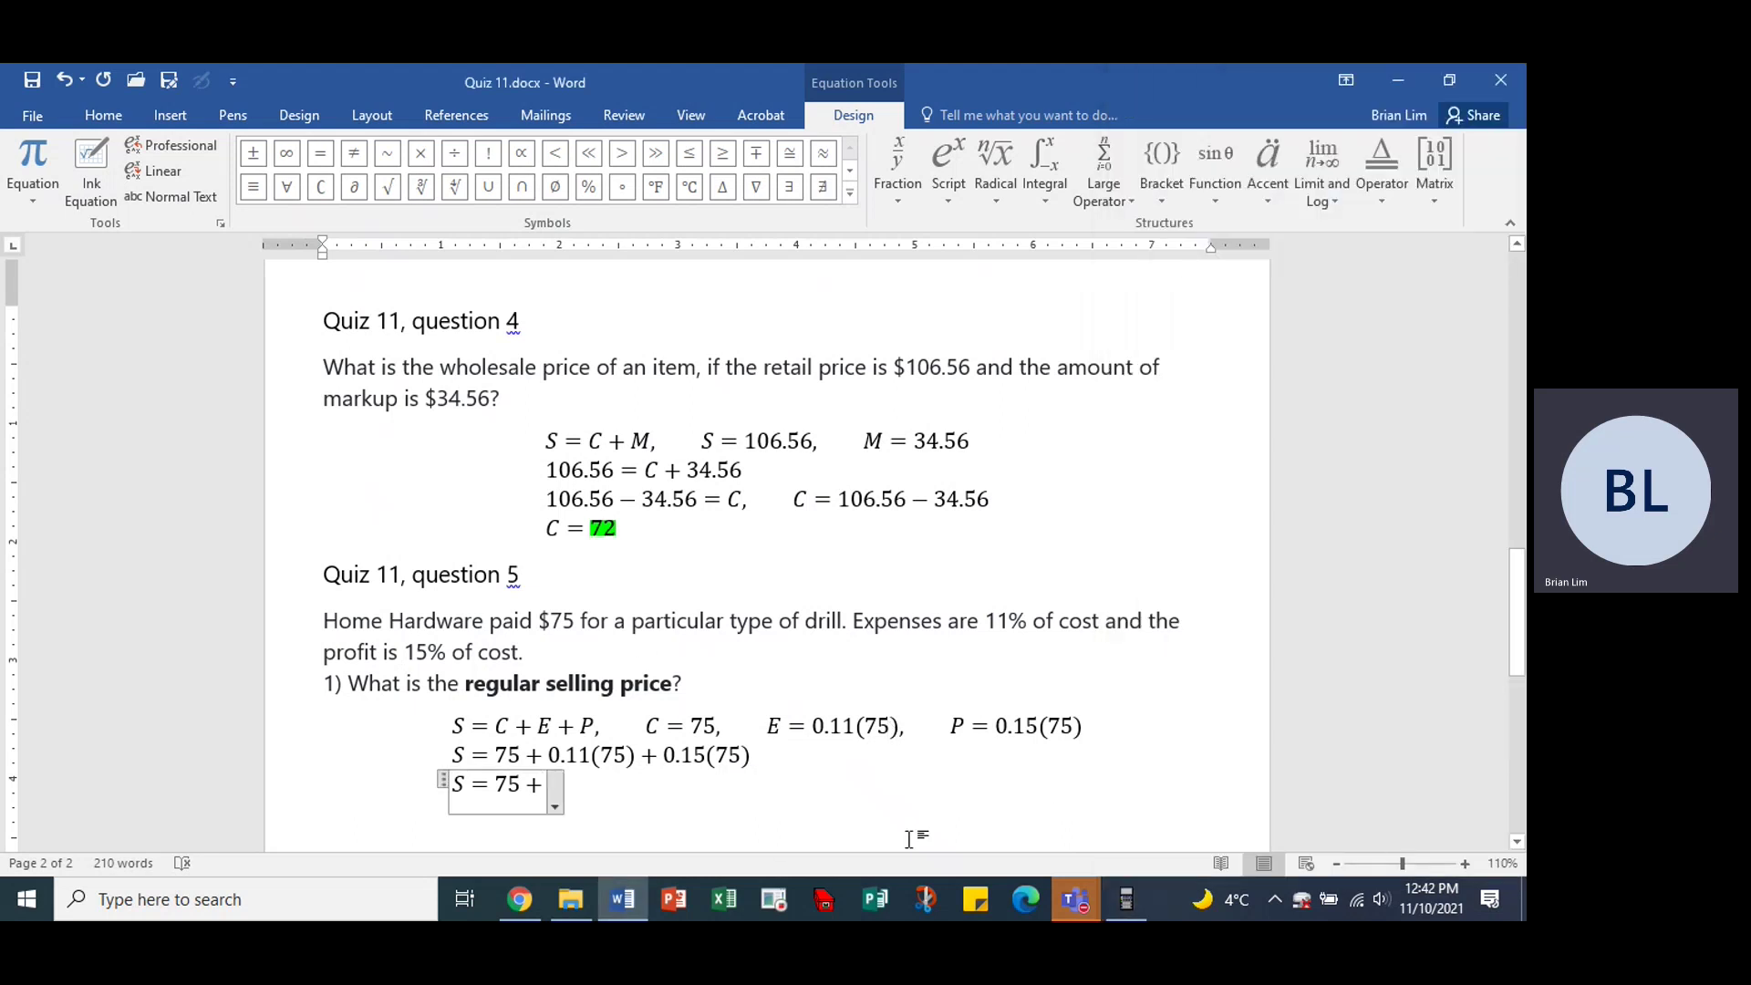
type("8.25 +")
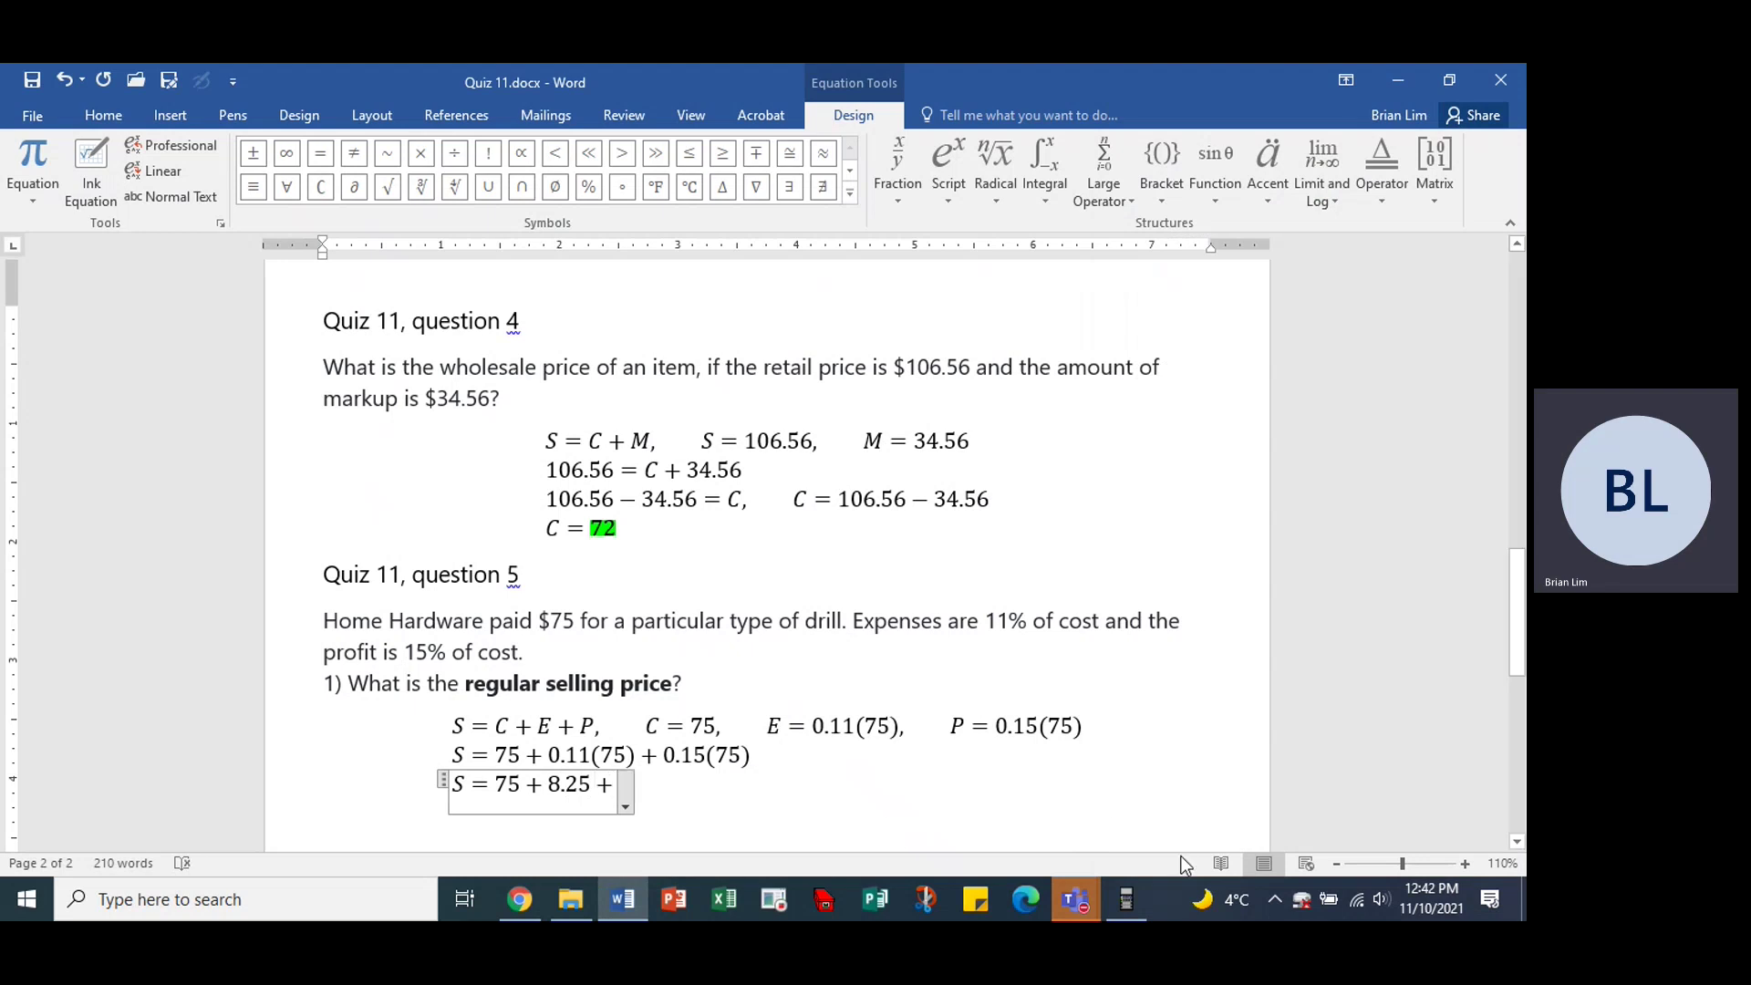
Compute 15% of 75 = 11.25 on the calculator and add 11.25 to the equation.
left_click(1127, 900)
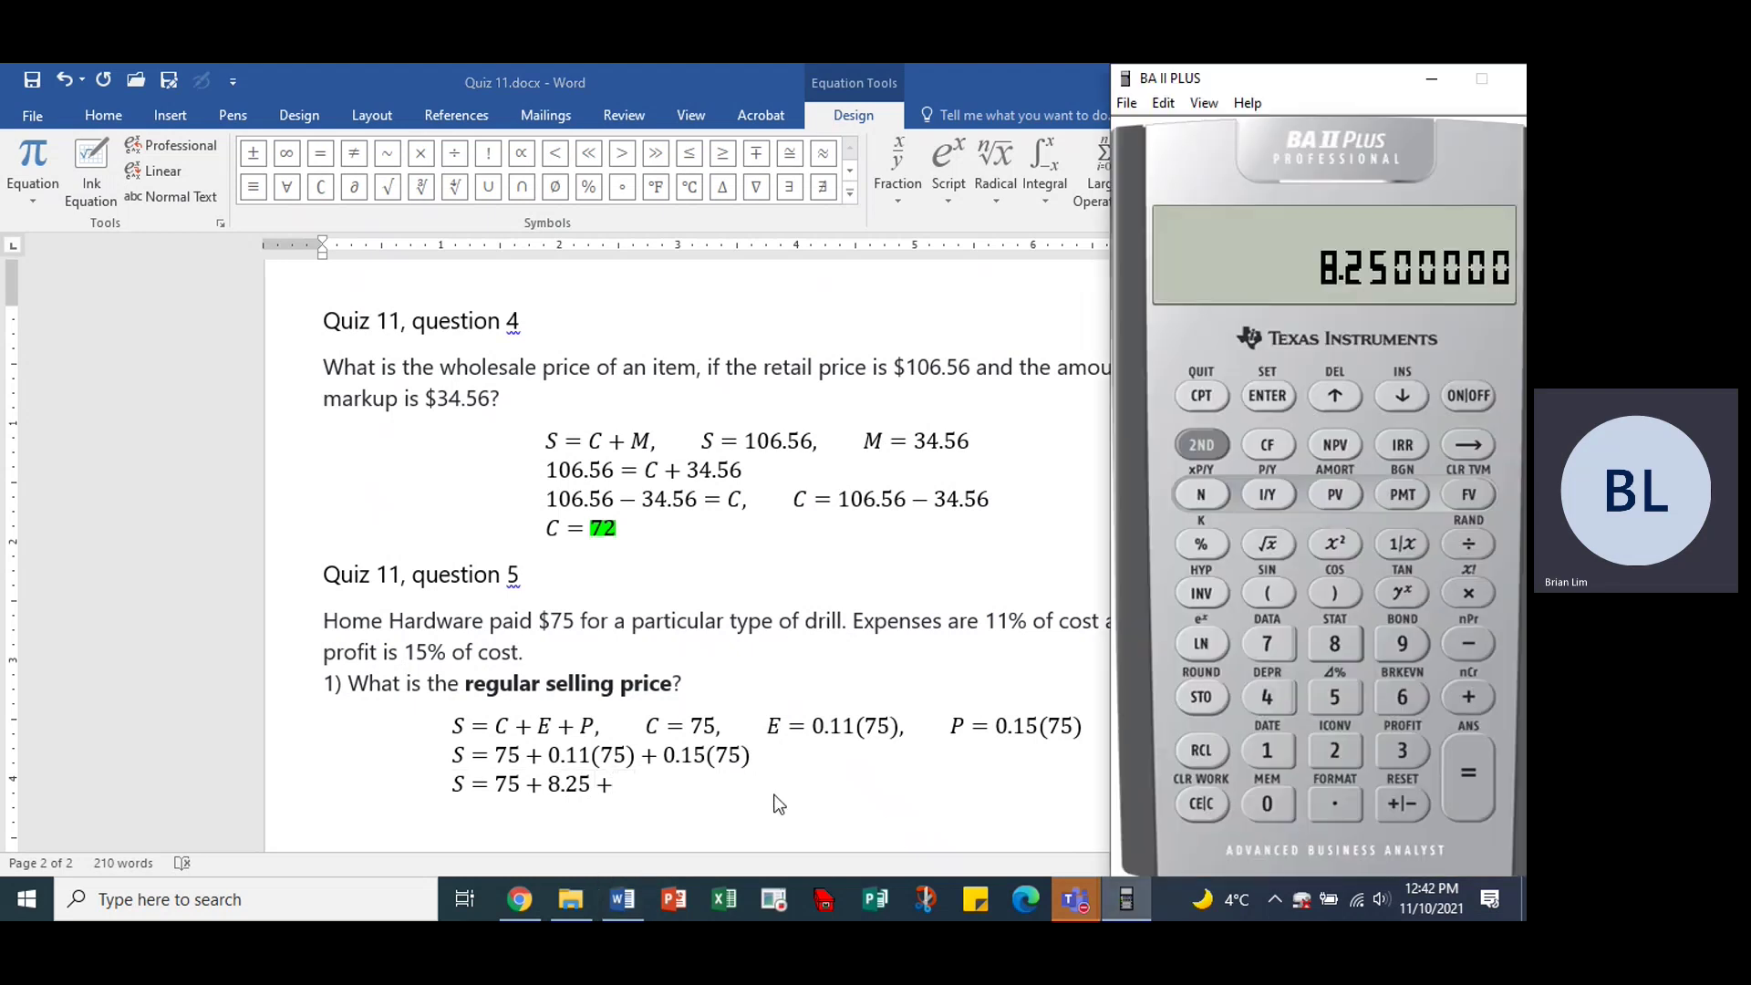
left_click(1272, 644)
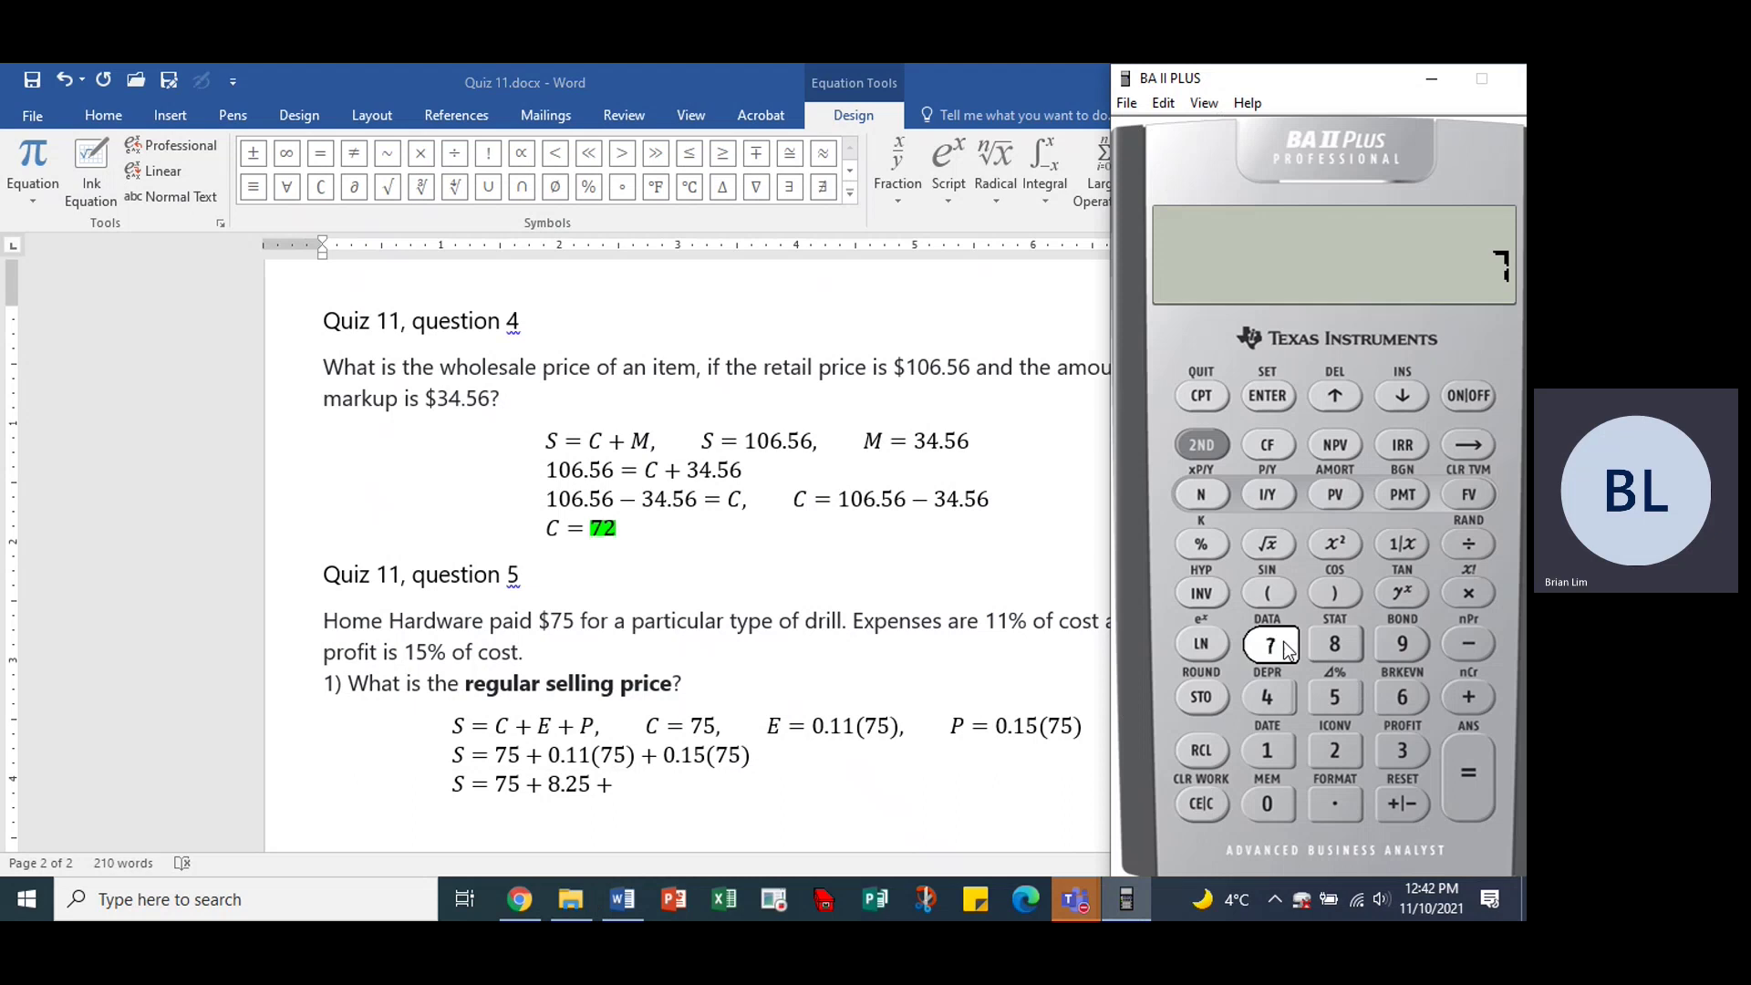
left_click(1337, 697)
left_click(1467, 594)
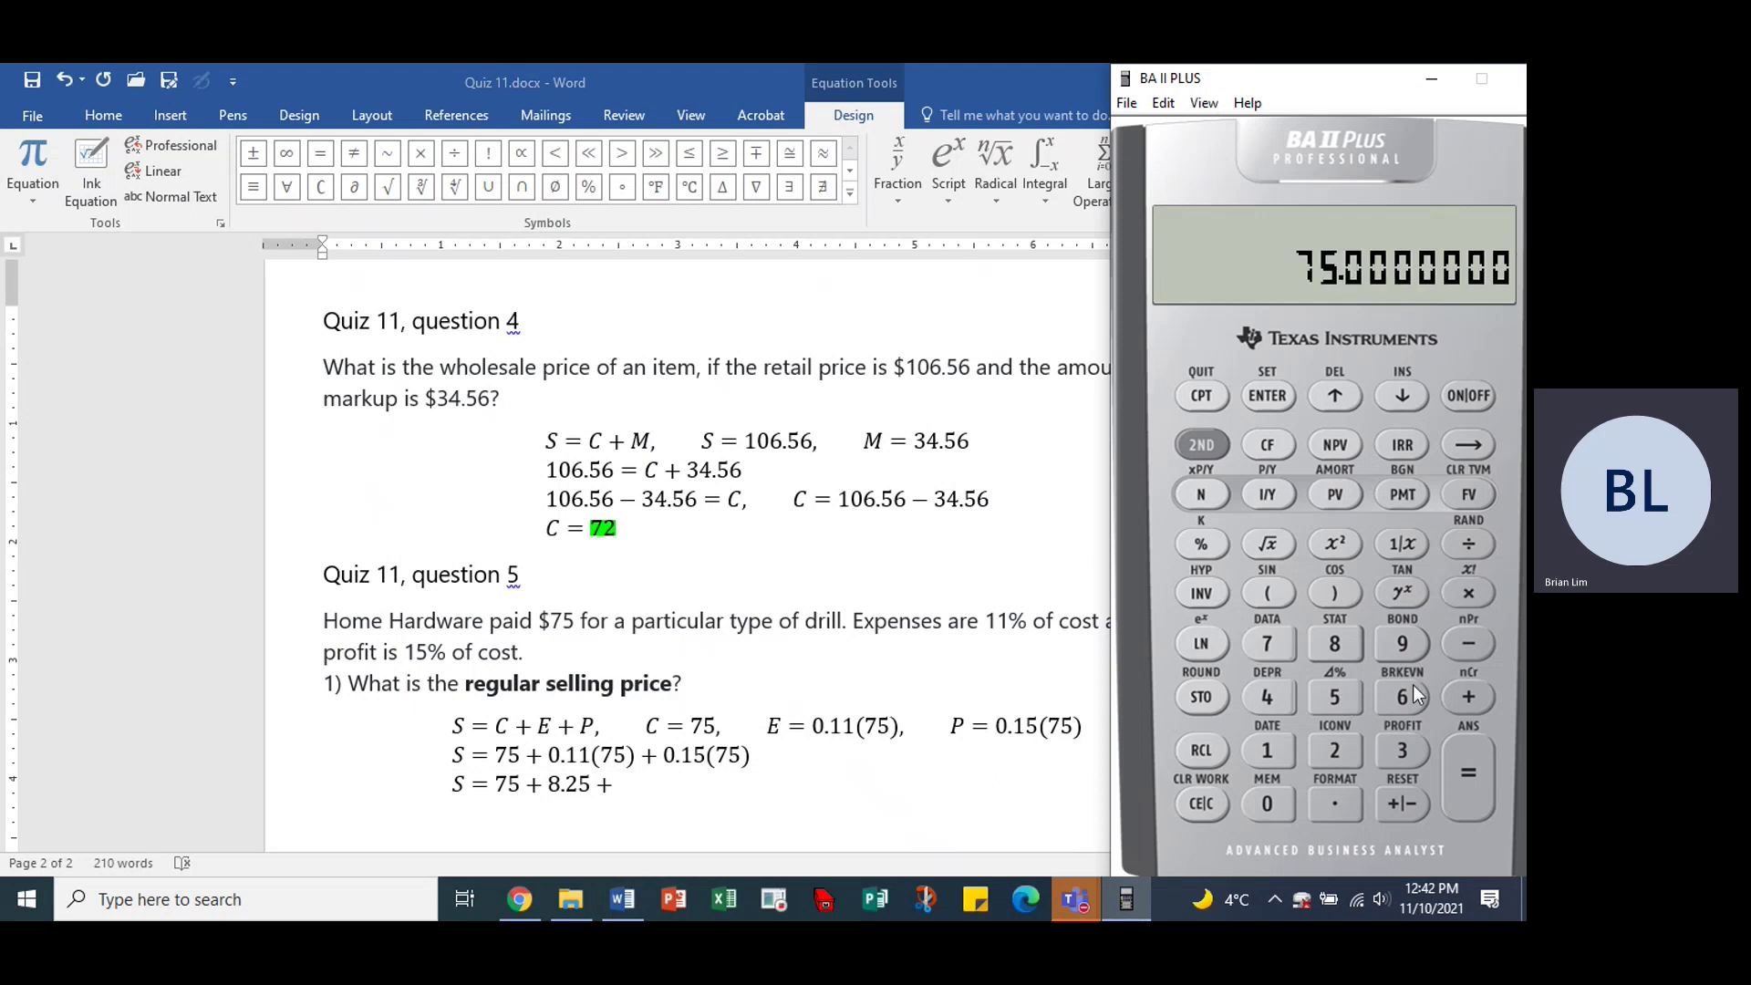
left_click(1272, 740)
left_click(1329, 700)
left_click(1202, 548)
left_click(1468, 773)
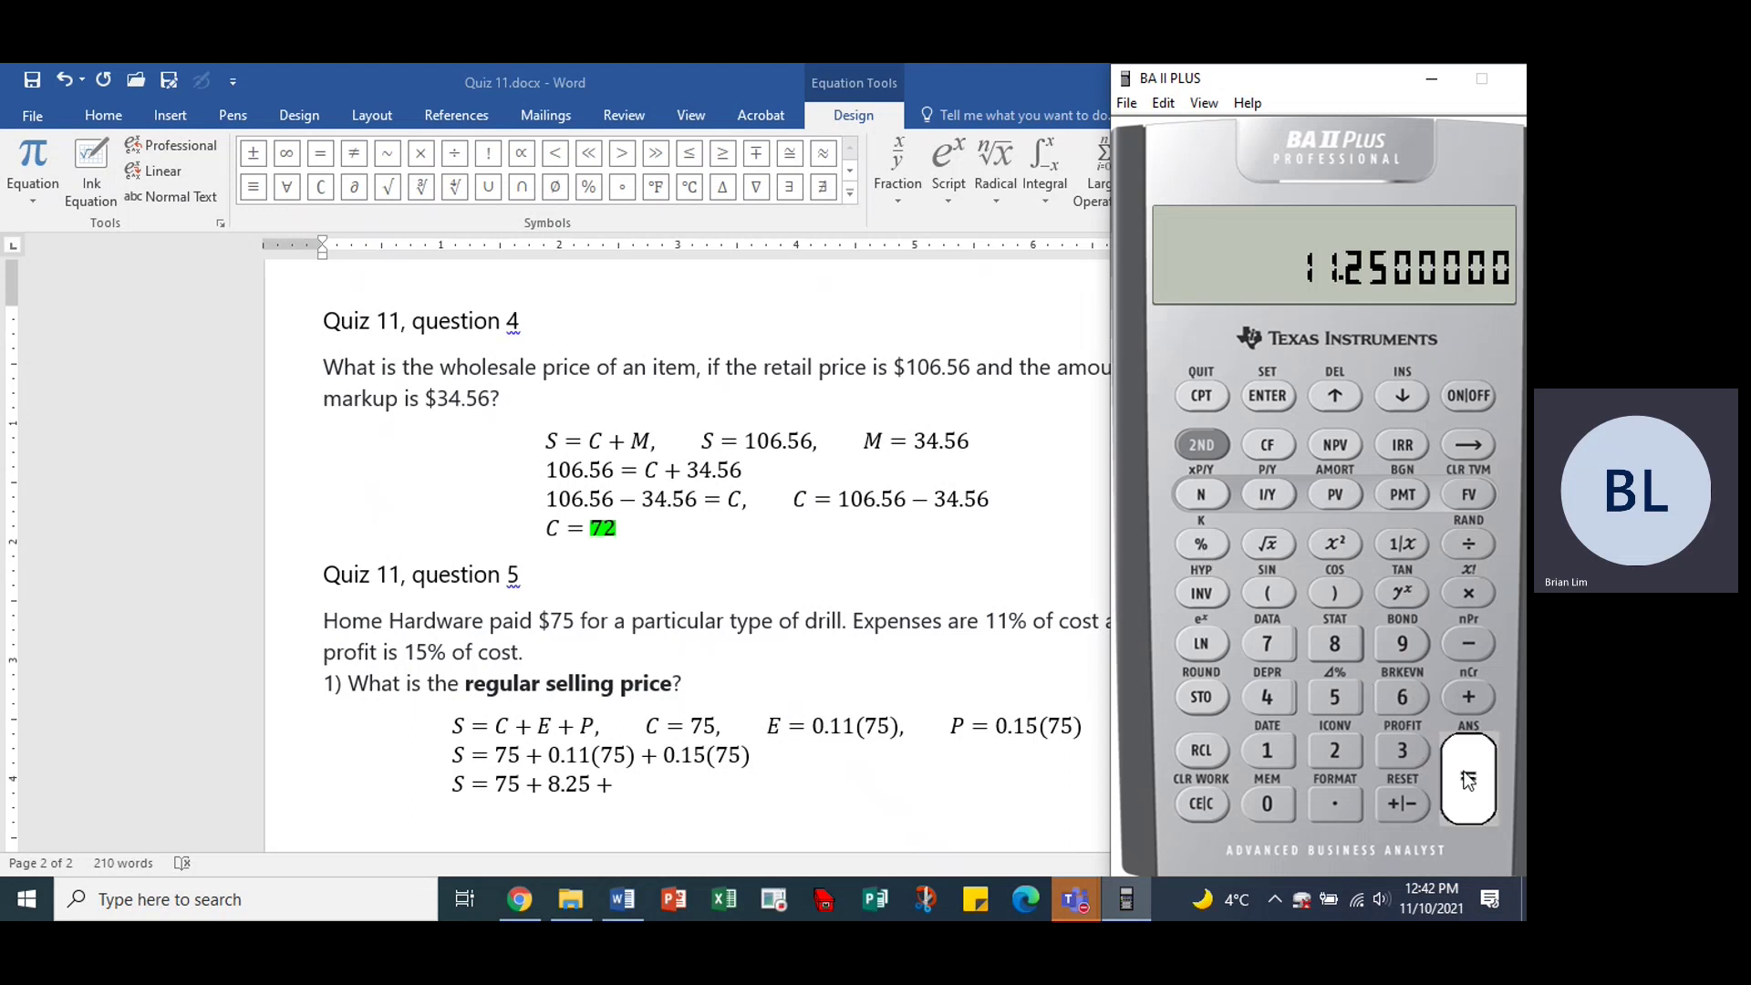
left_click(608, 771)
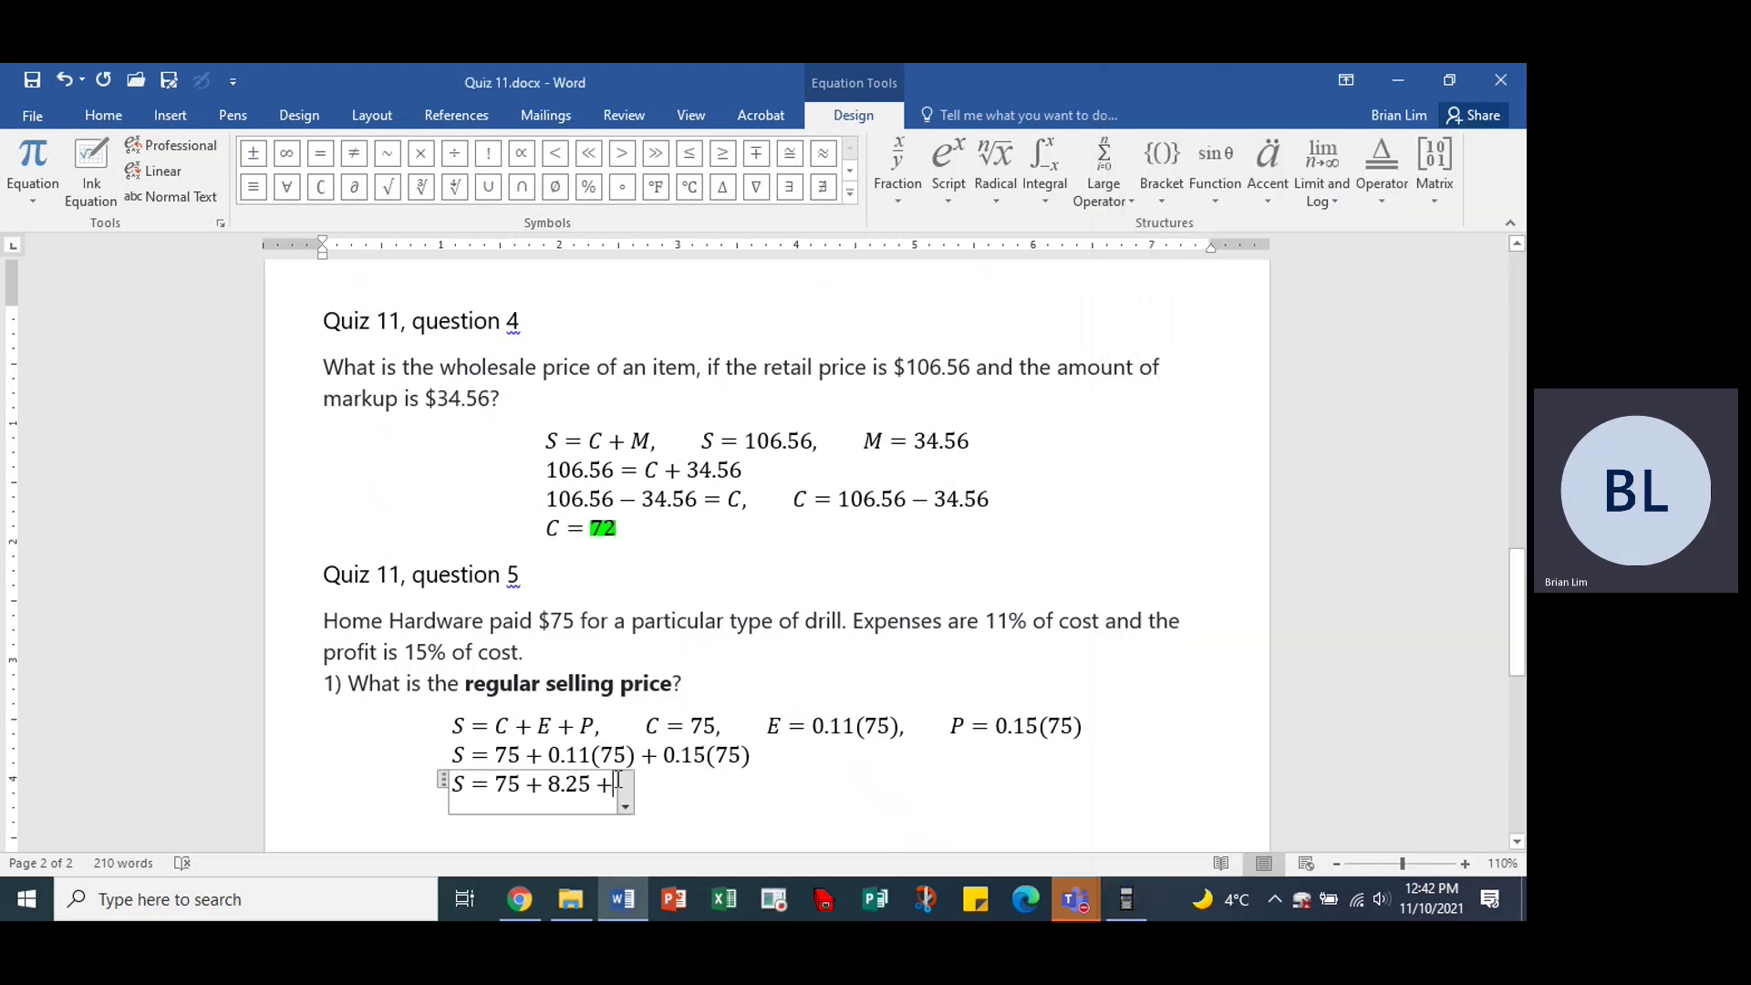
type("11.25")
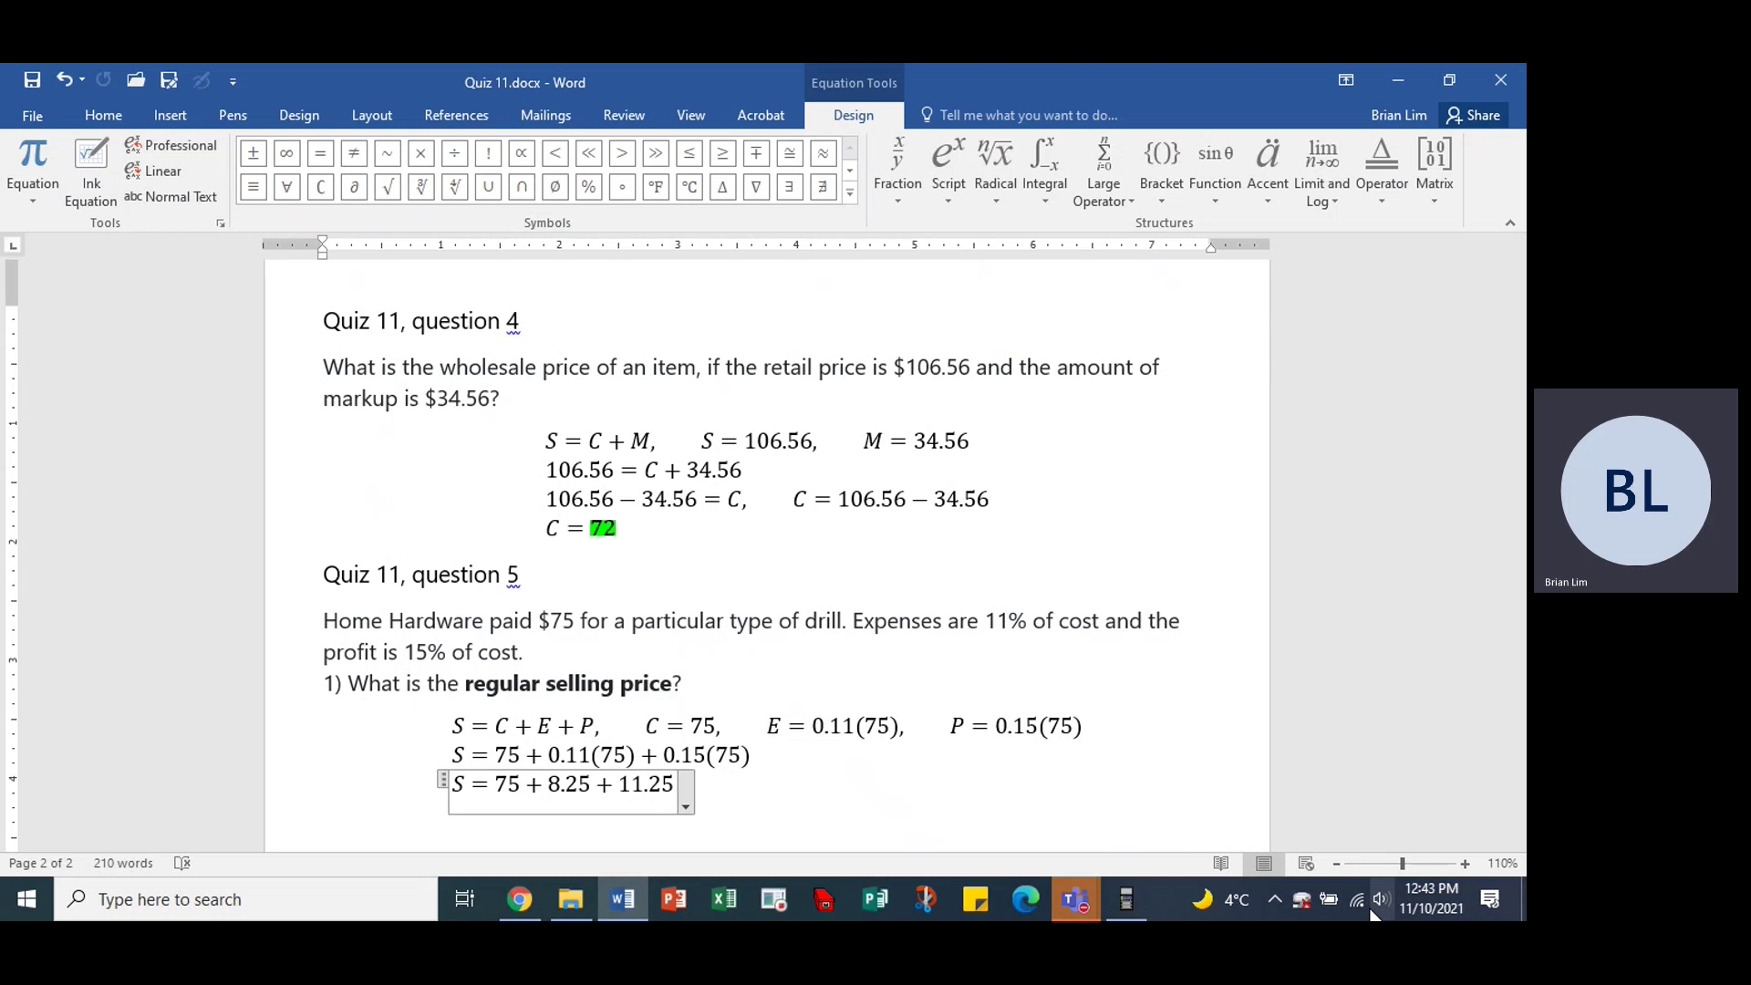
Add 8.25 and 75 to 11.25 on the calculator and finish the line with = 94.50.
type("=")
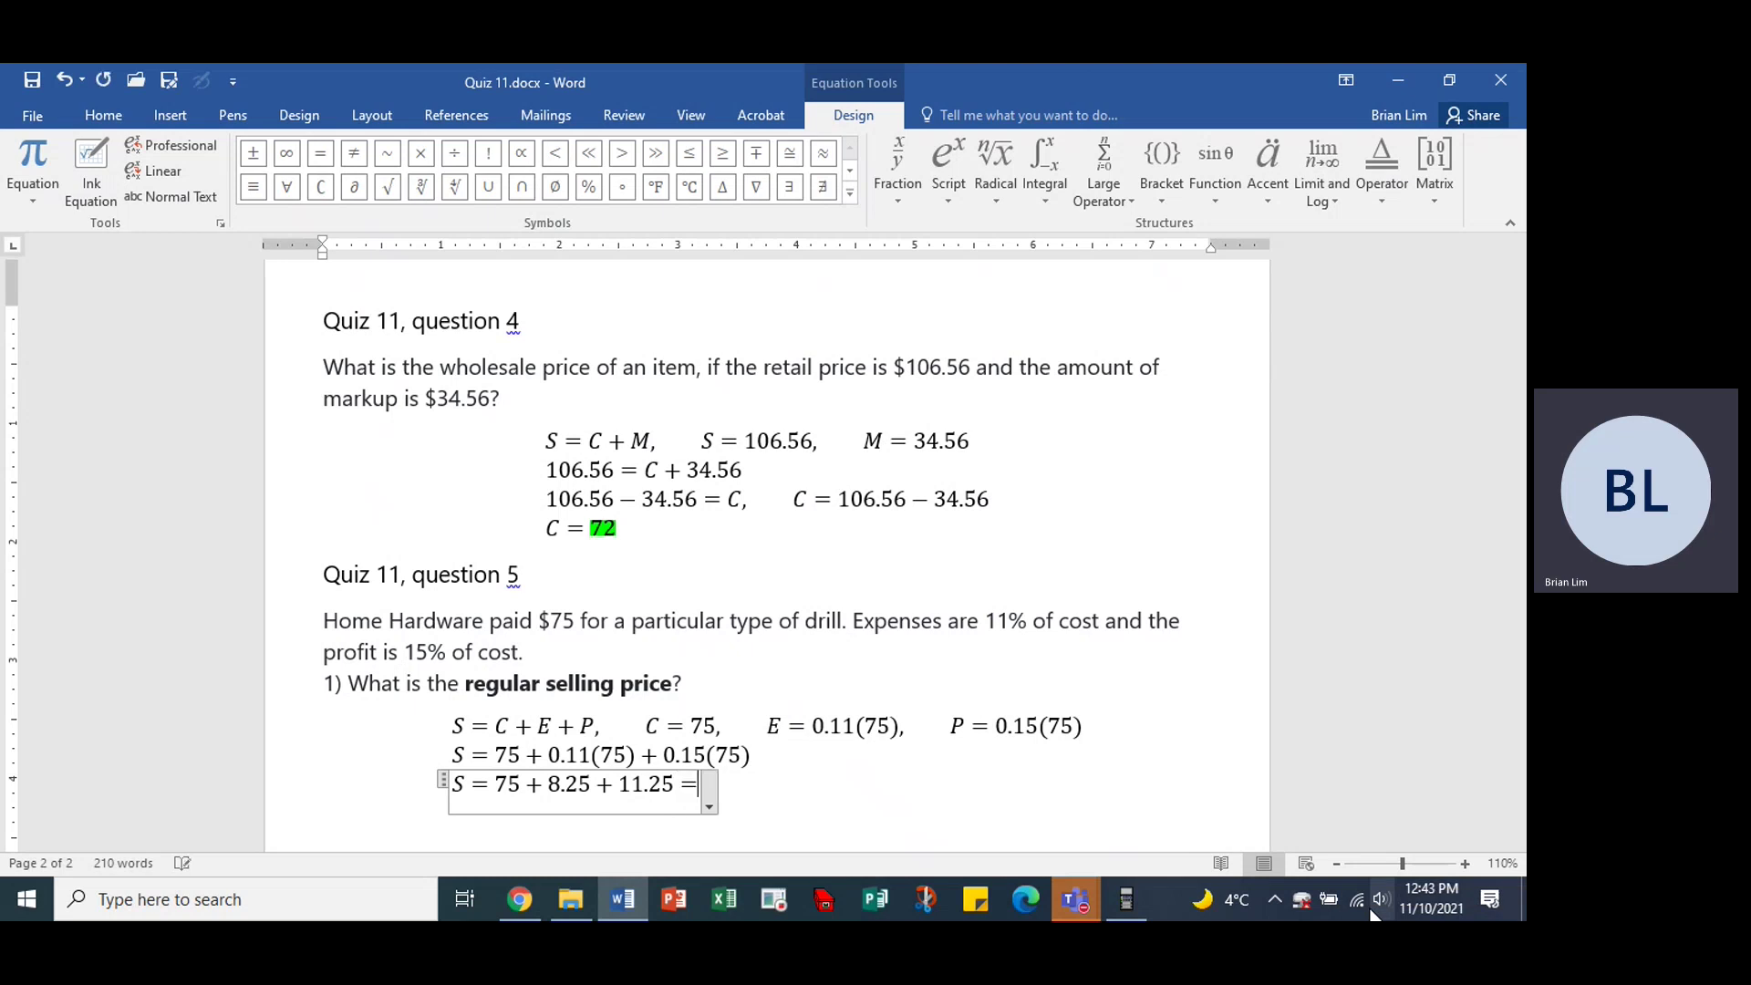
left_click(1129, 903)
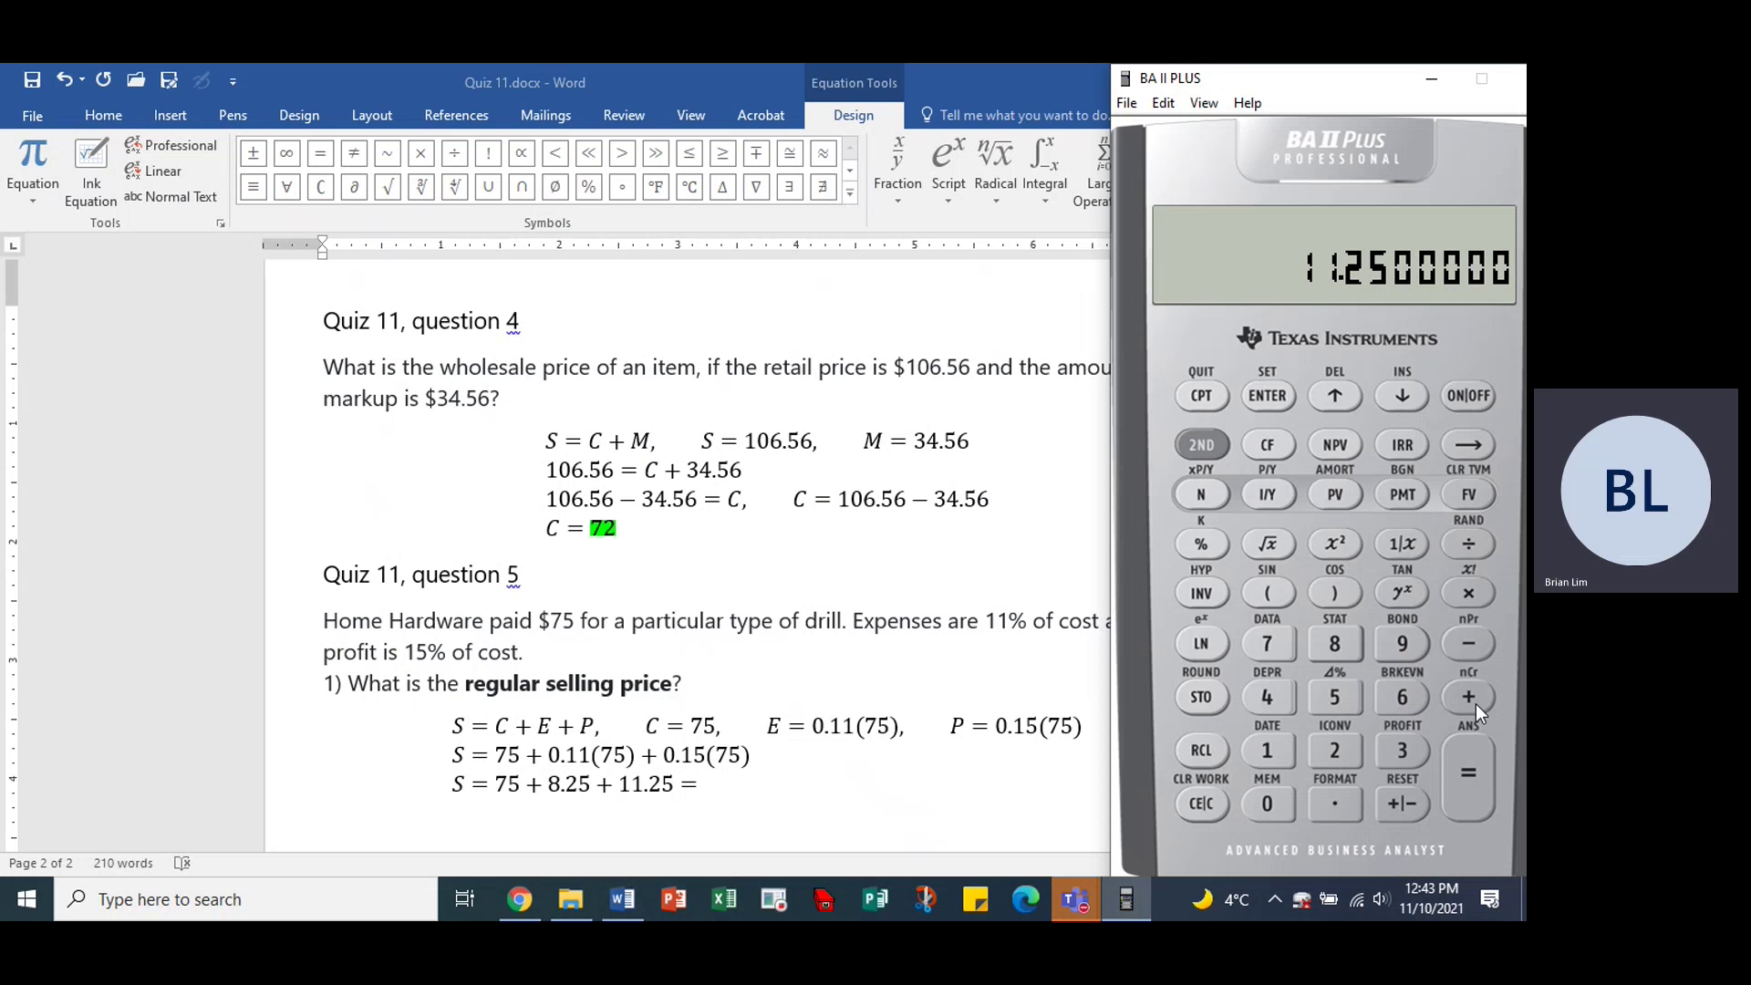
left_click(1346, 643)
left_click(1337, 753)
left_click(1338, 699)
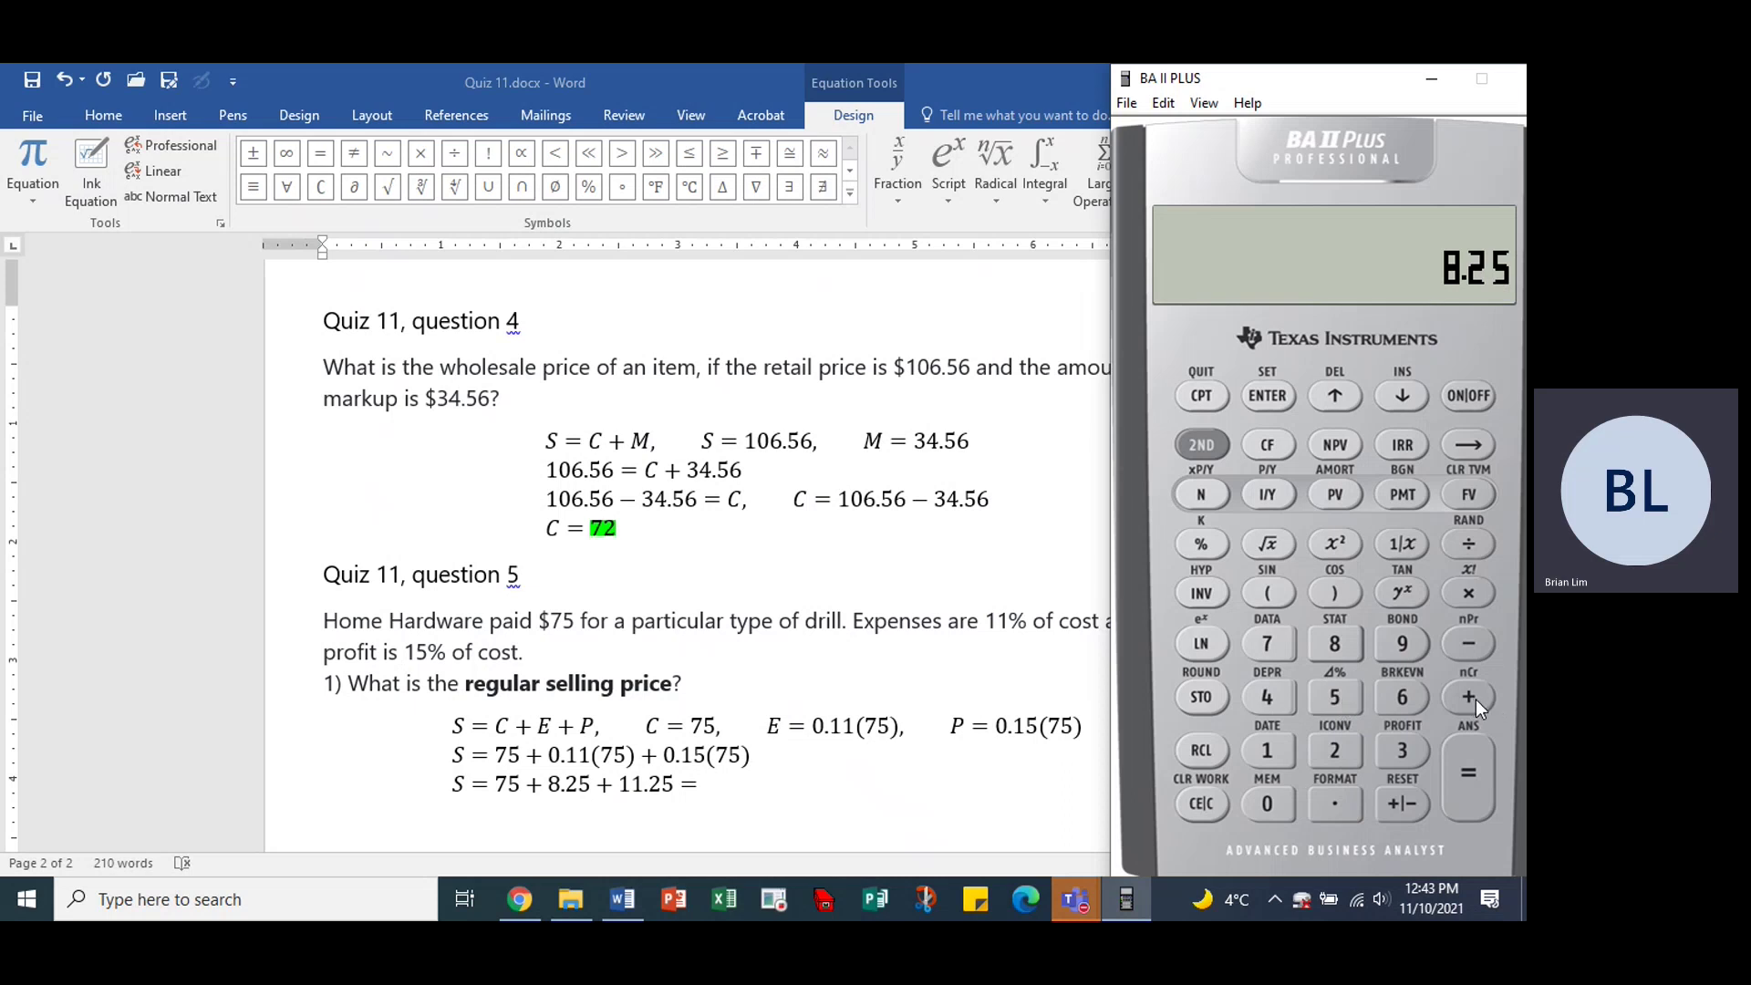
left_click(1470, 699)
left_click(1275, 646)
left_click(1329, 697)
left_click(1466, 773)
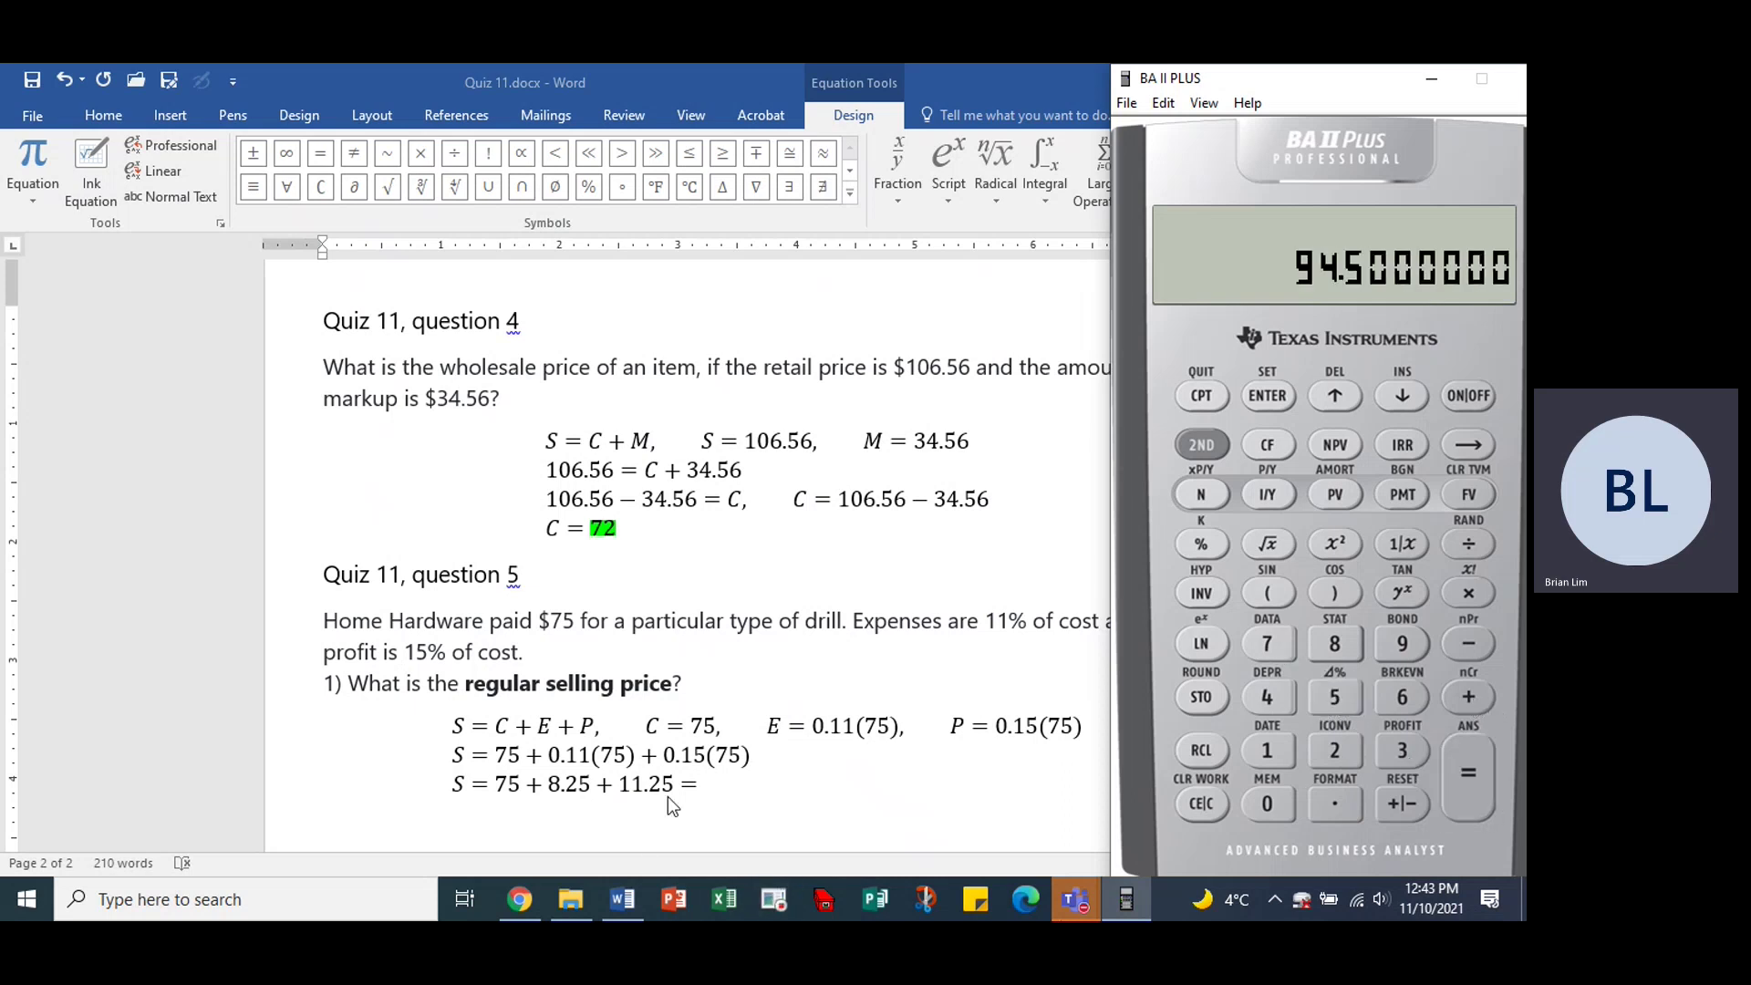
left_click(704, 780)
type("94.50")
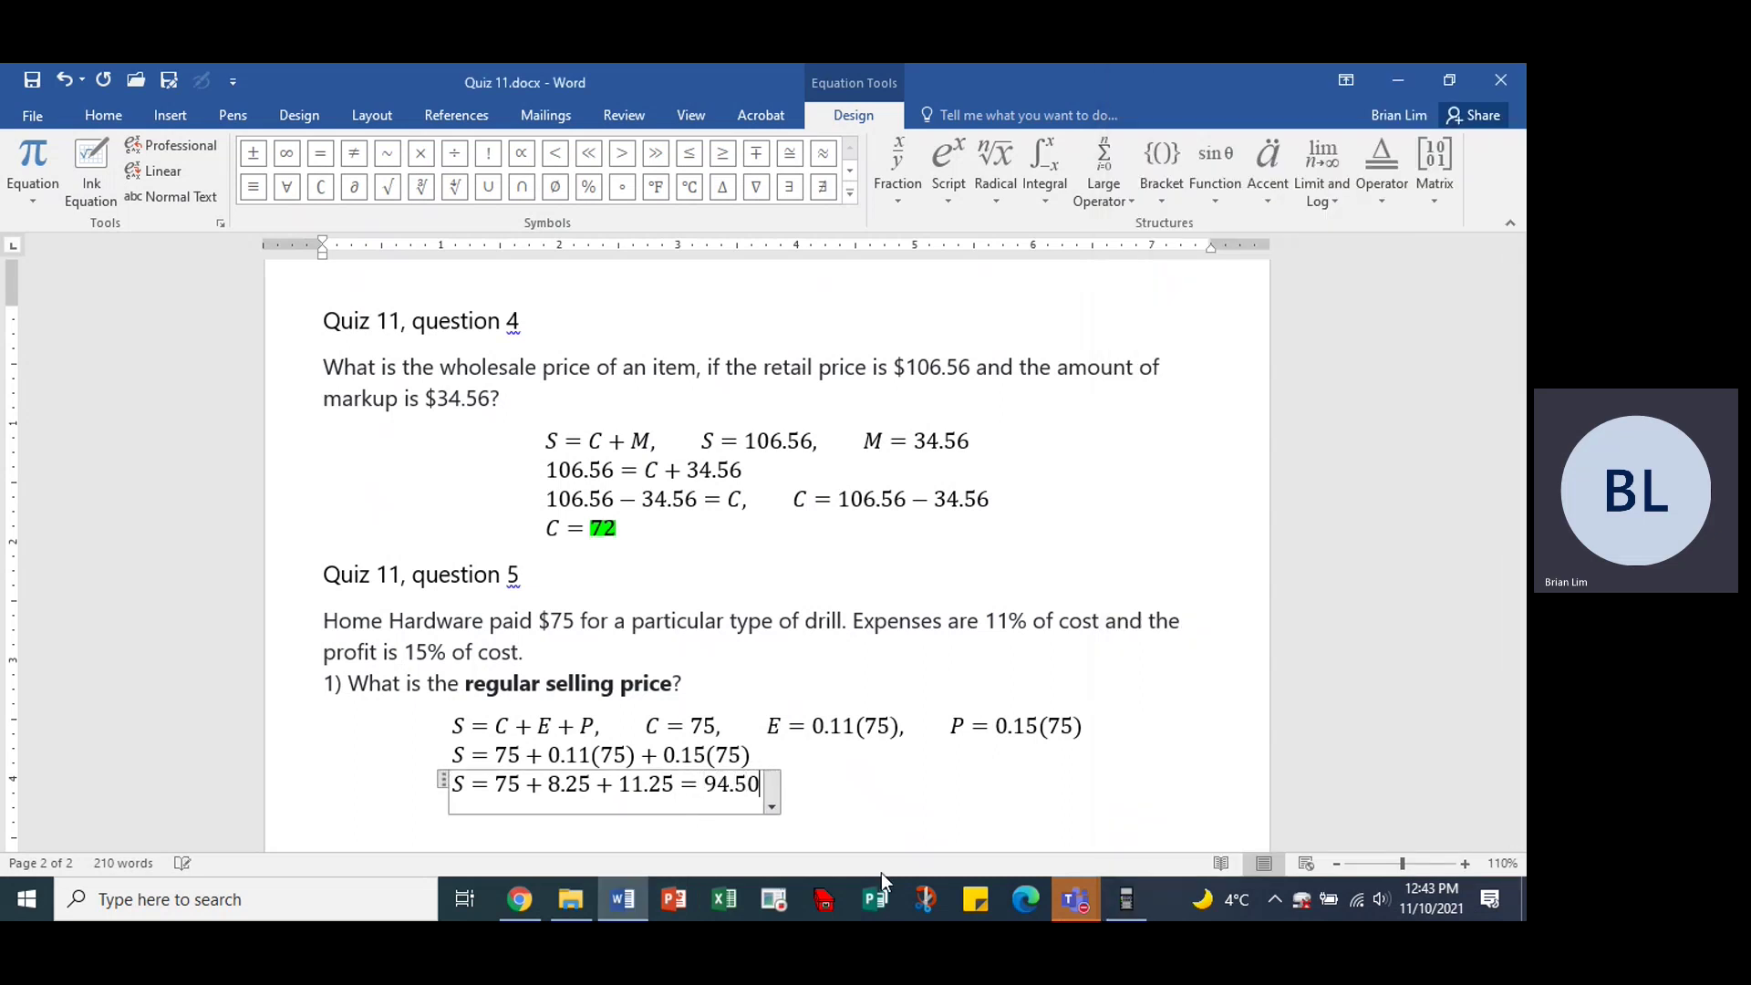
key("Return")
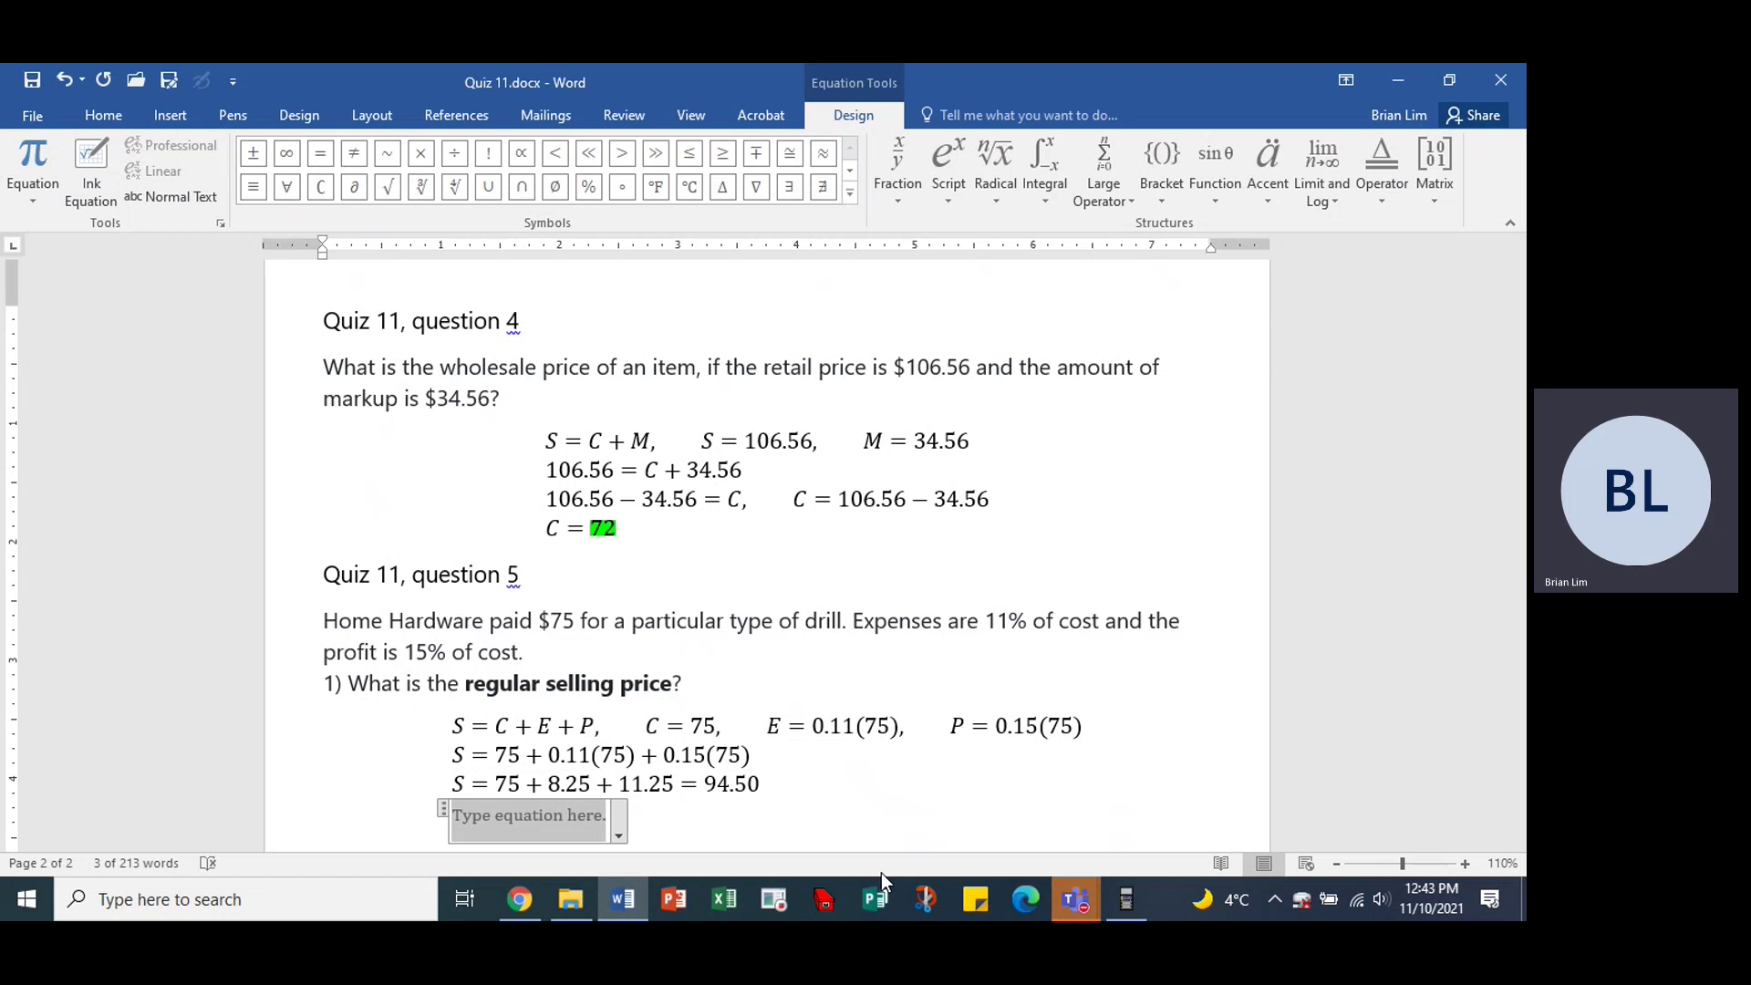
Type S = 94.50 as the final line and highlight 94.50 in green.
type("S")
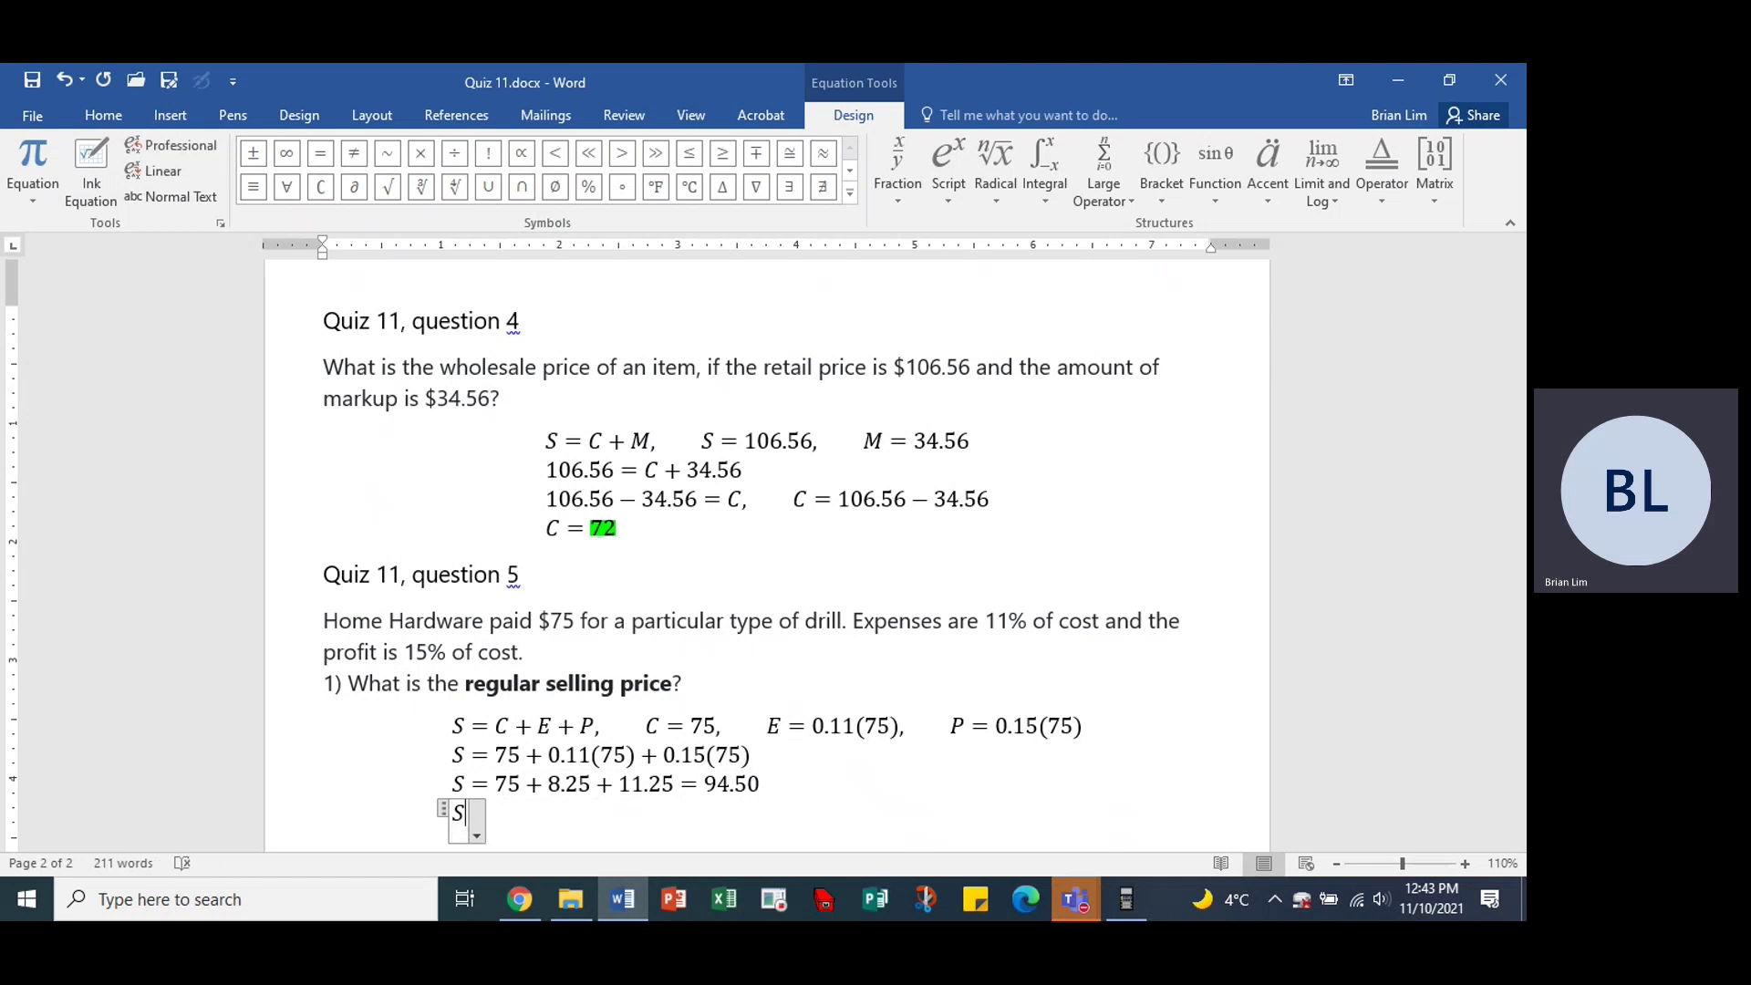
type(" = 94.50")
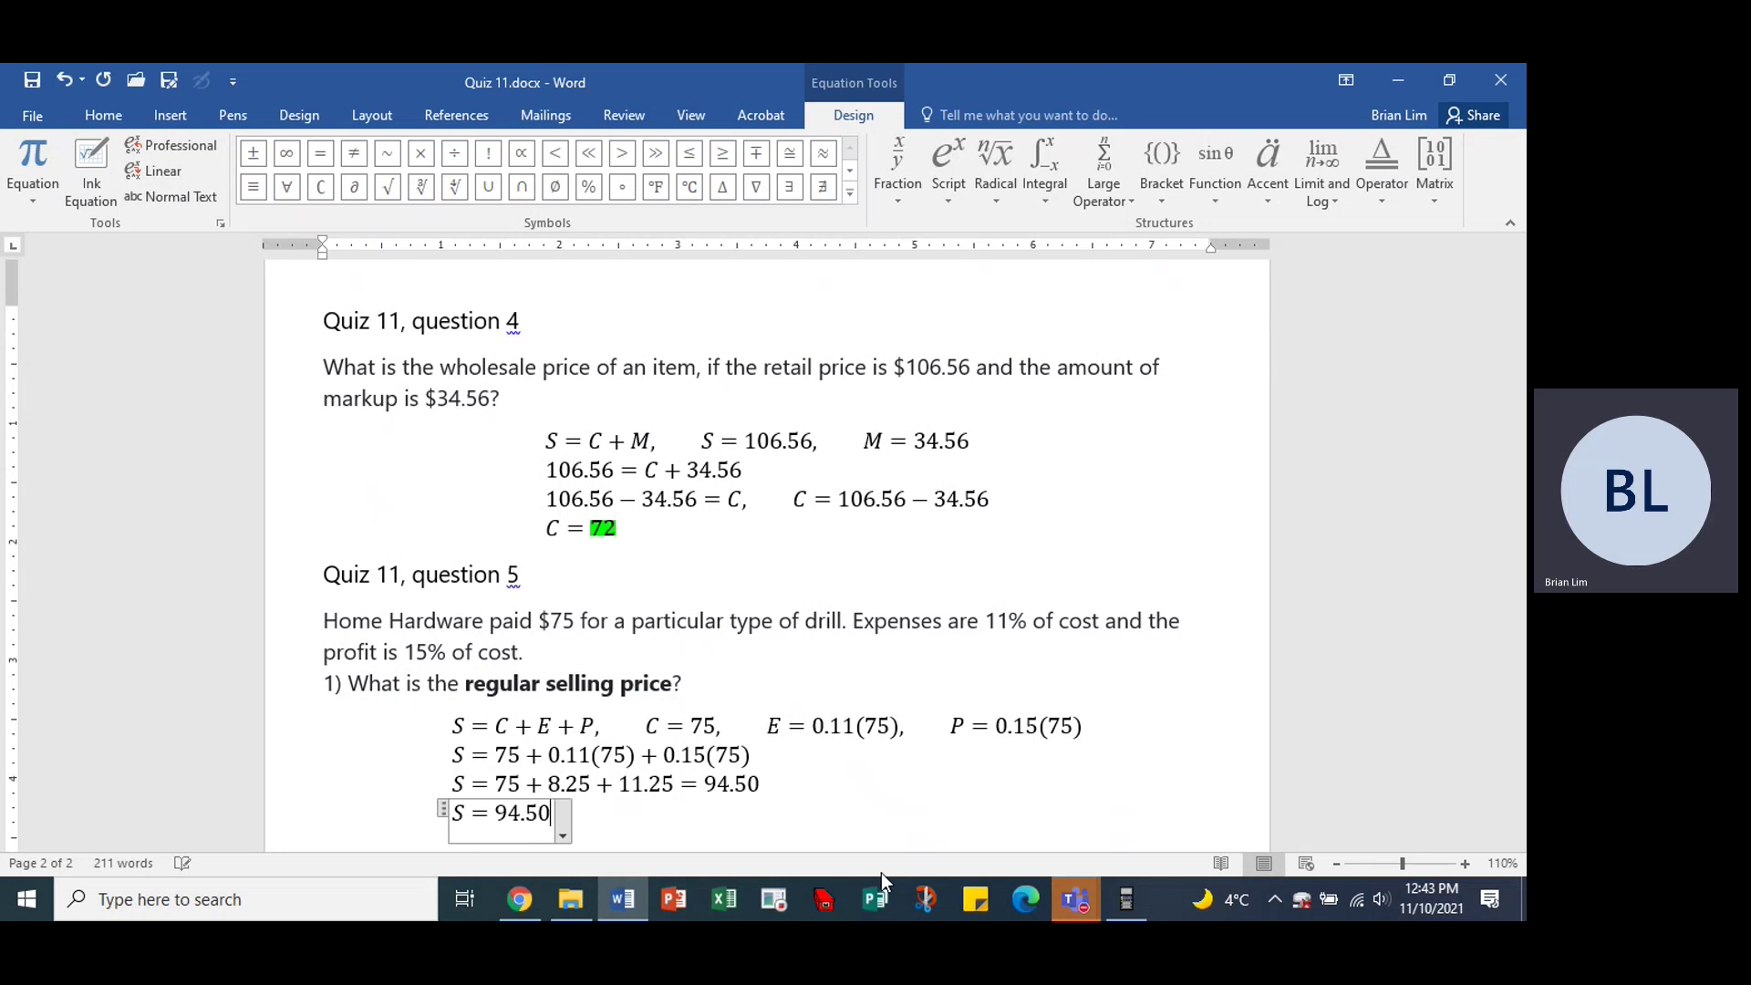
left_click_drag(497, 814, 525, 824)
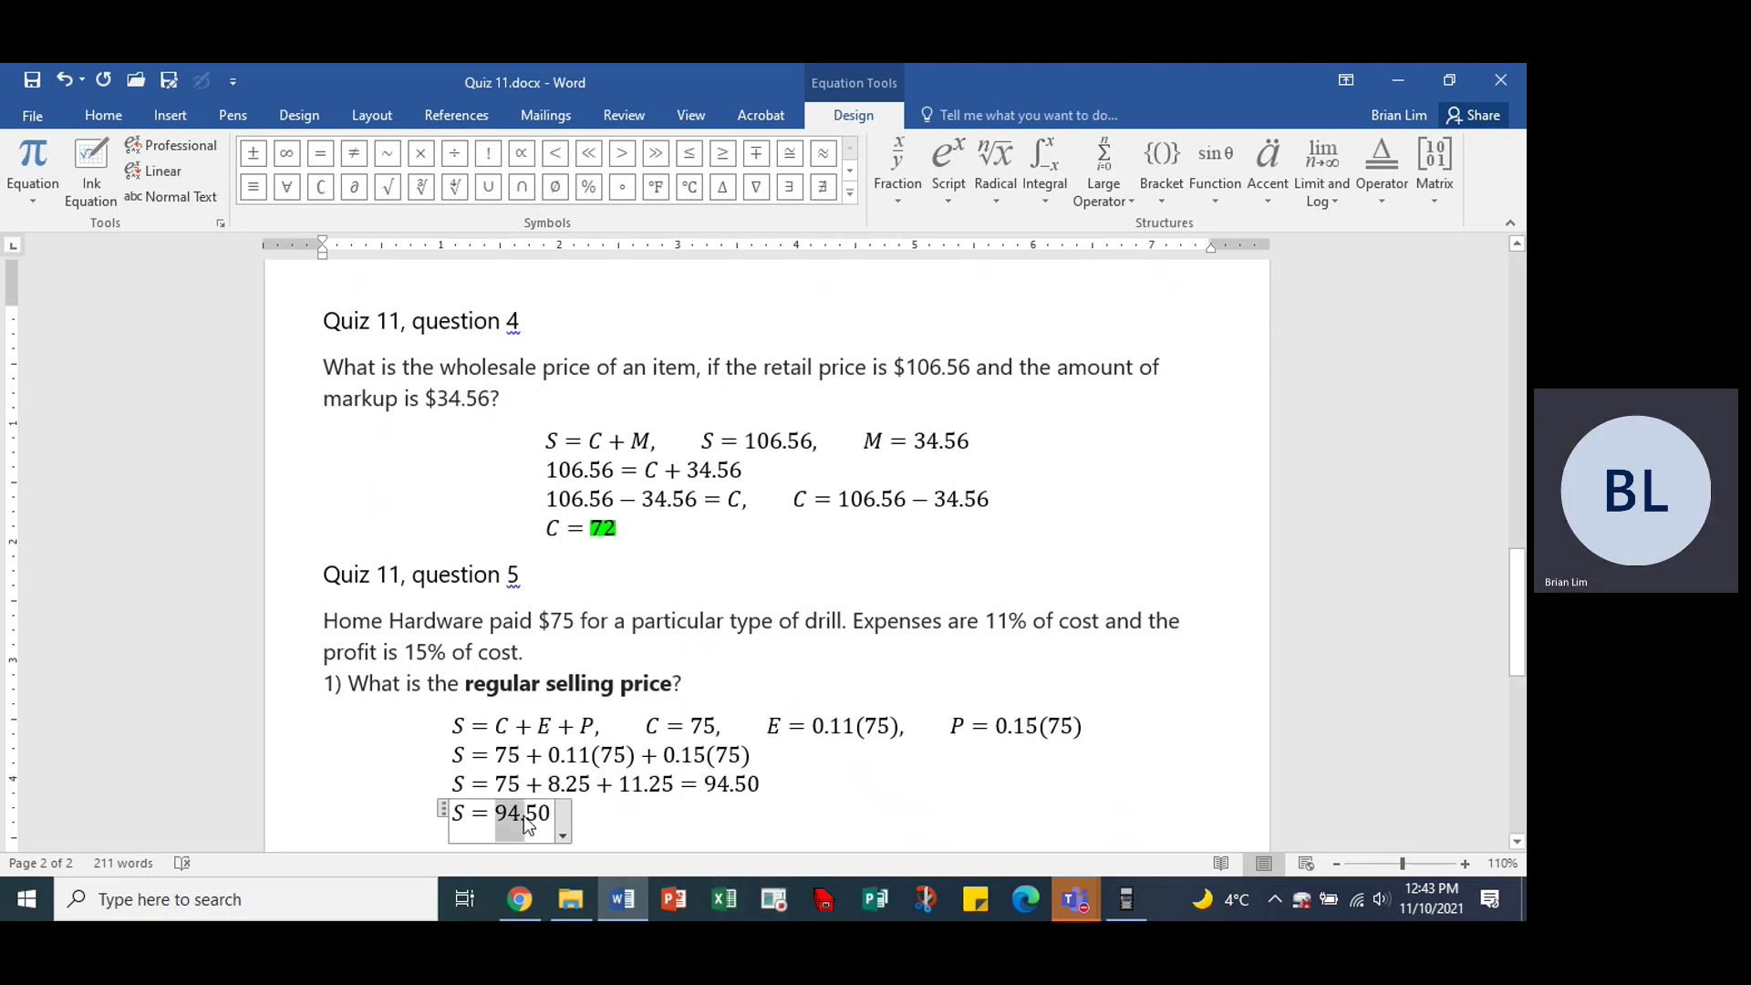
left_click(117, 115)
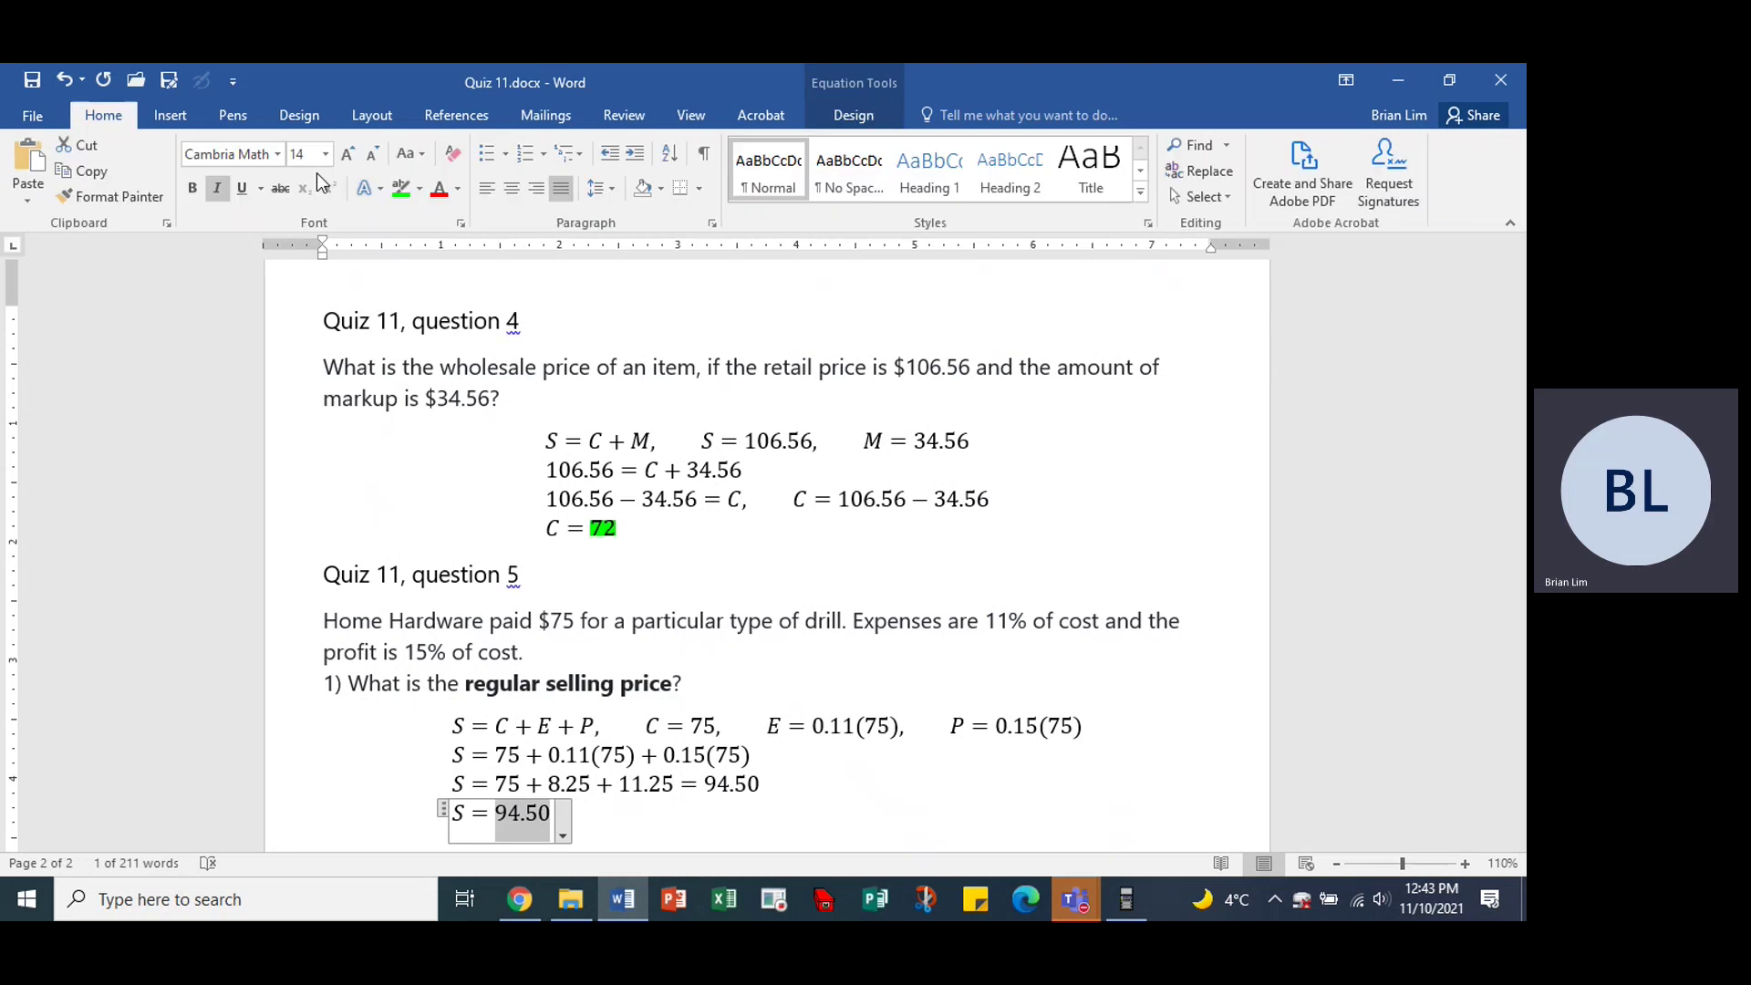
left_click(422, 192)
left_click(443, 219)
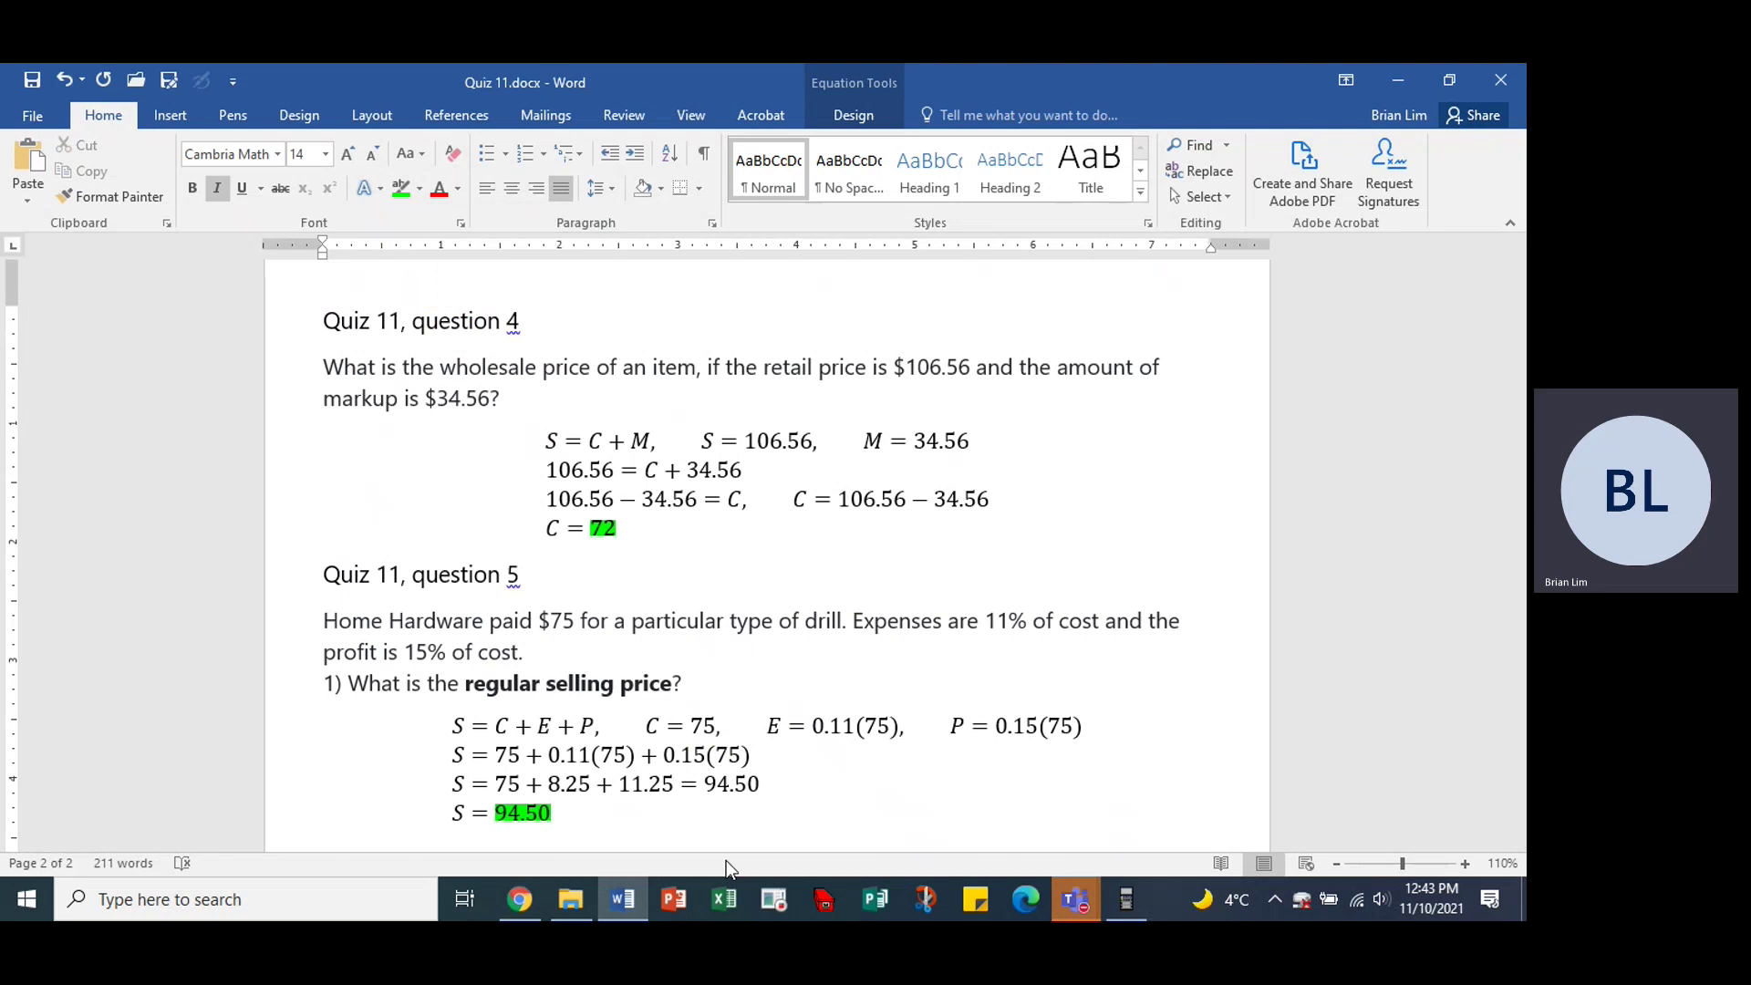
key("Down")
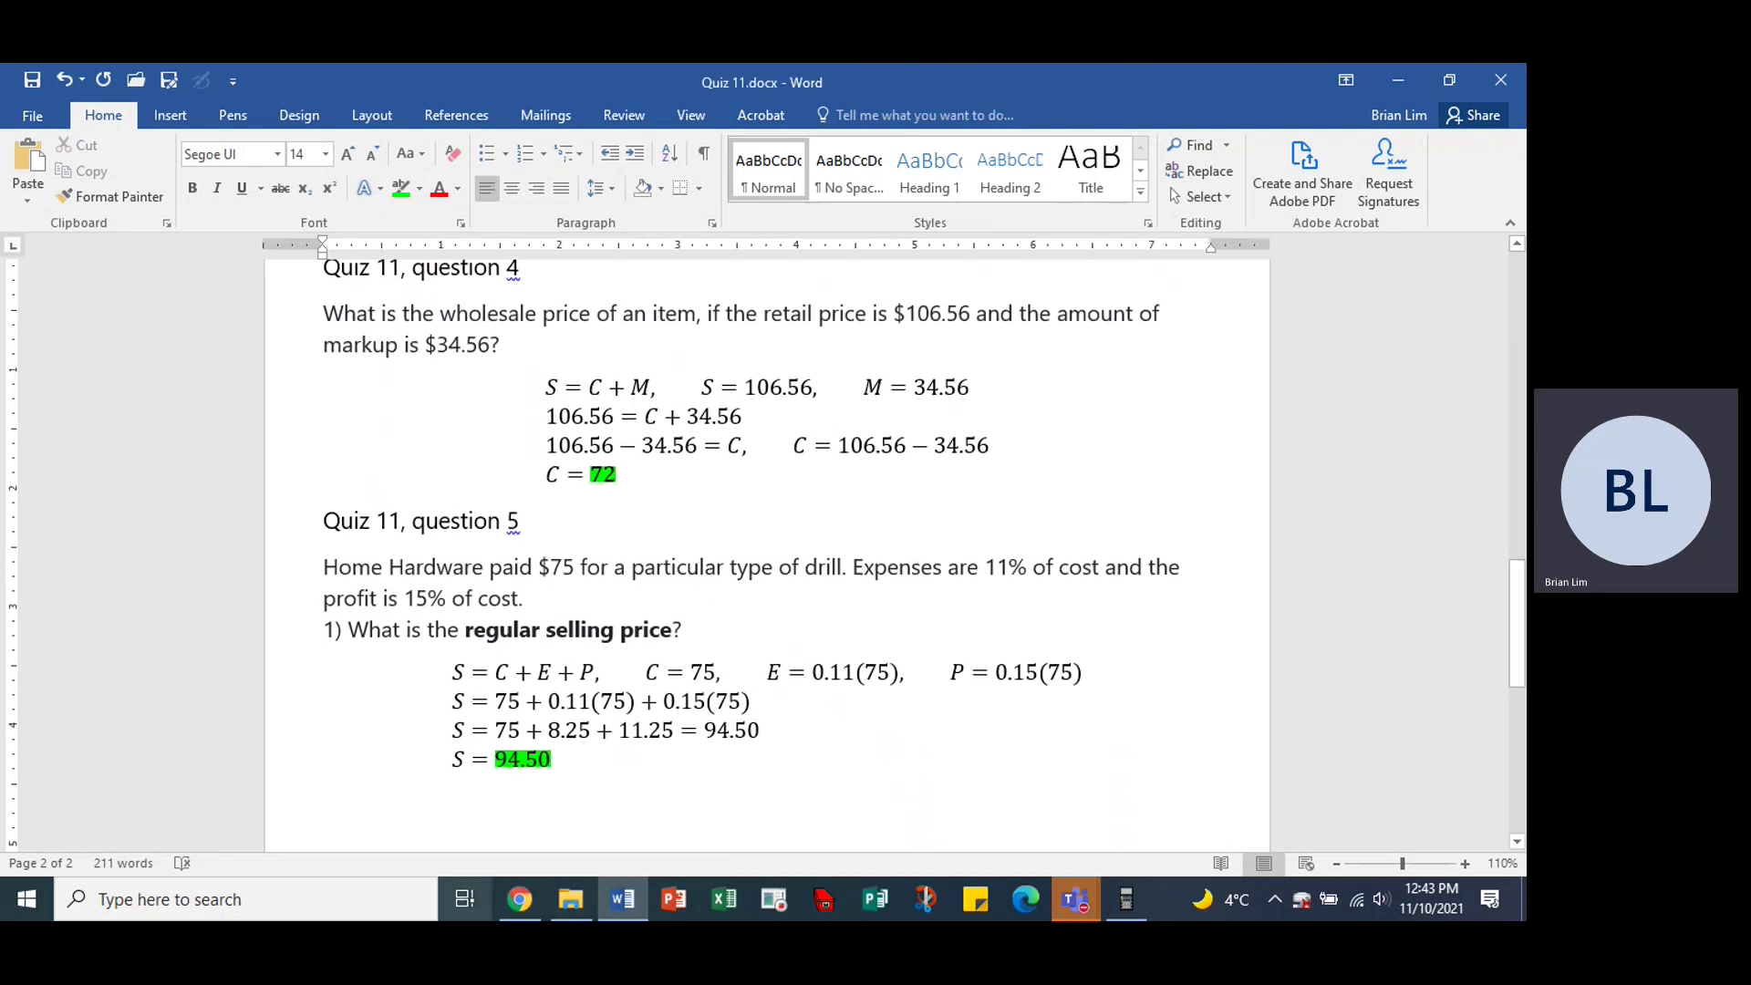
Enter 94.50 as the regular selling price answer for Question 5 in the quiz.
left_click(520, 899)
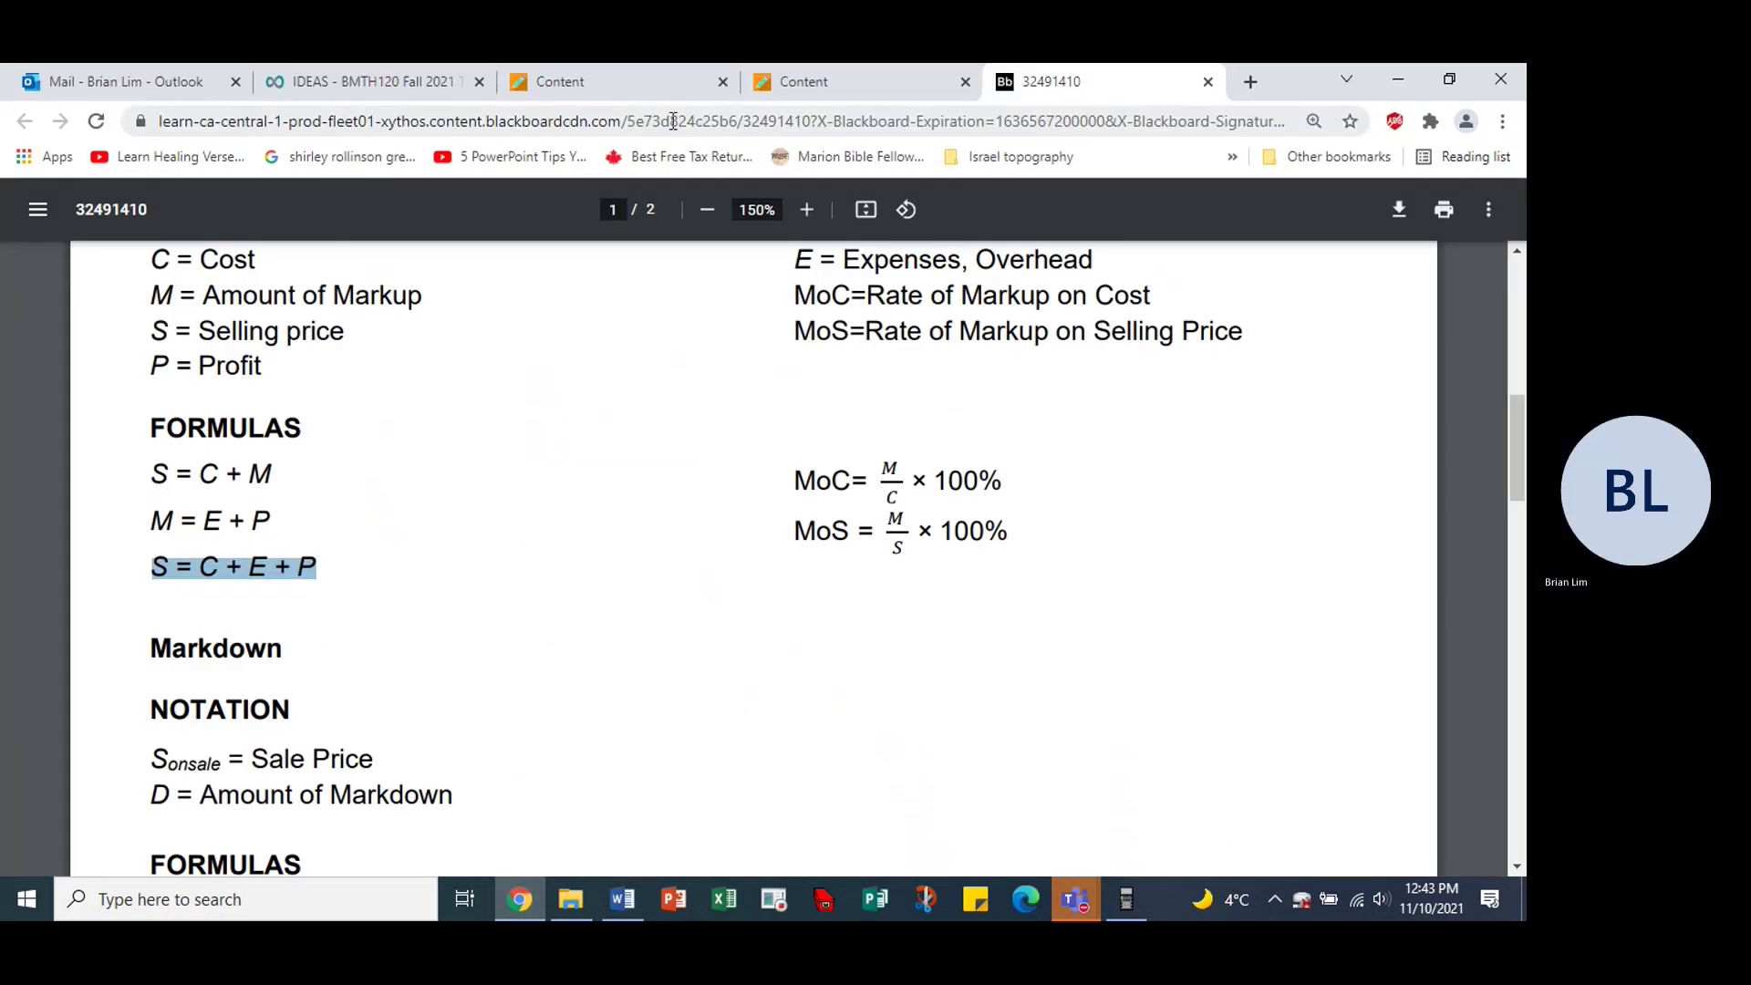
left_click(627, 91)
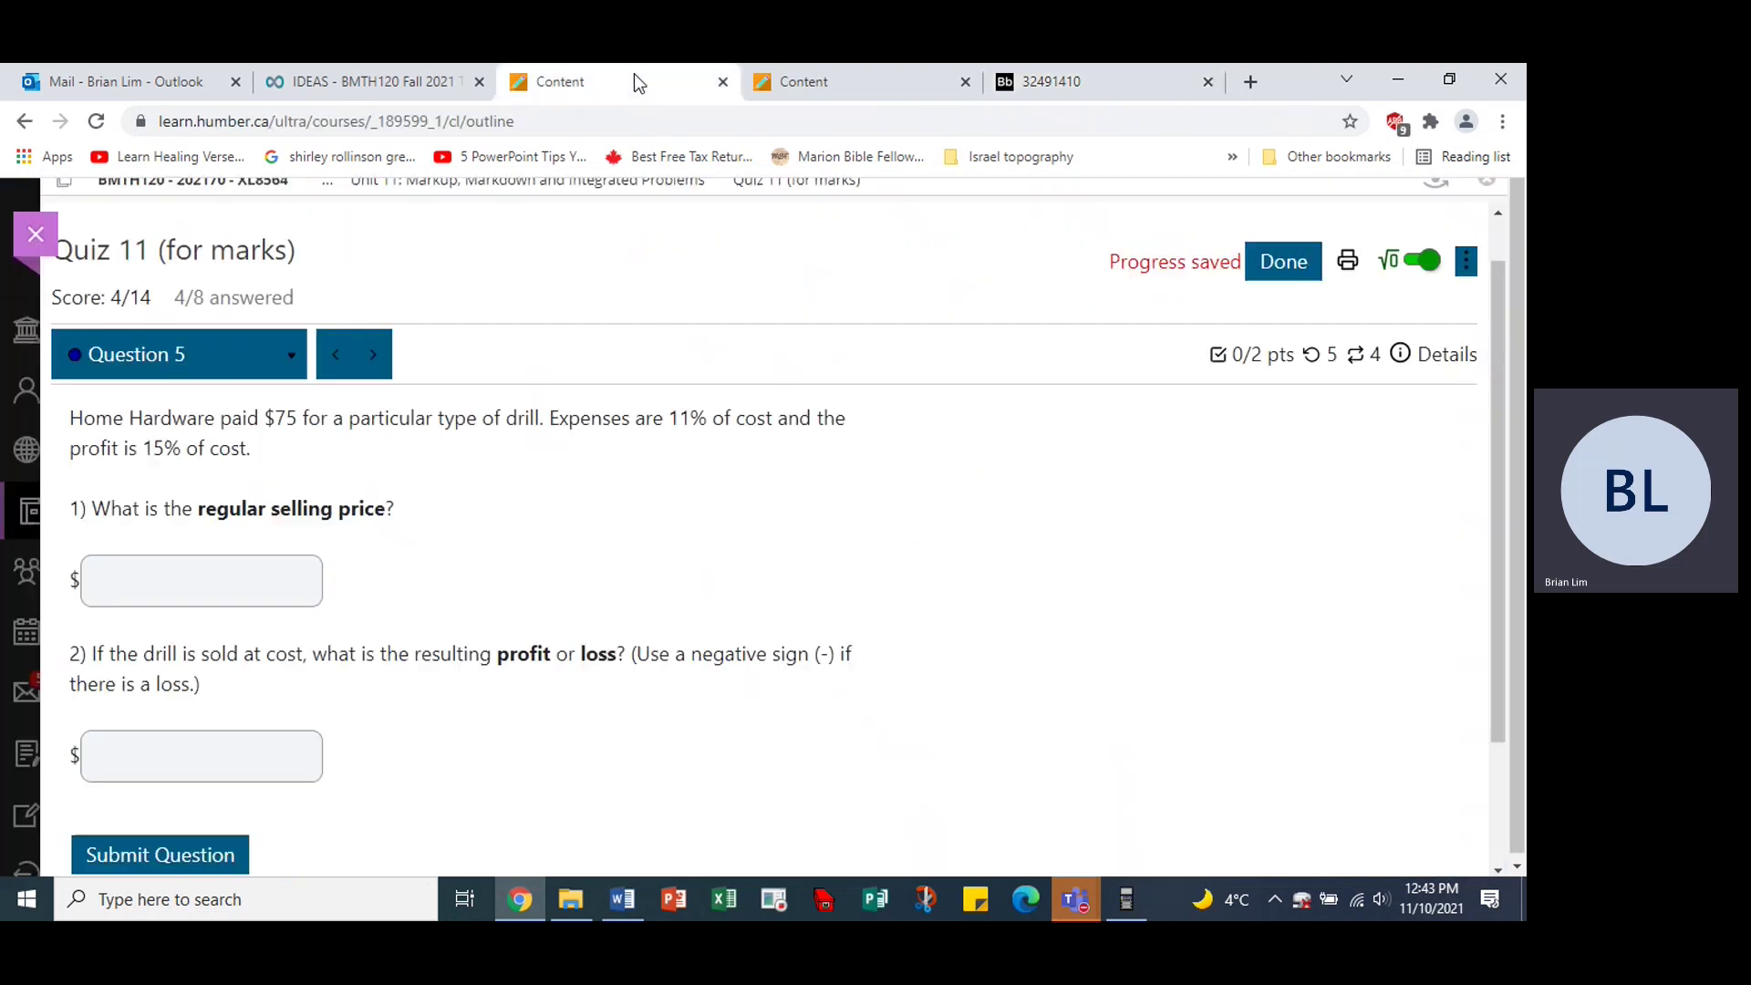
left_click(246, 588)
type("9")
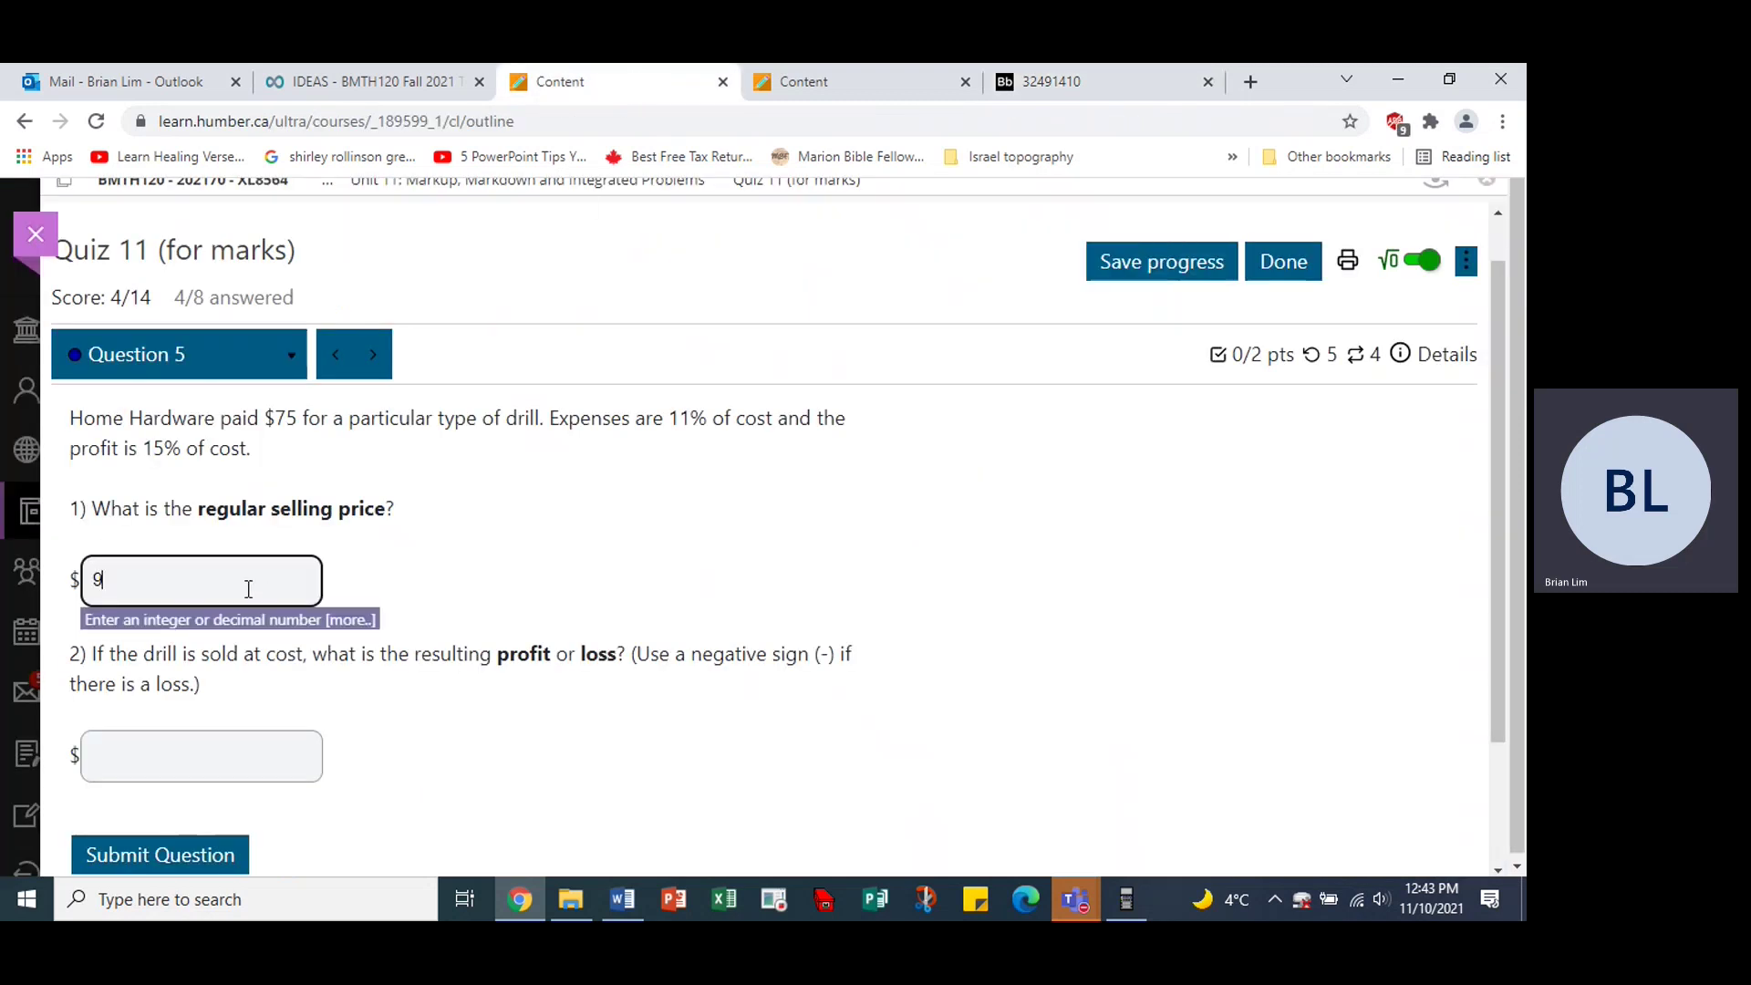
type("4.50")
Select and copy the part 2 question text, then return to Word.
left_click(72, 657)
left_click_drag(72, 656, 710, 689)
key("ctrl+c")
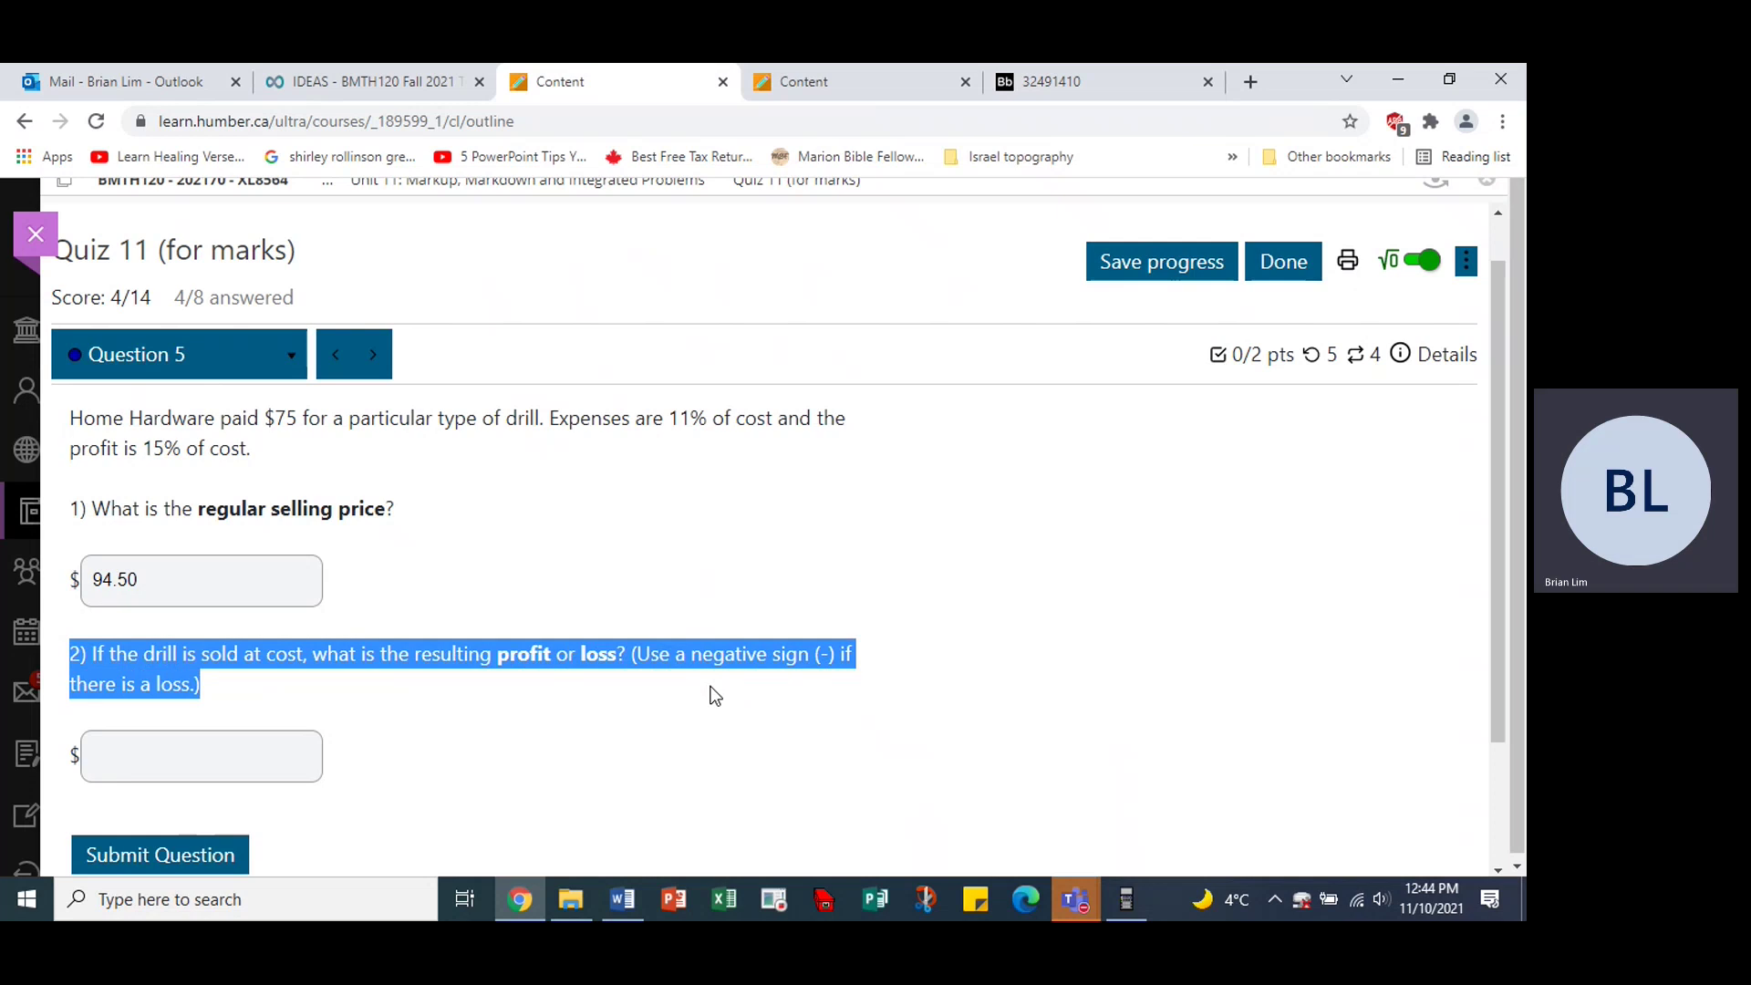
left_click(622, 901)
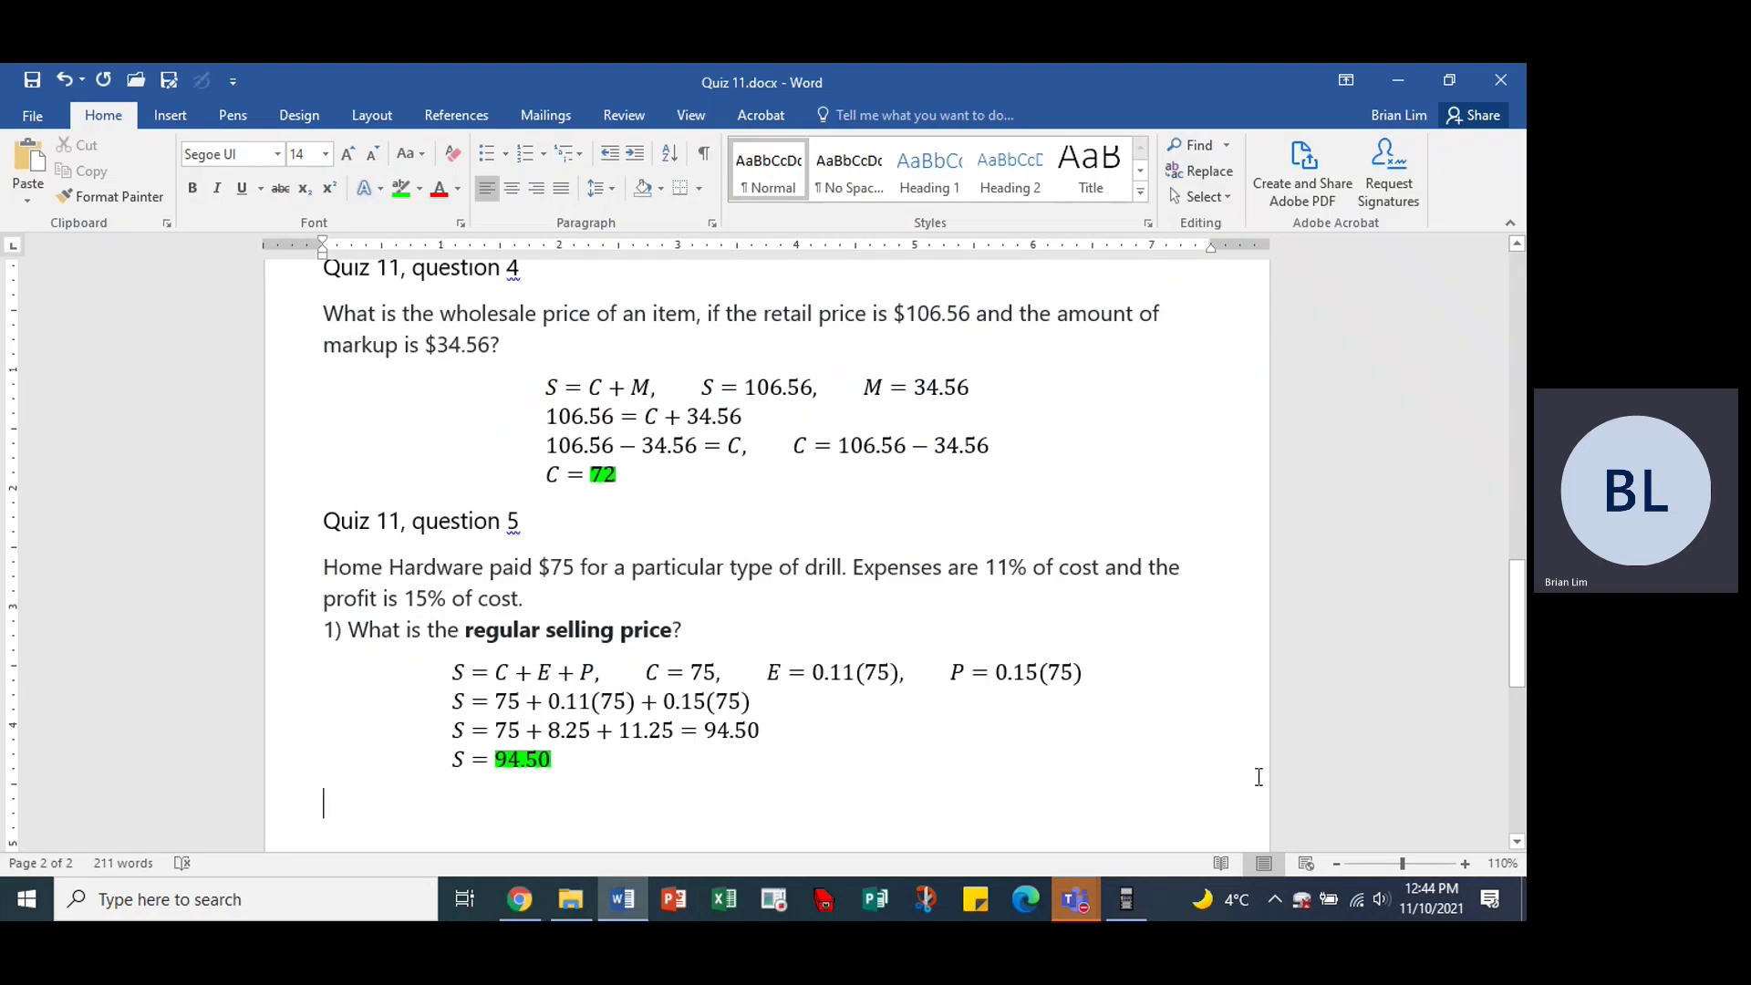
Paste the part 2 profit-or-loss question and start an equation reading S = C + E + P.
key("ctrl+v")
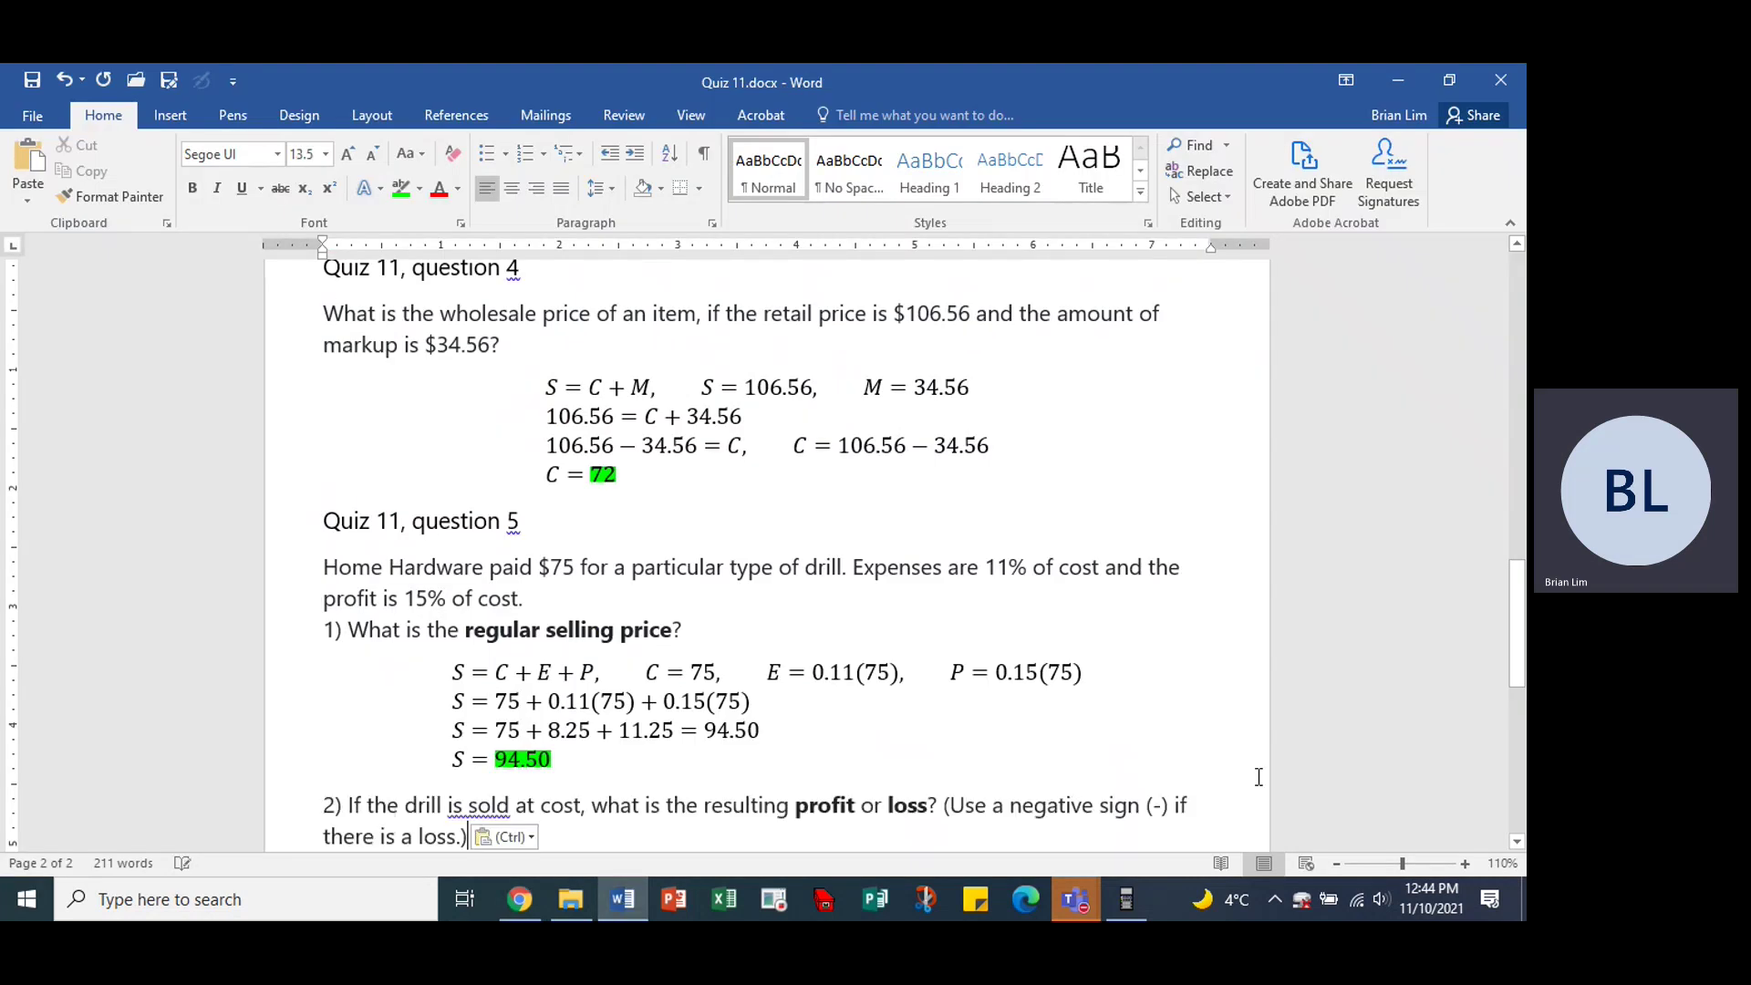
key("Return")
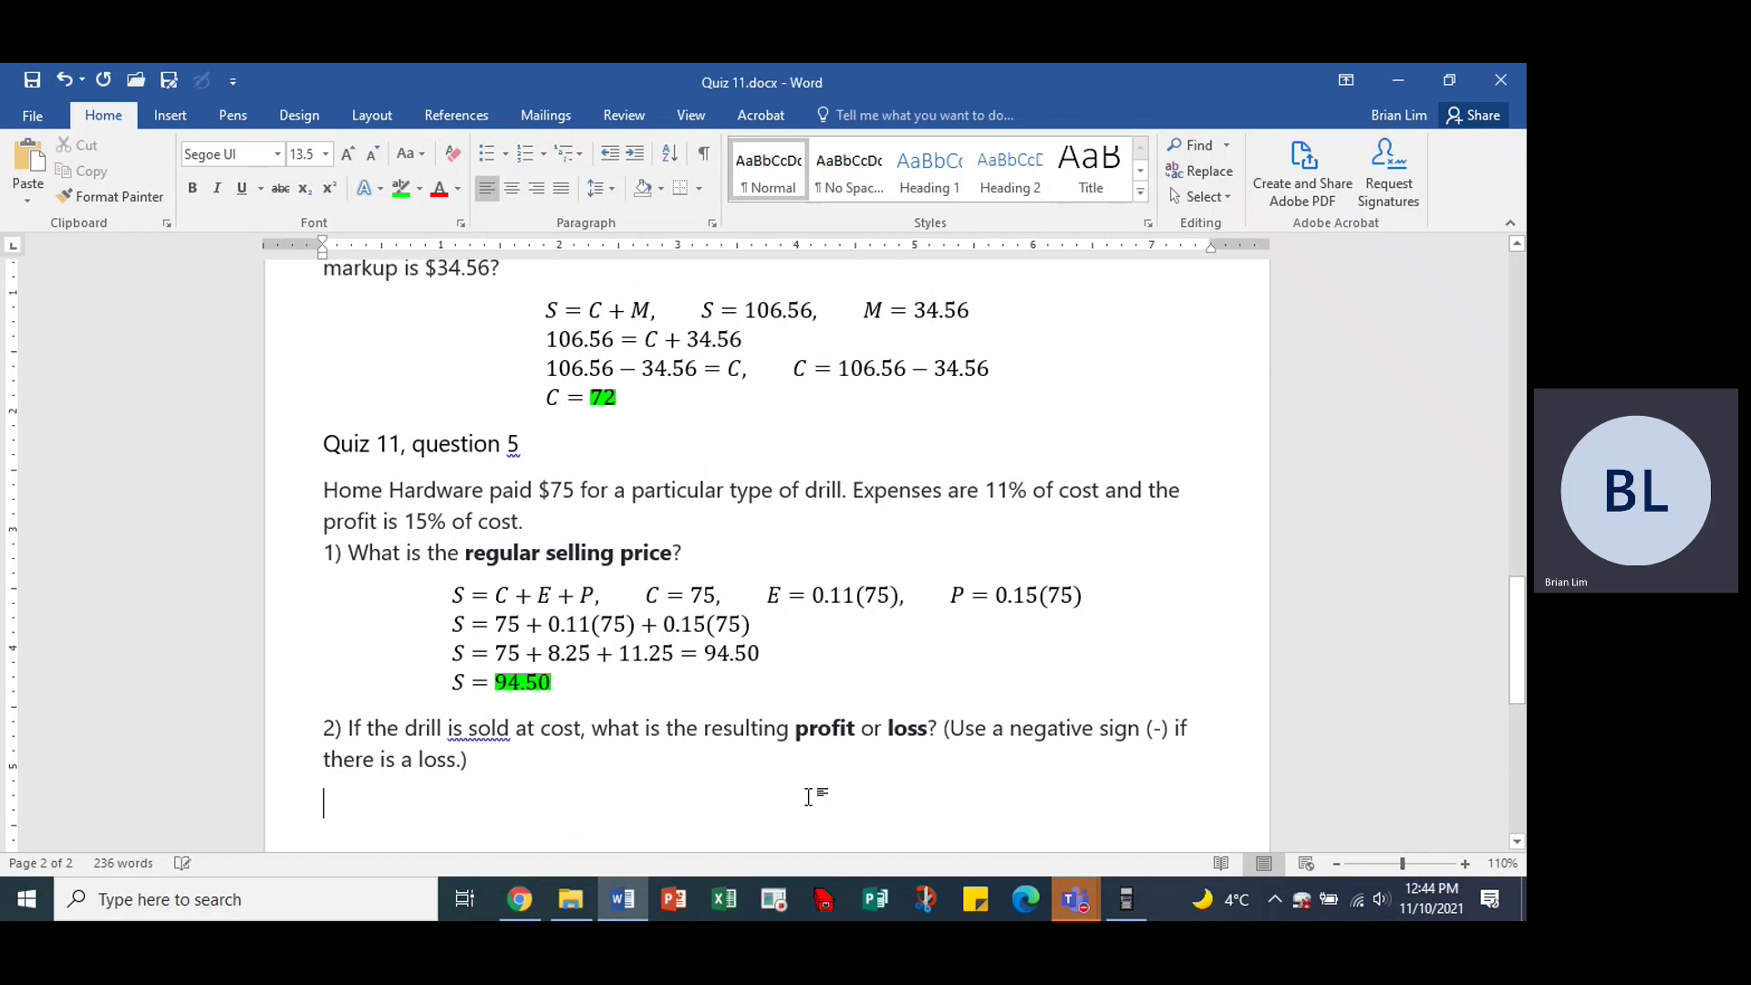
key("alt")
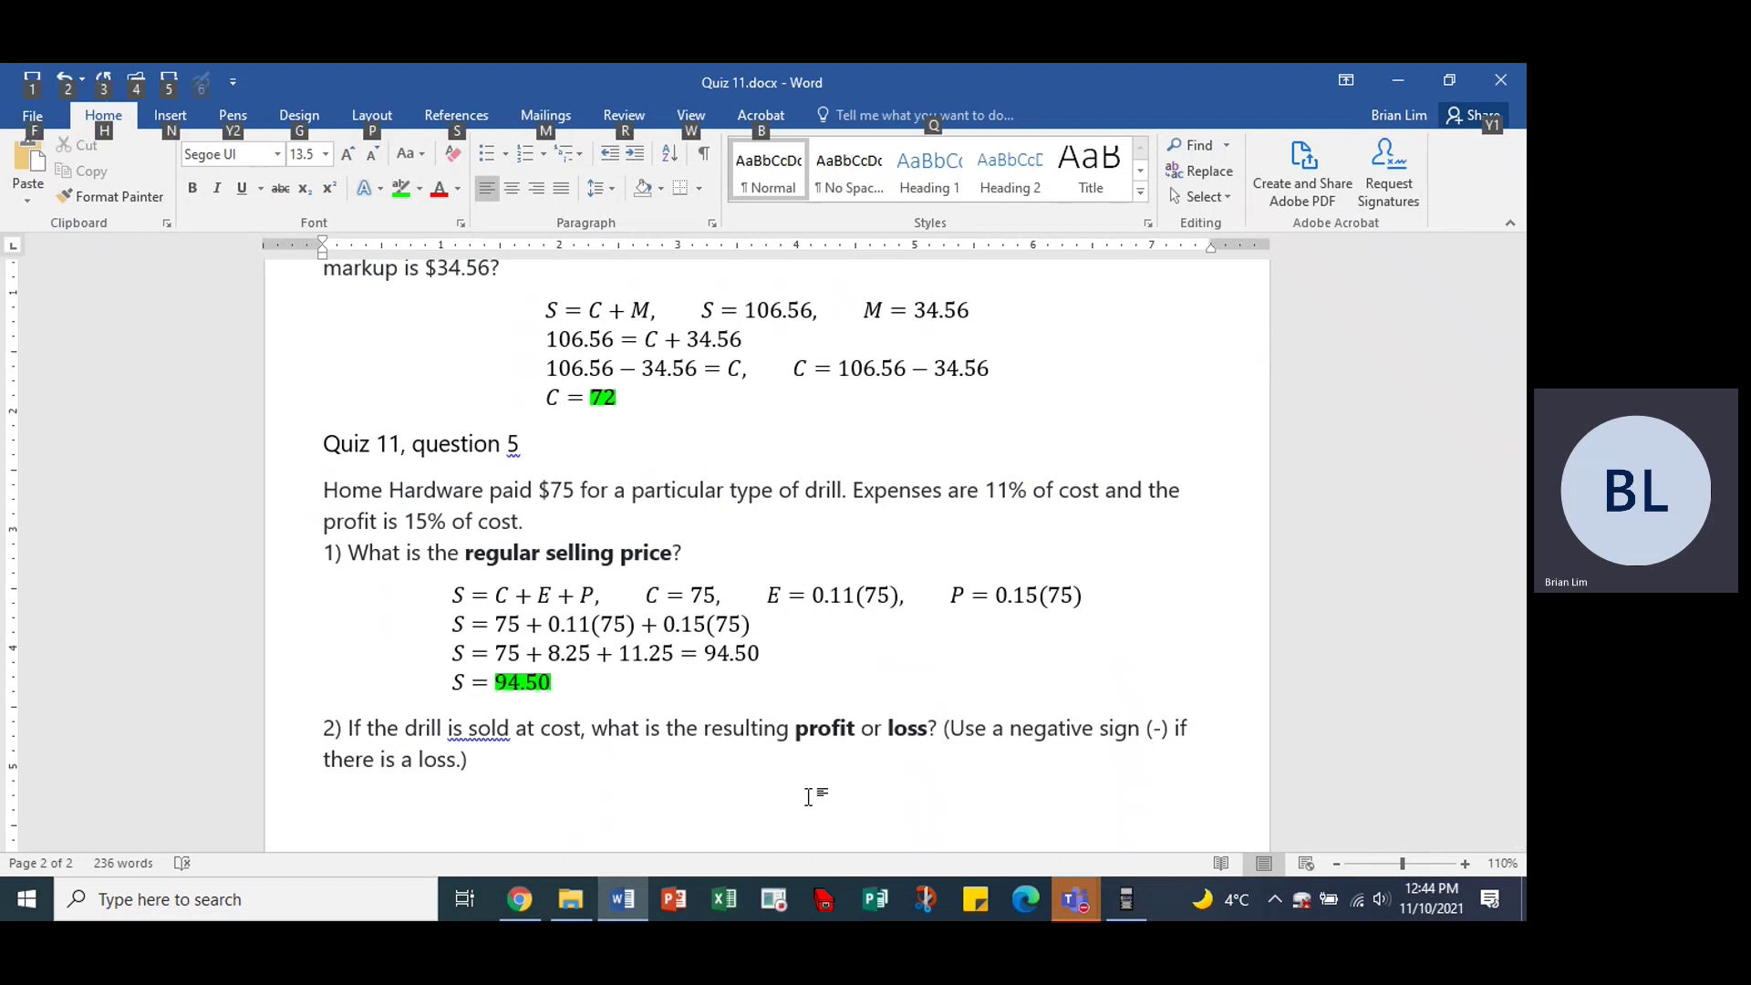
key("alt+=")
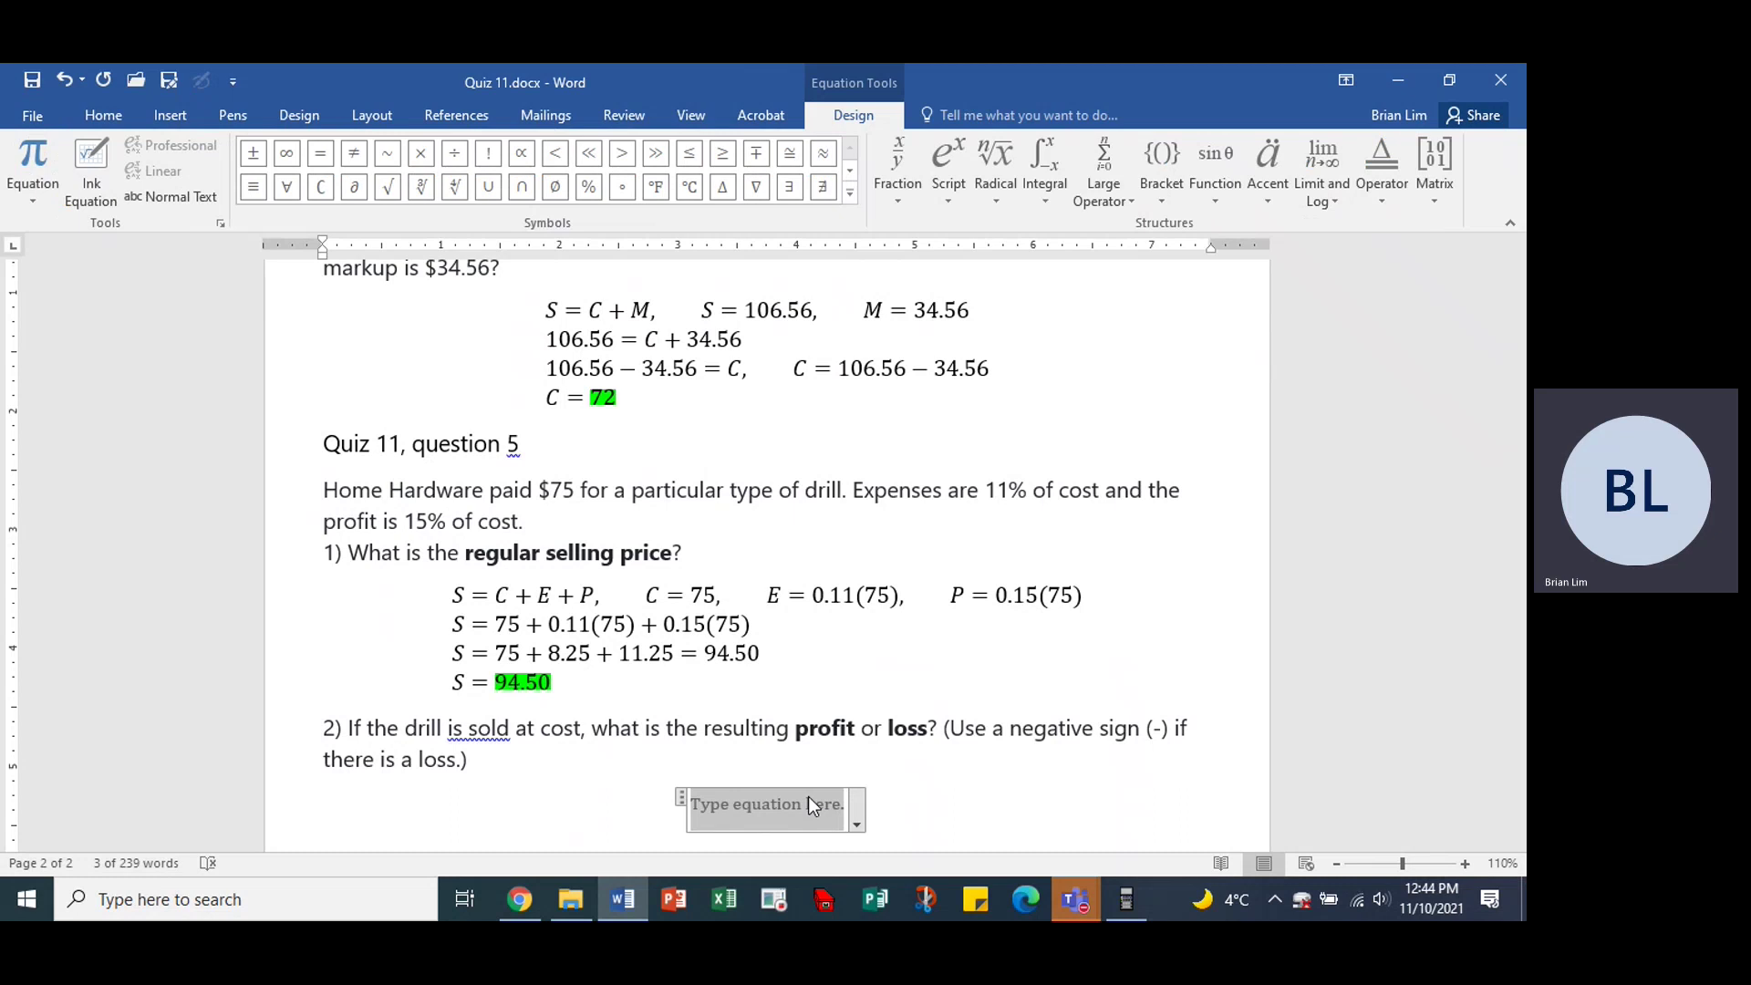
type("S = C ")
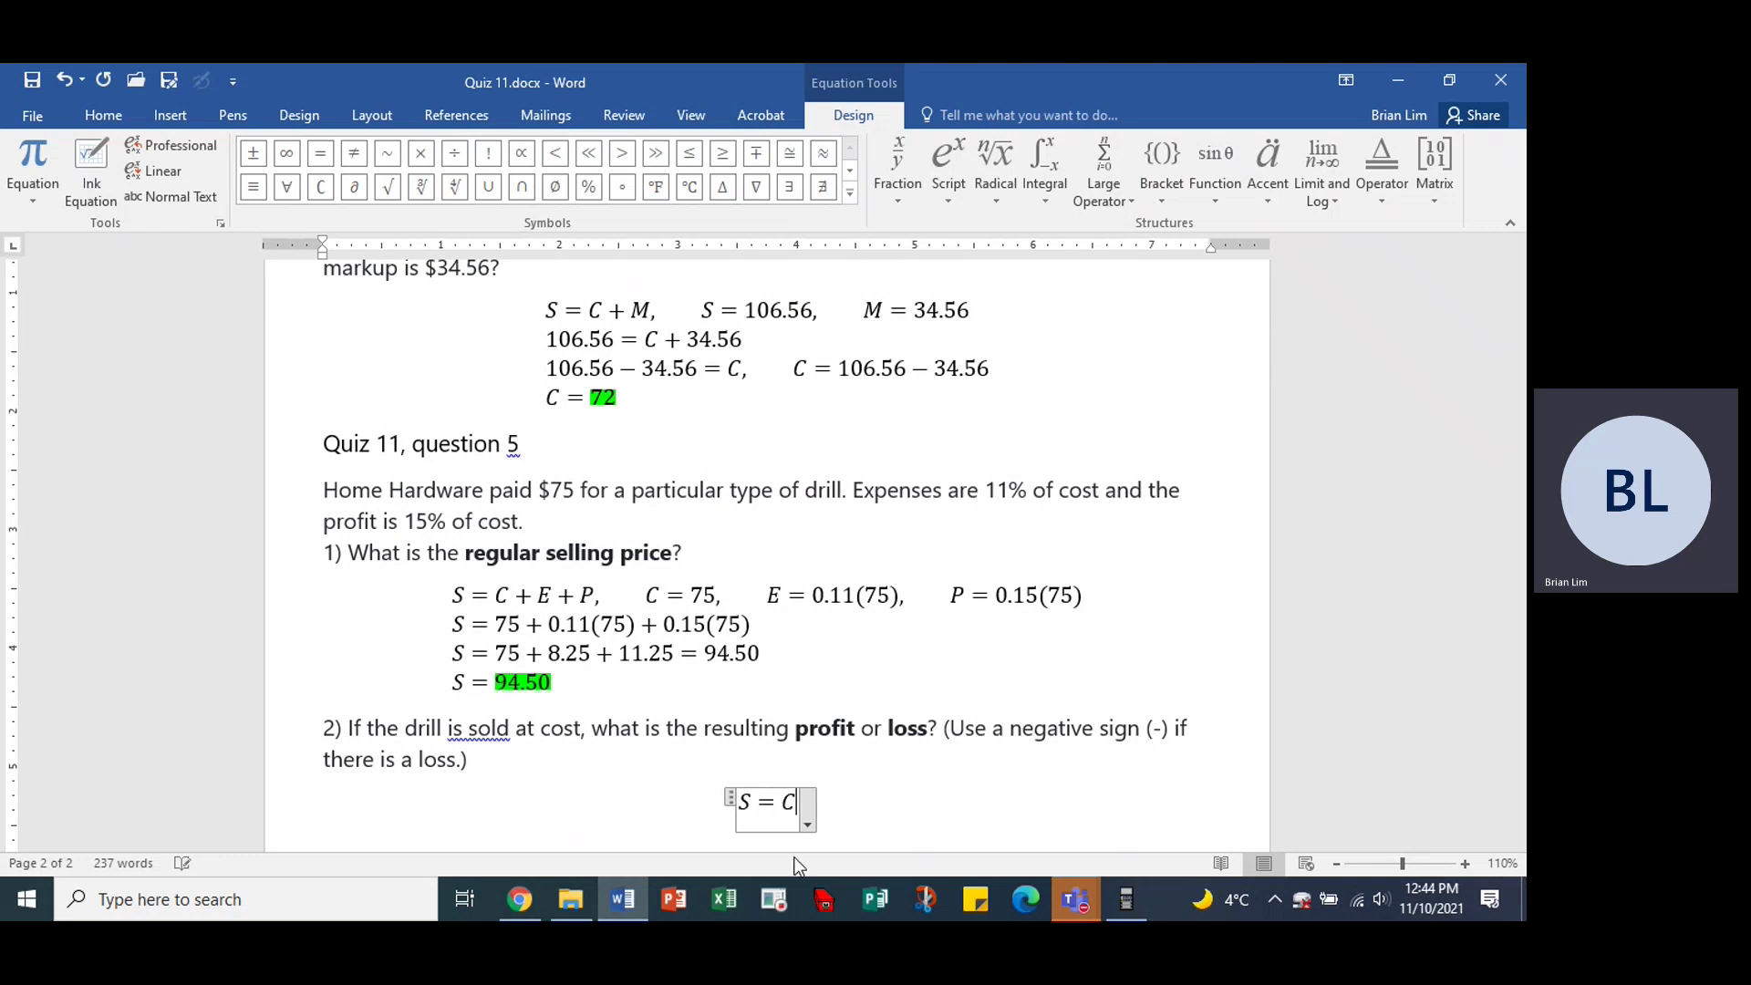
type("+")
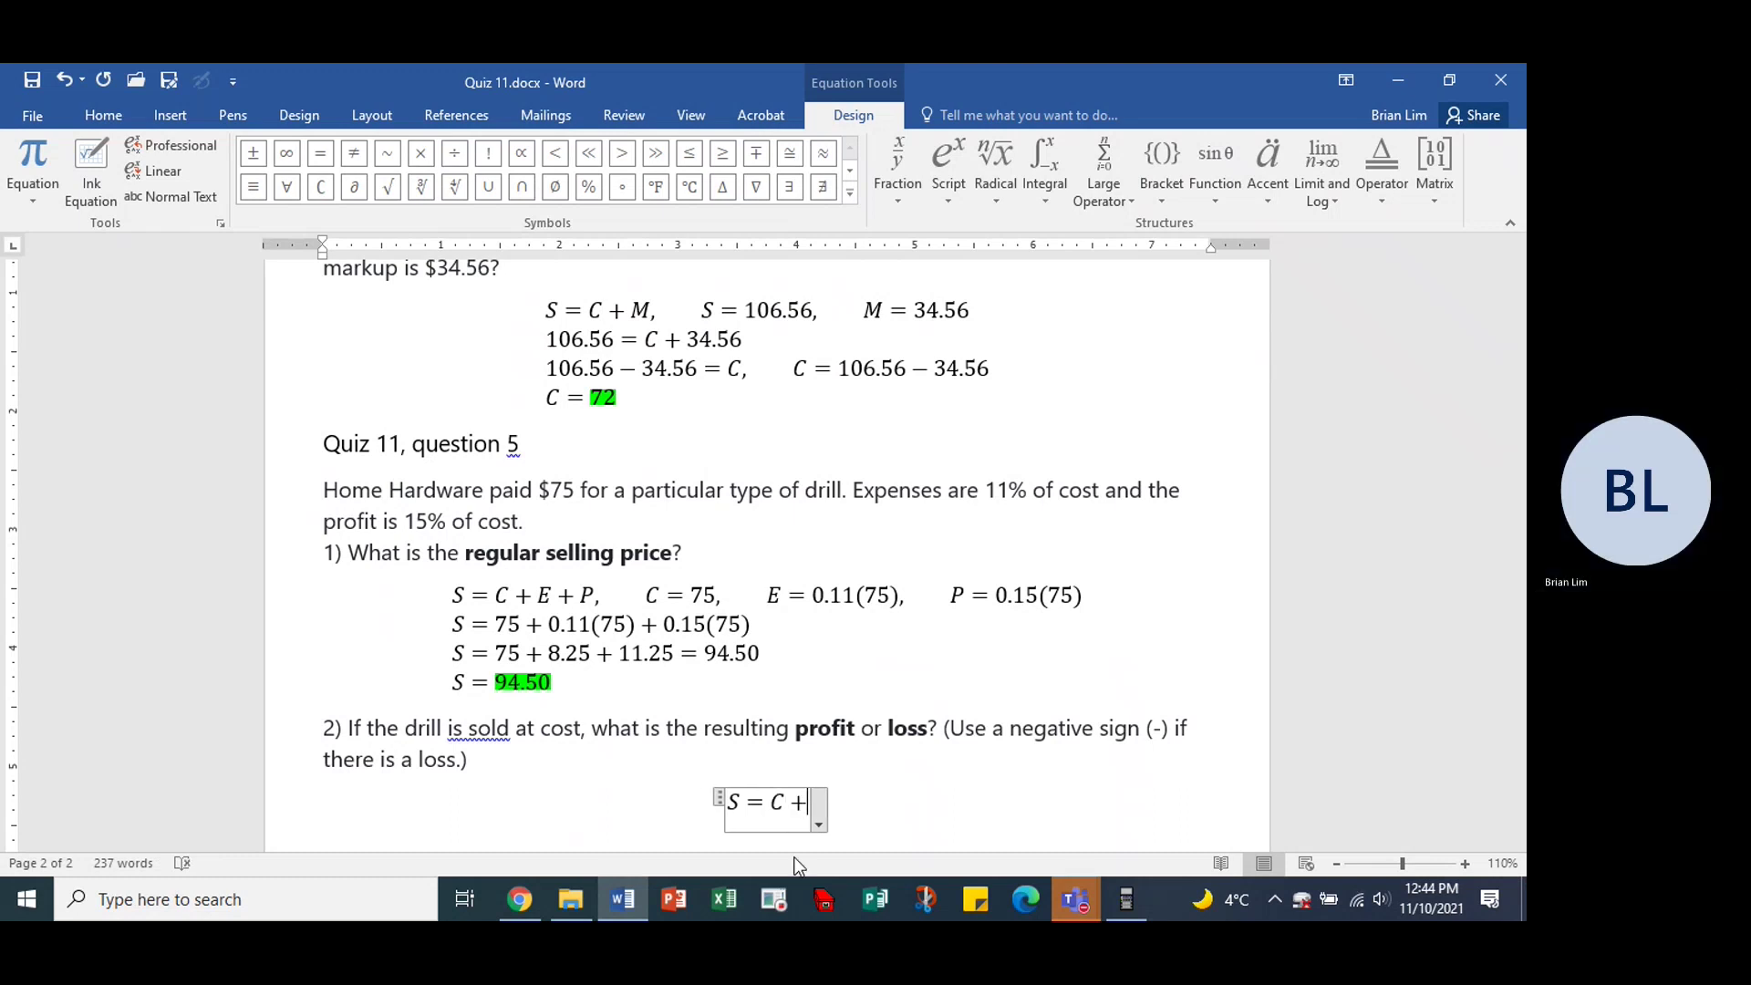